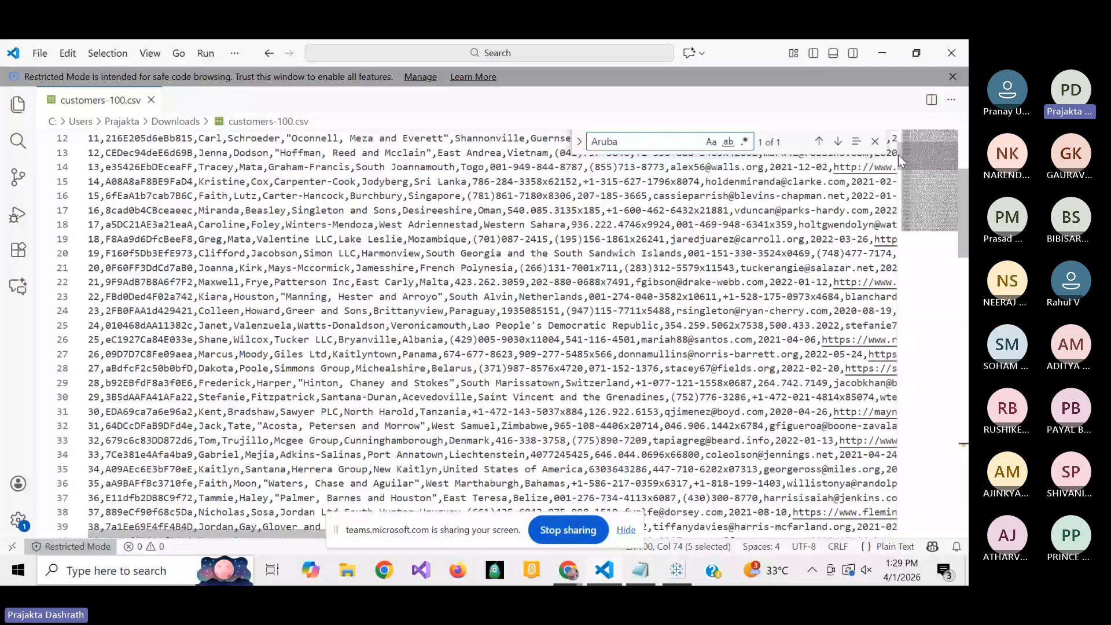
Examine the header row, the first three customer records and the remaining rows of customers-100.csv.
scroll(898, 155, "up", 5)
left_click_drag(712, 163, 83, 163)
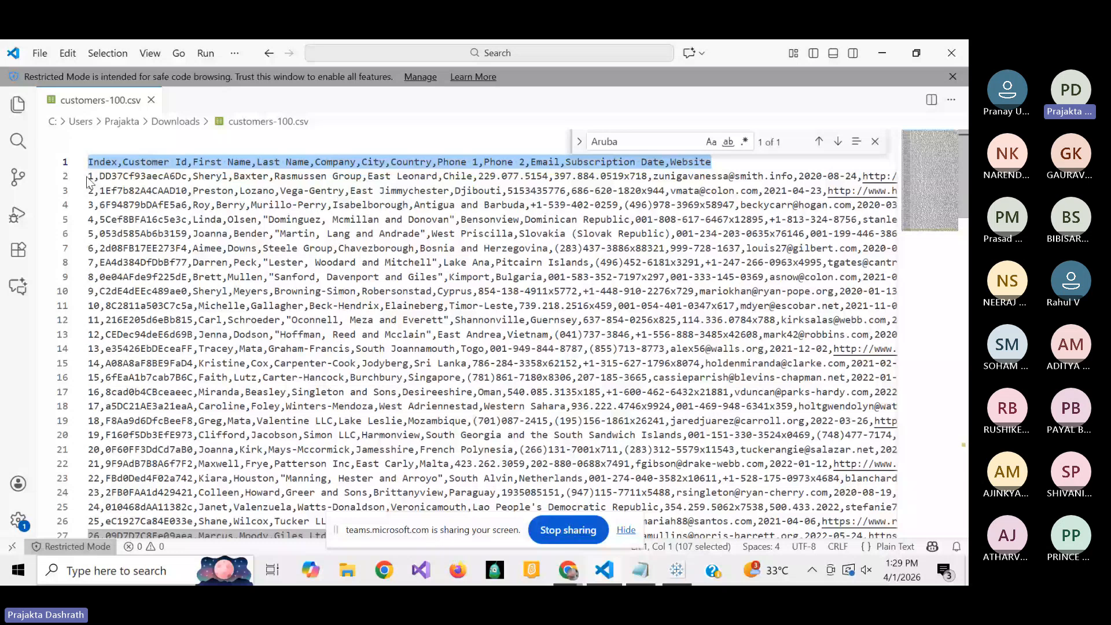
left_click_drag(87, 177, 810, 205)
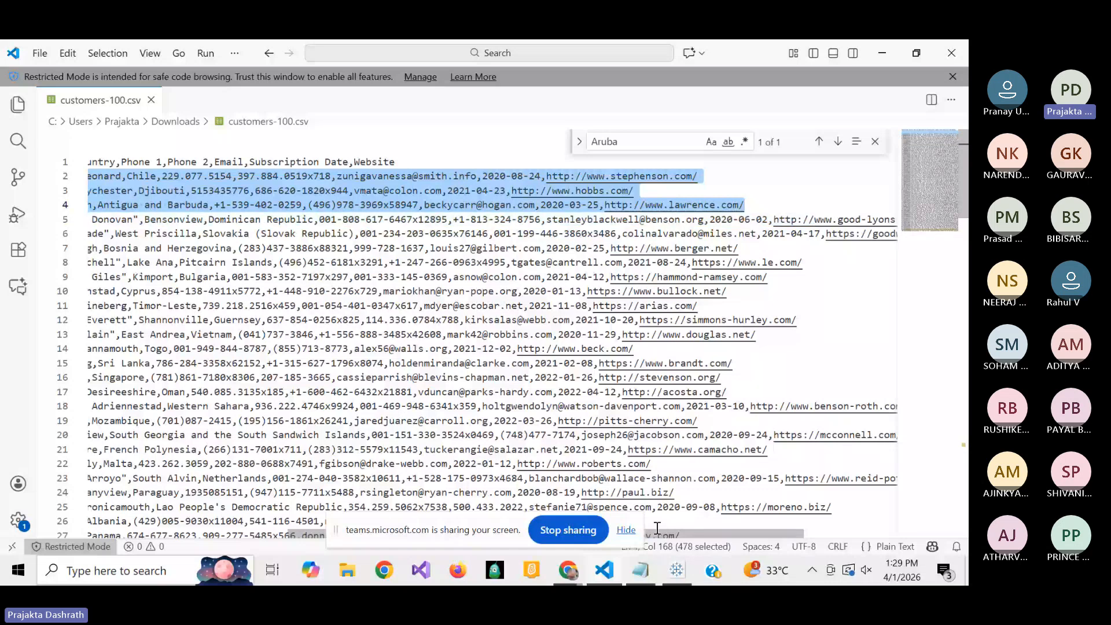
left_click_drag(658, 532, 450, 569)
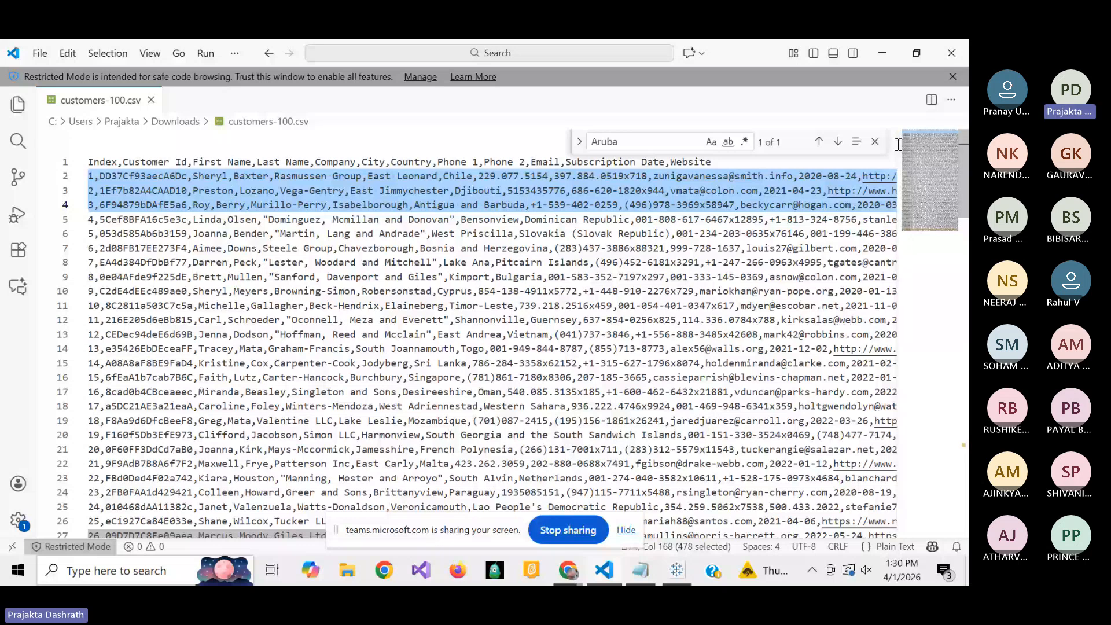
left_click(902, 198)
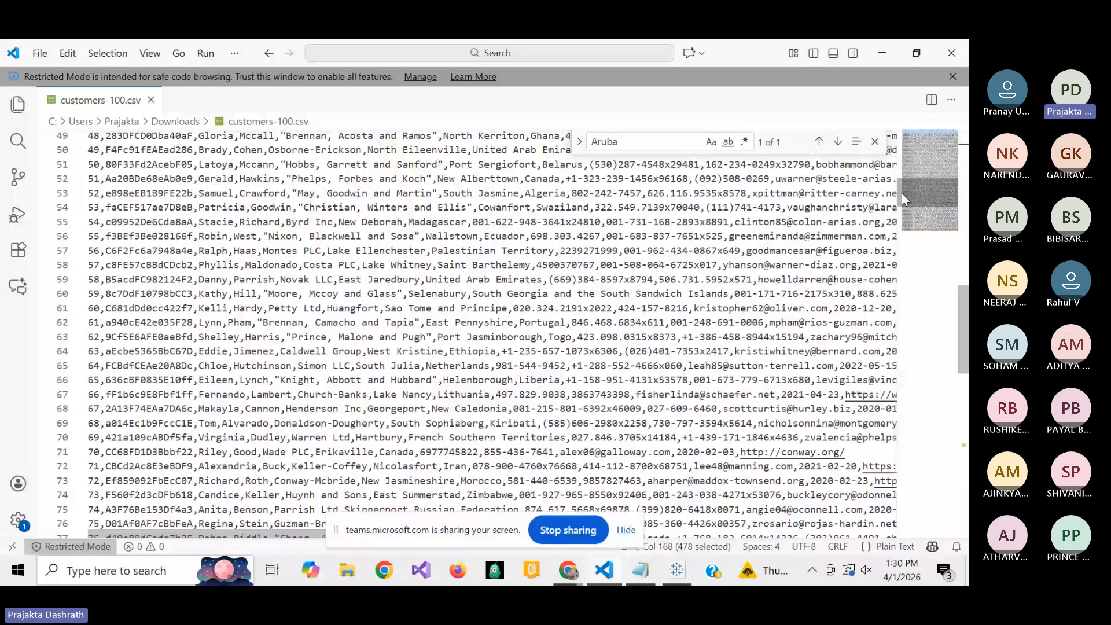
left_click_drag(901, 193, 901, 192)
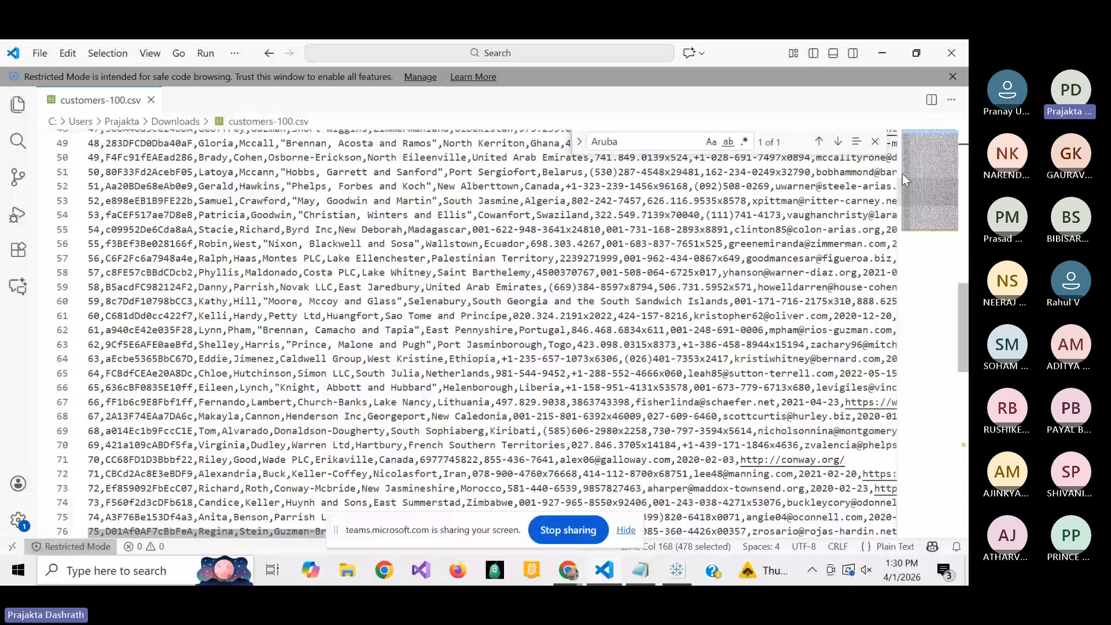
left_click_drag(902, 174, 898, 231)
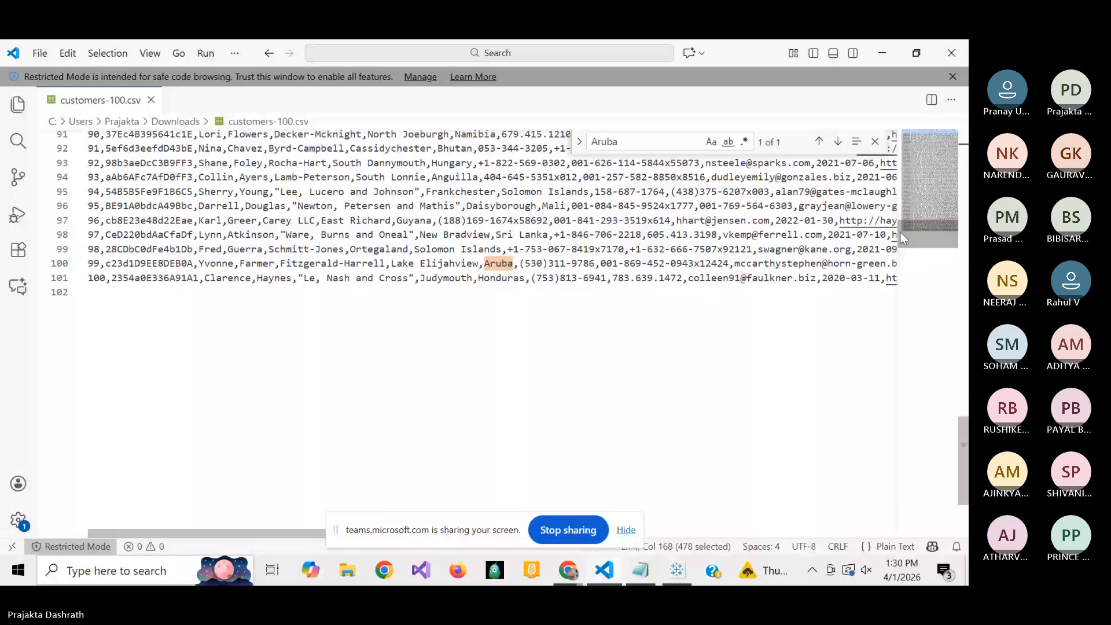
left_click_drag(901, 232, 886, 137)
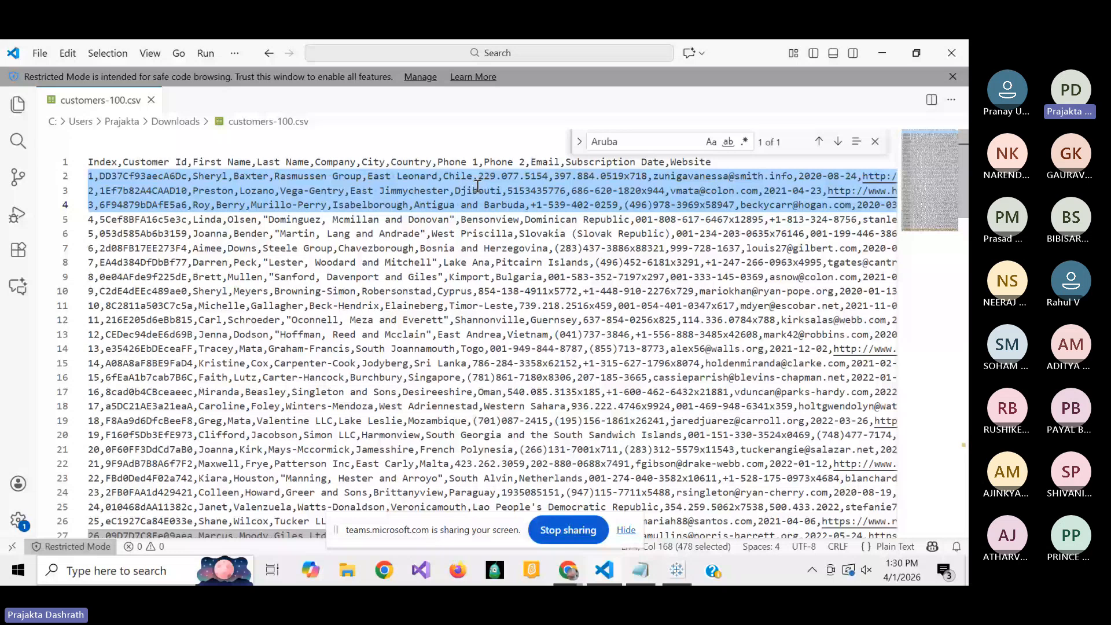
Switch to Tableau and review the columns of the customers-100 data source, including the calculated fields.
left_click(677, 571)
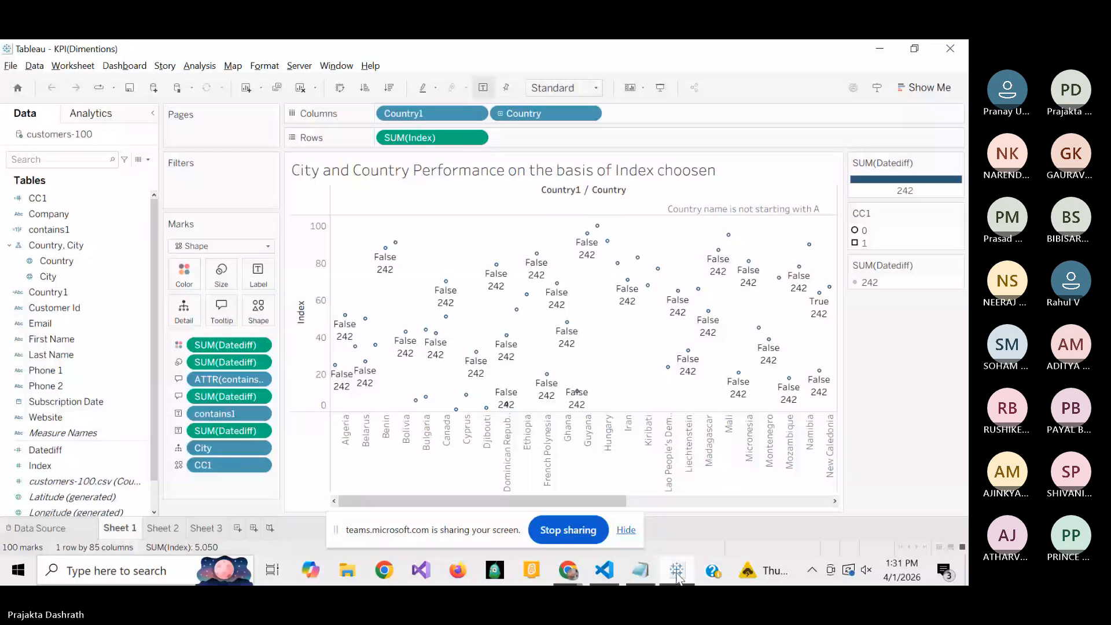
left_click(40, 528)
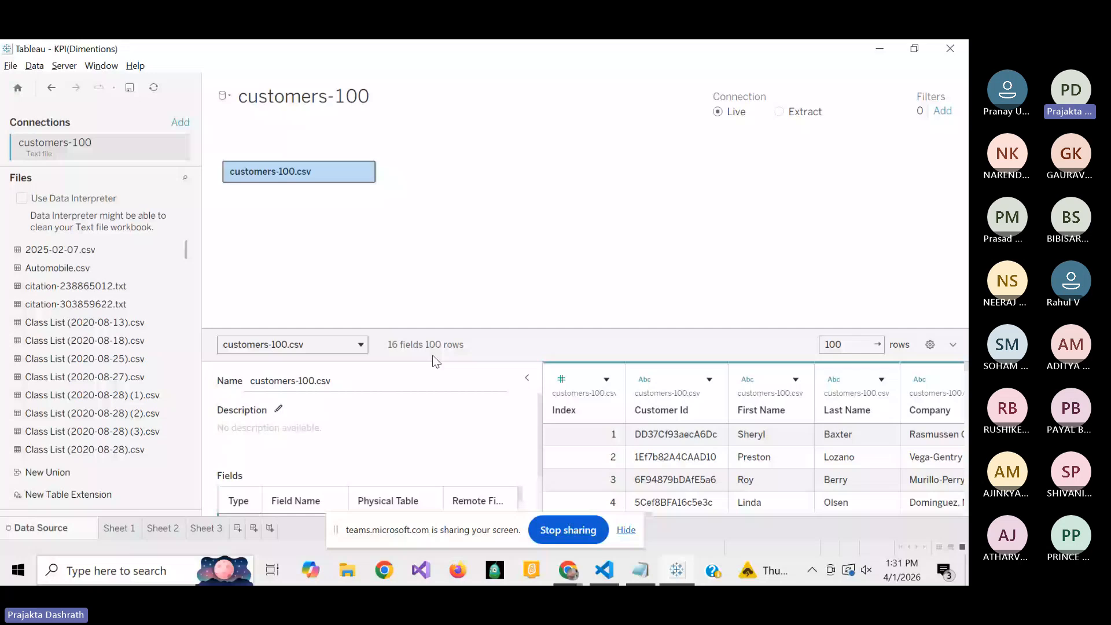
left_click_drag(650, 513, 685, 517)
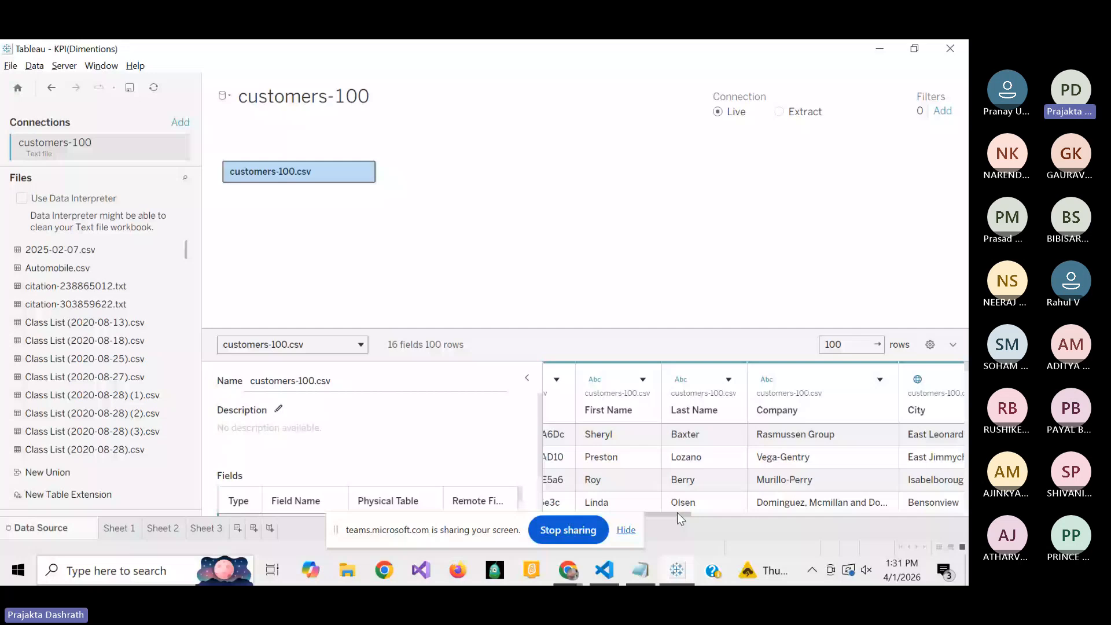
left_click_drag(678, 514, 845, 514)
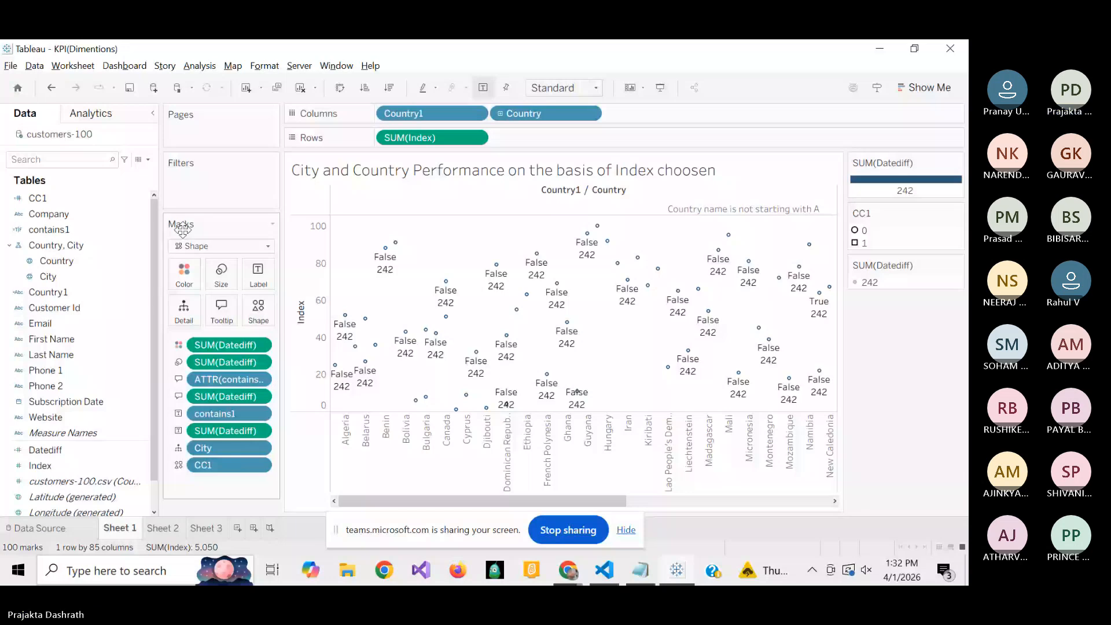
Open the contains1 calculated field for editing and examine its CONTAINS formula.
left_click(135, 229)
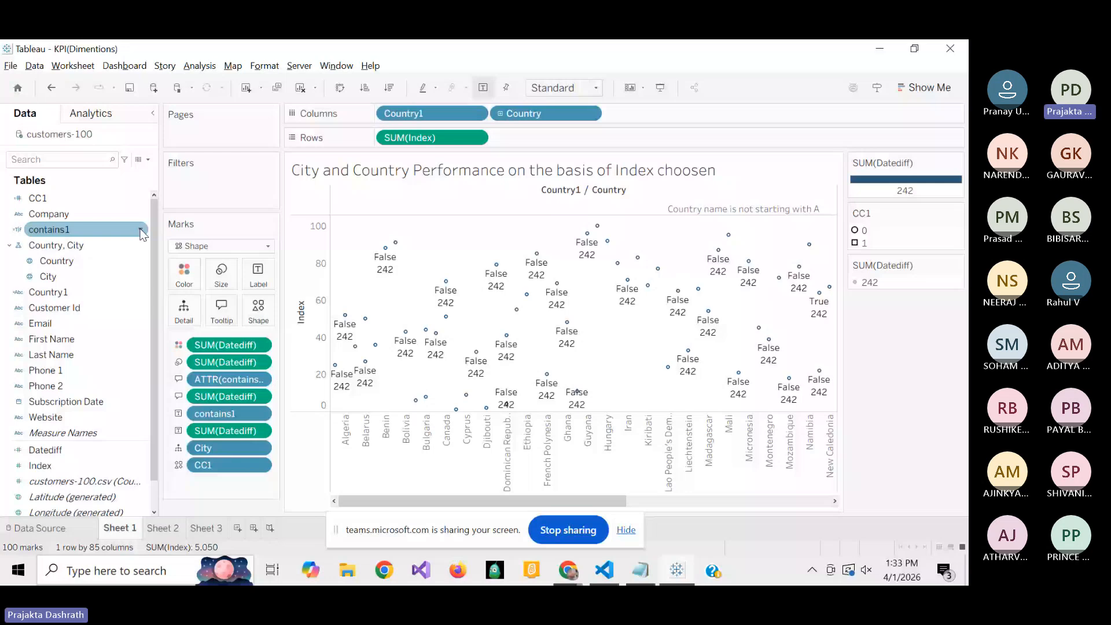
left_click(142, 231)
left_click(168, 295)
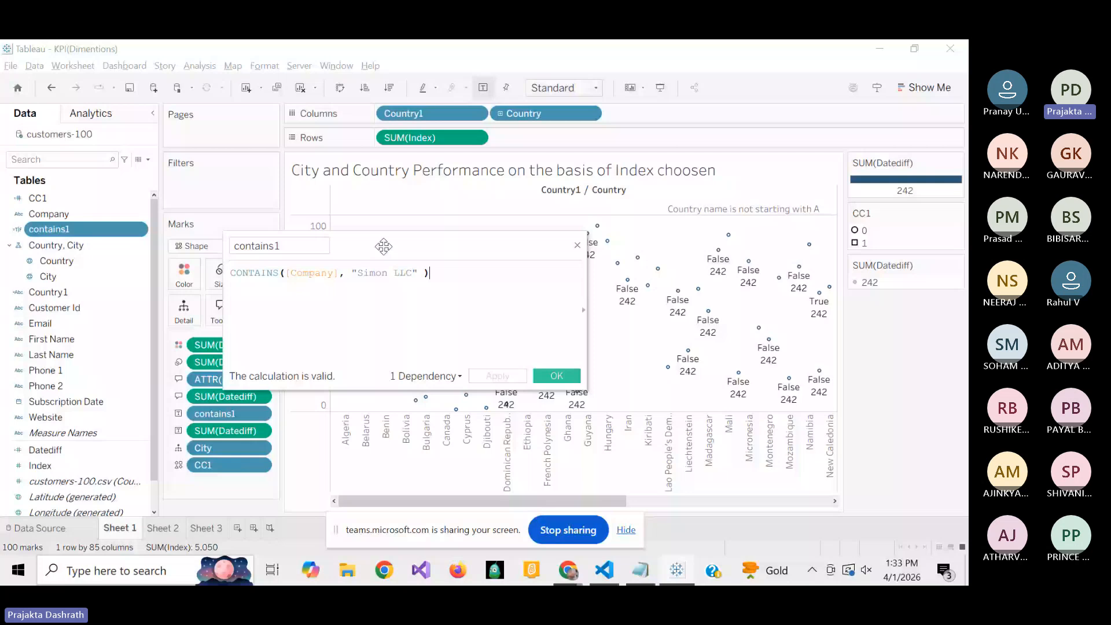
left_click_drag(384, 247, 232, 256)
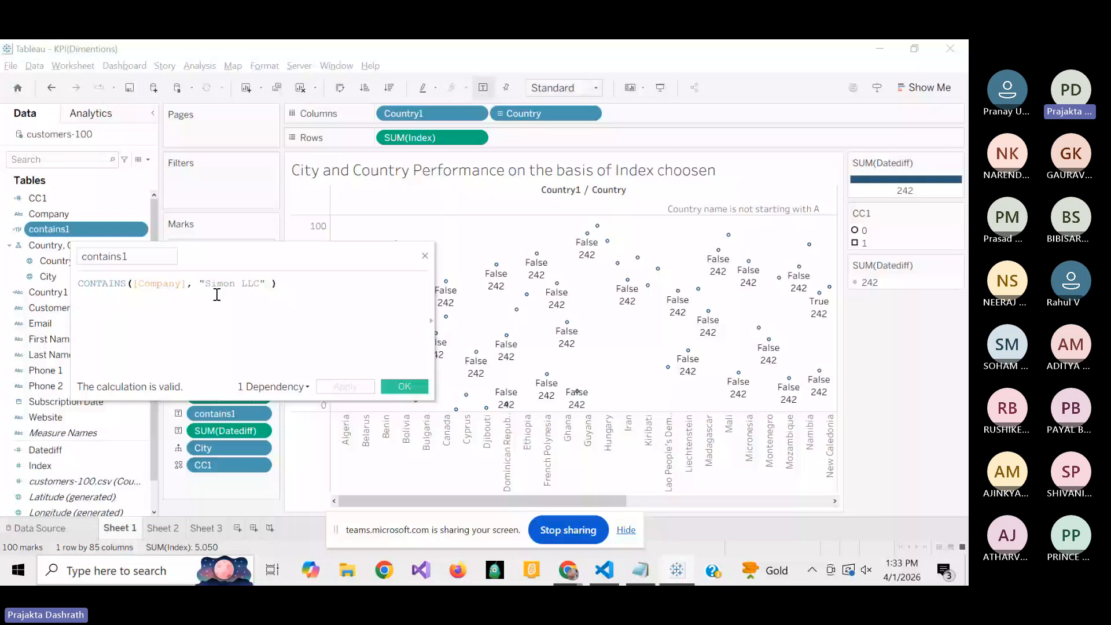
Sort the data source rows by Company and locate the Simon LLC records.
left_click(58, 528)
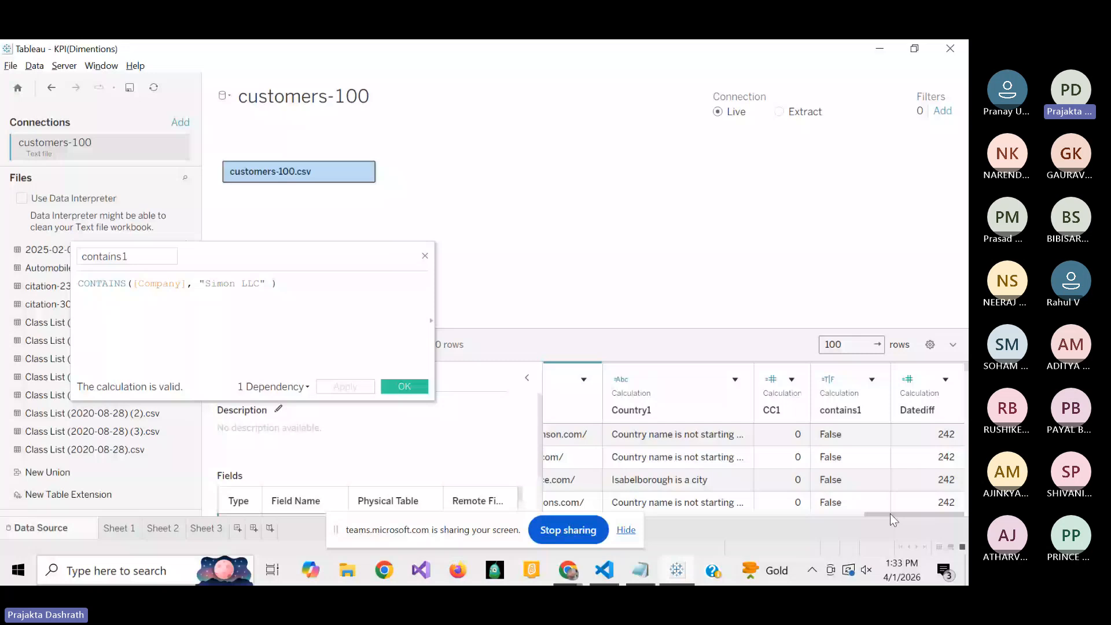
left_click_drag(890, 513, 668, 515)
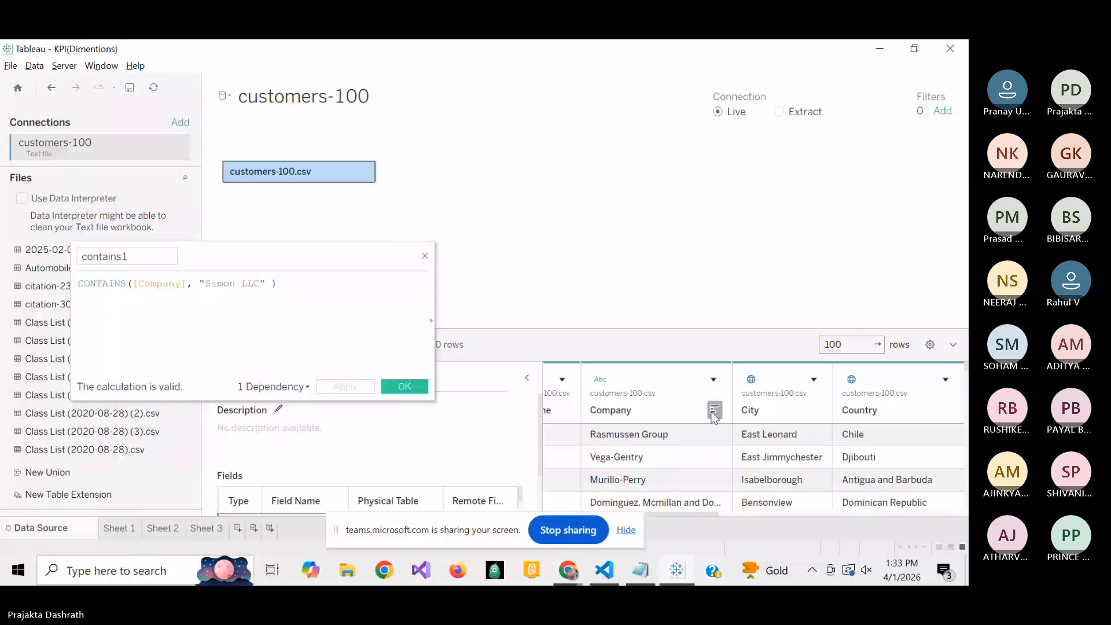
left_click(714, 410)
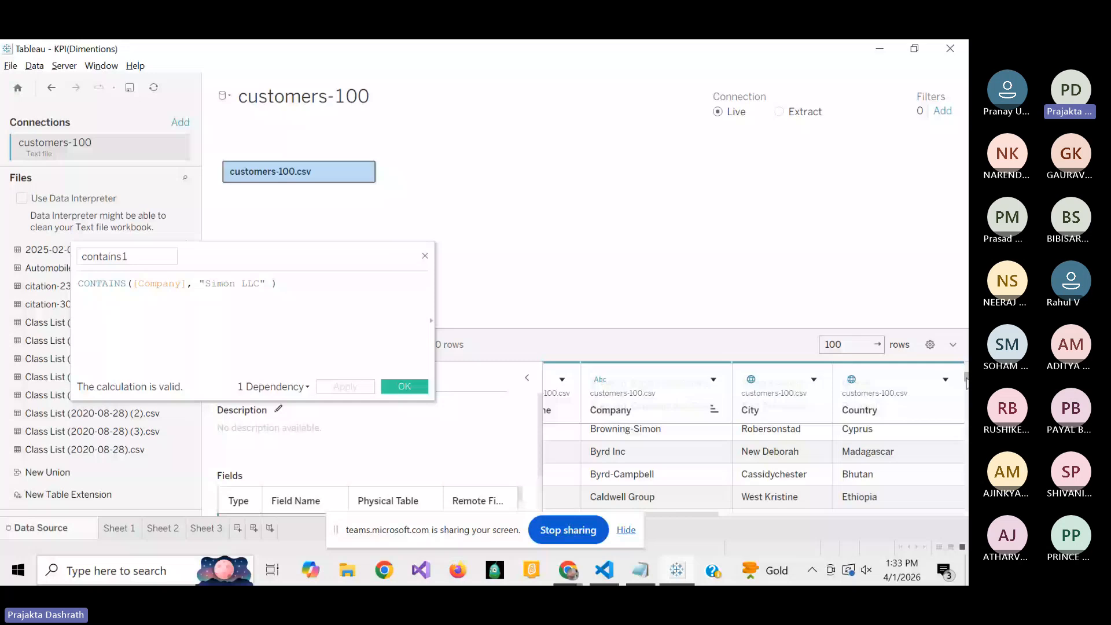
left_click_drag(966, 379, 965, 386)
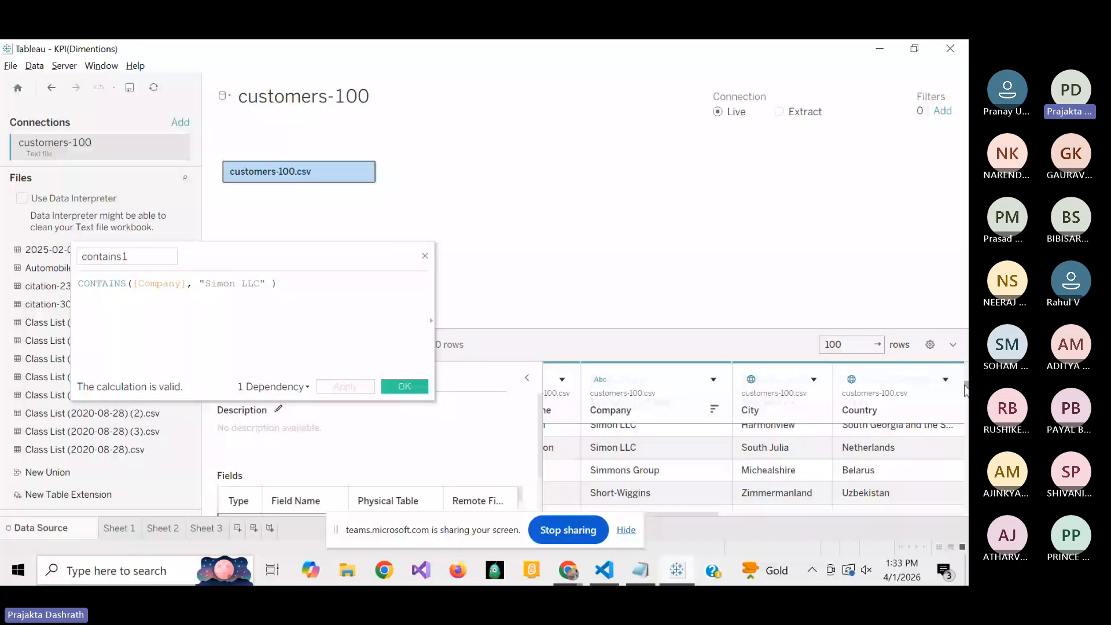
left_click_drag(964, 386, 965, 384)
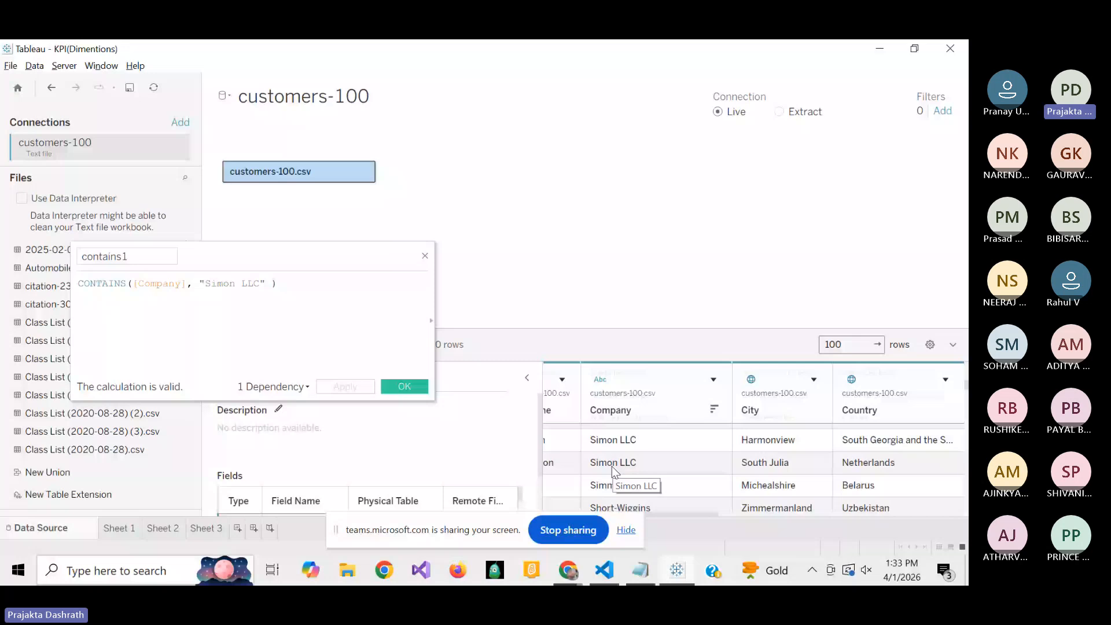
Return to Sheet 1, review the contains1 formula and close its editor.
left_click(294, 278)
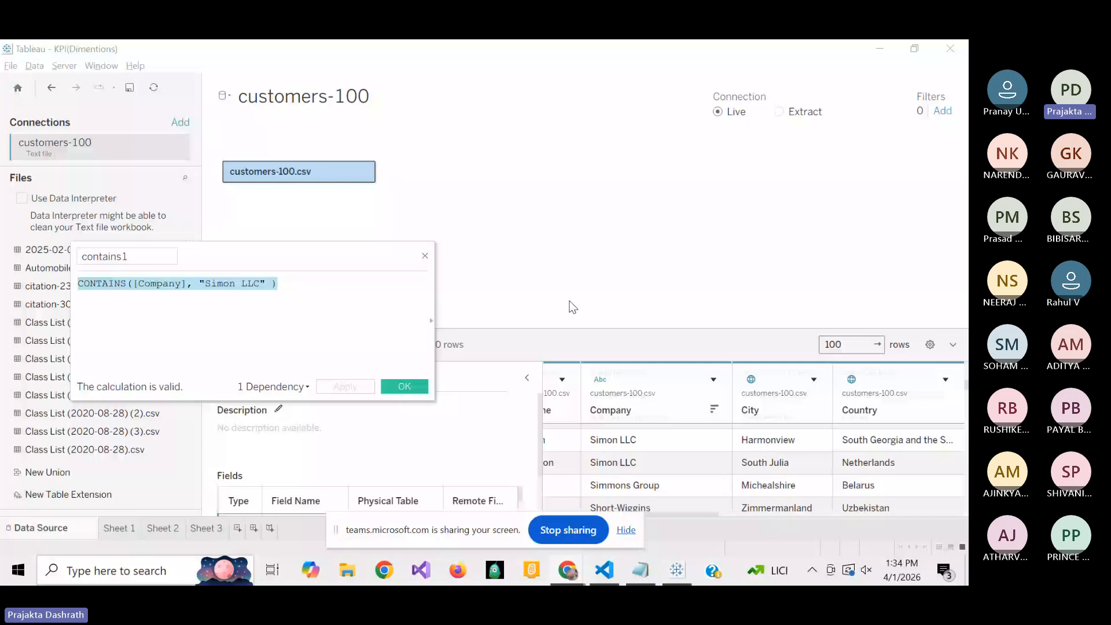
left_click(119, 528)
left_click_drag(356, 260, 386, 264)
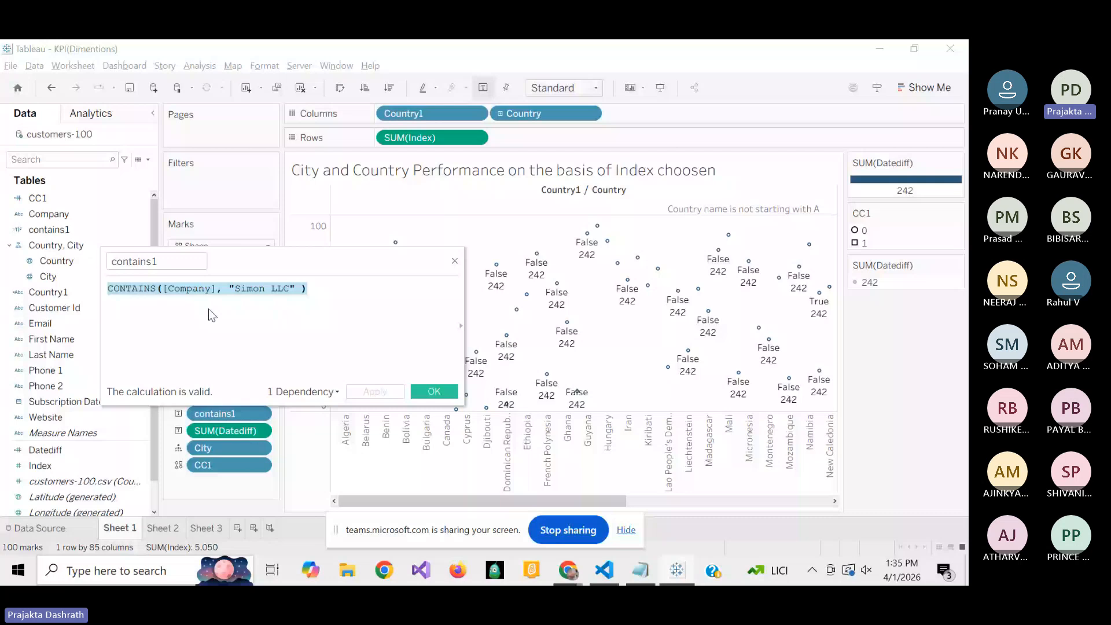
left_click(434, 392)
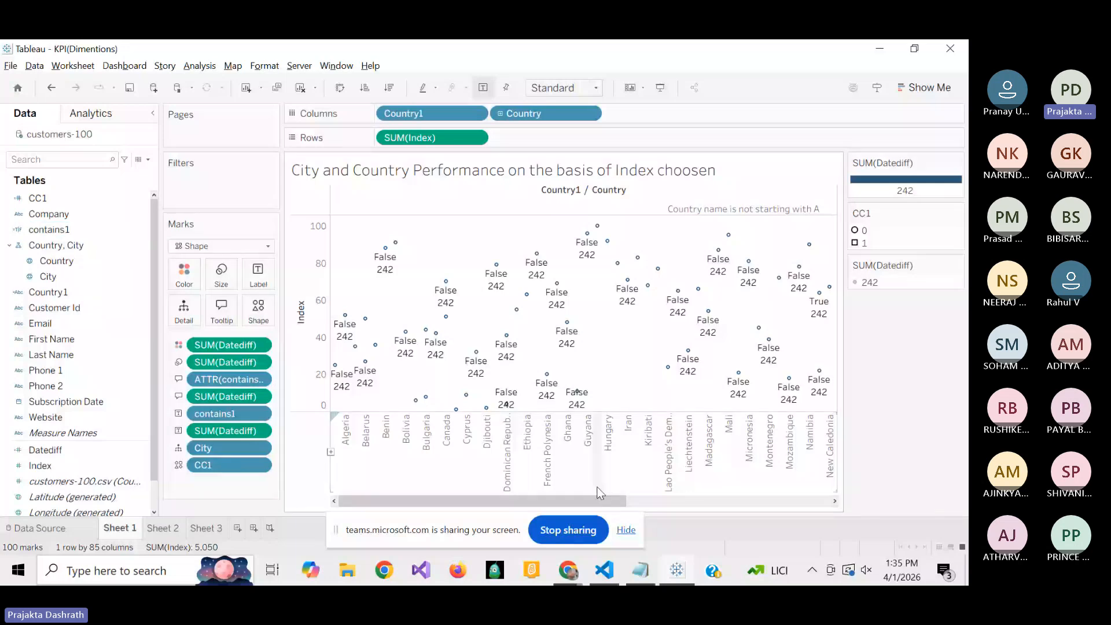
Look across the countries in the Sheet 1 chart and add the contains1 field to the sheet.
left_click_drag(590, 501, 760, 500)
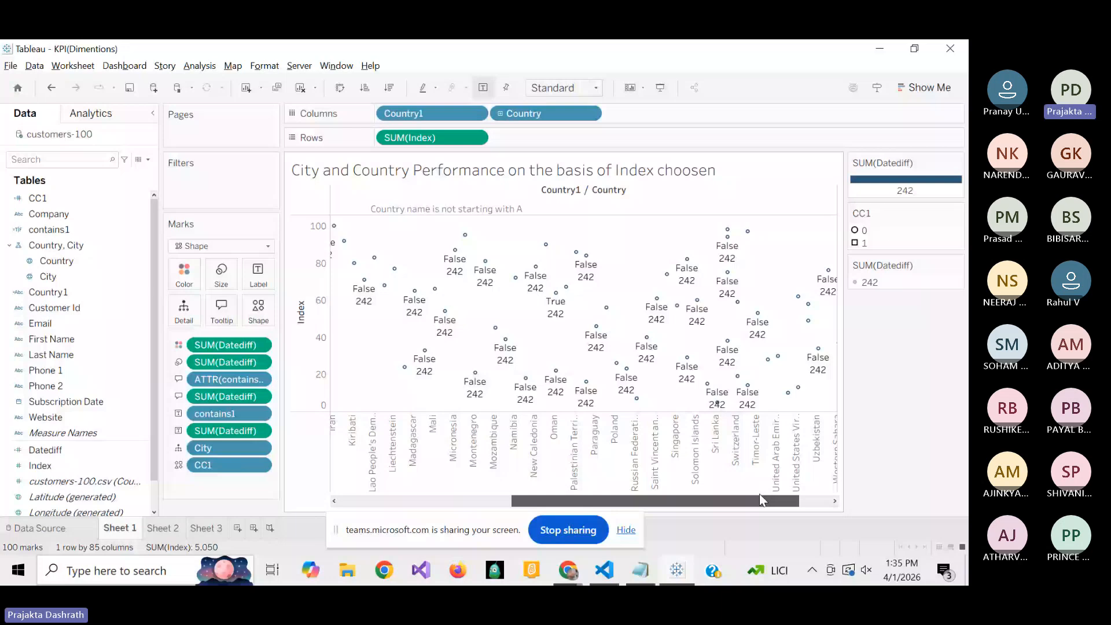
left_click_drag(759, 494, 586, 494)
right_click(139, 231)
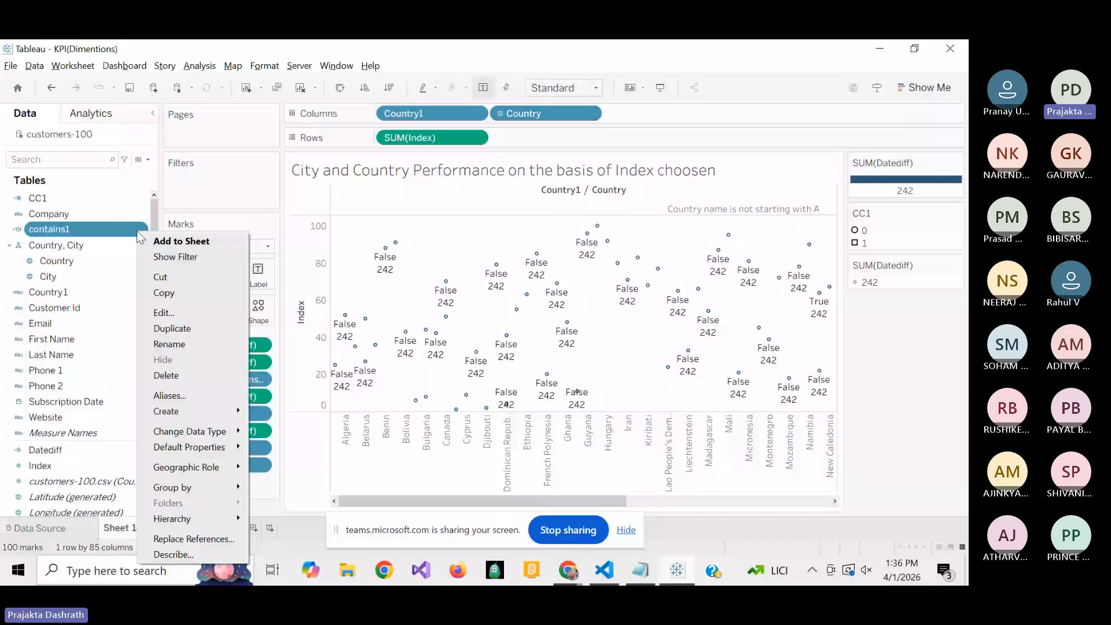
left_click(173, 241)
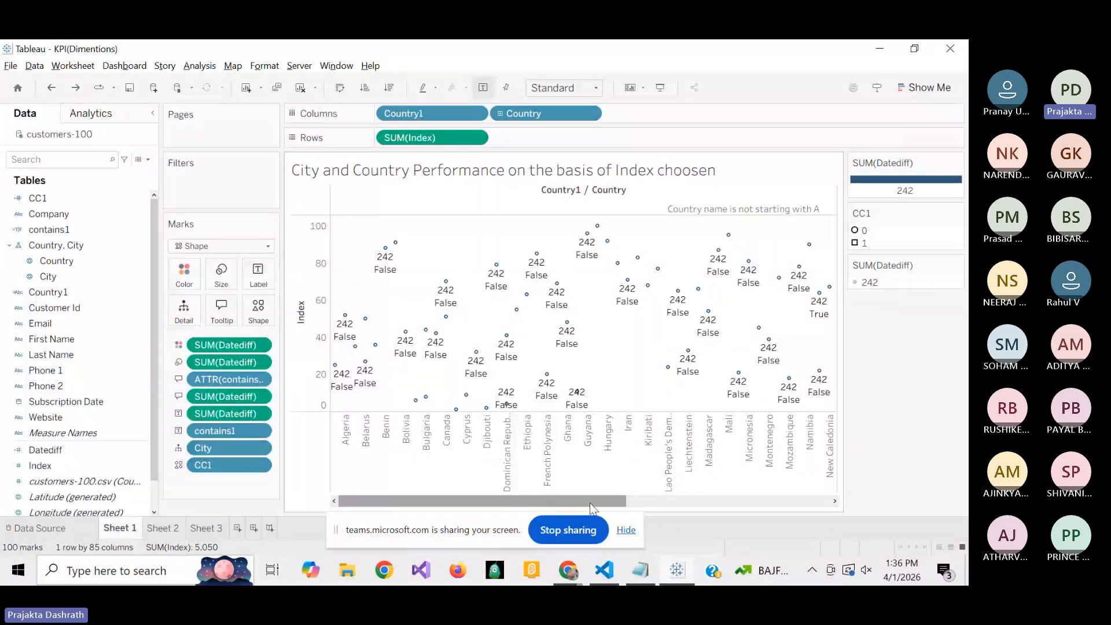
Color the chart's marks by the contains1 field and look for the marks labeled True.
left_click_drag(589, 502, 690, 502)
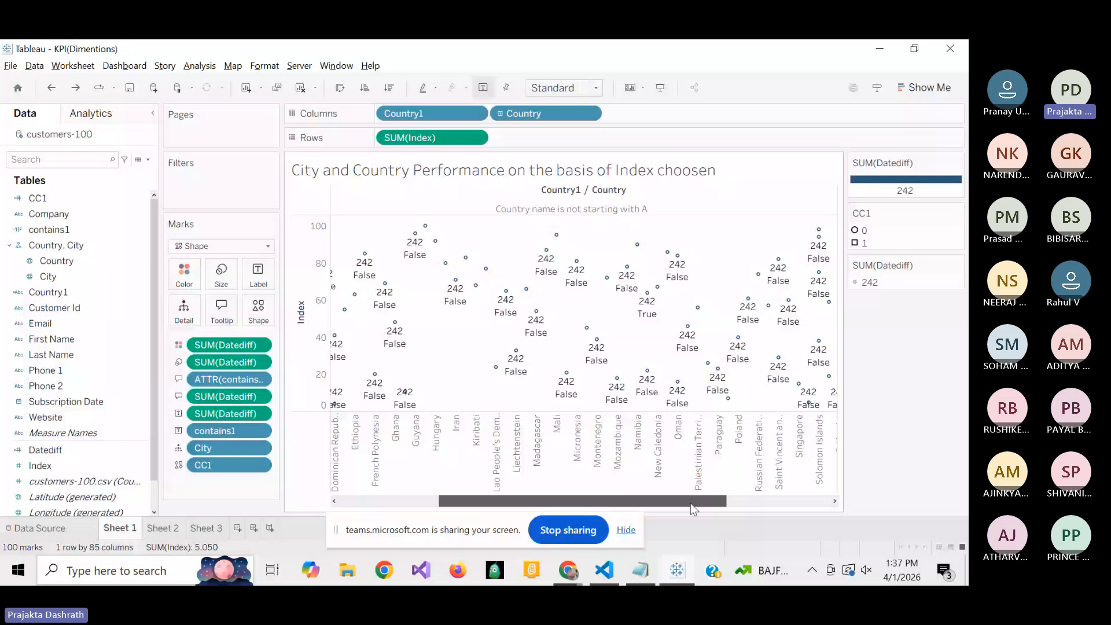
left_click_drag(690, 503, 699, 502)
mouse_move(633, 313)
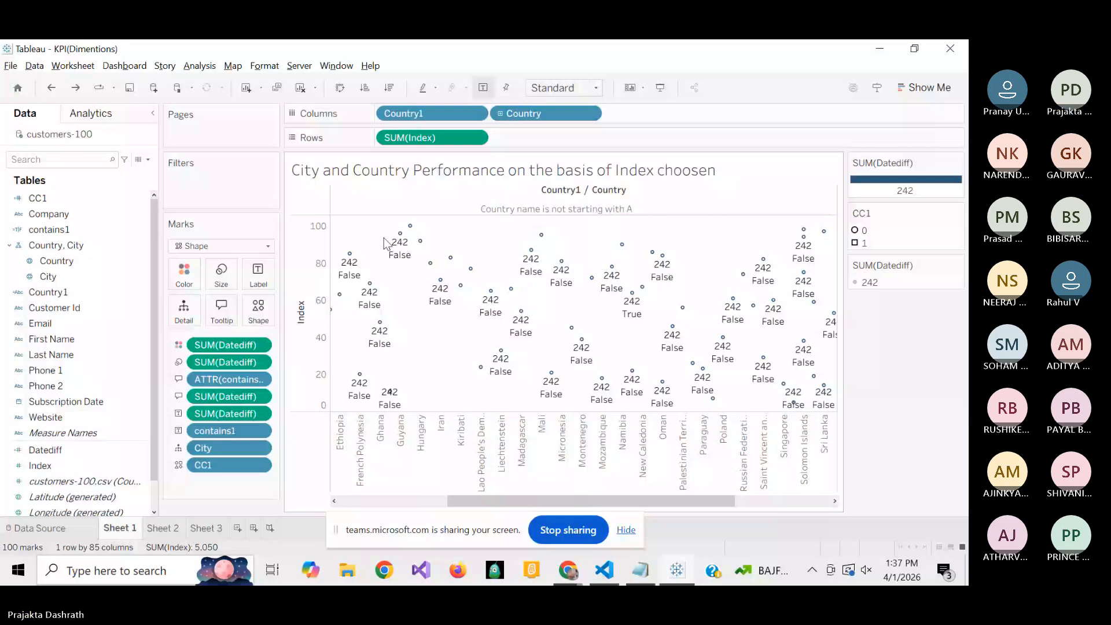
key("ctrl+y")
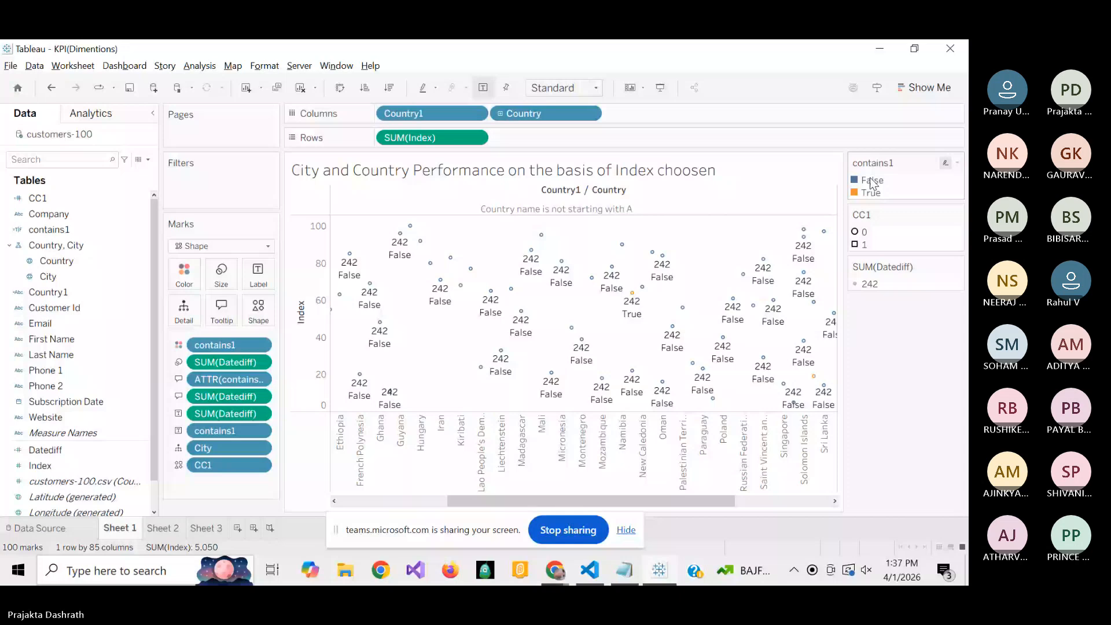
mouse_move(821, 391)
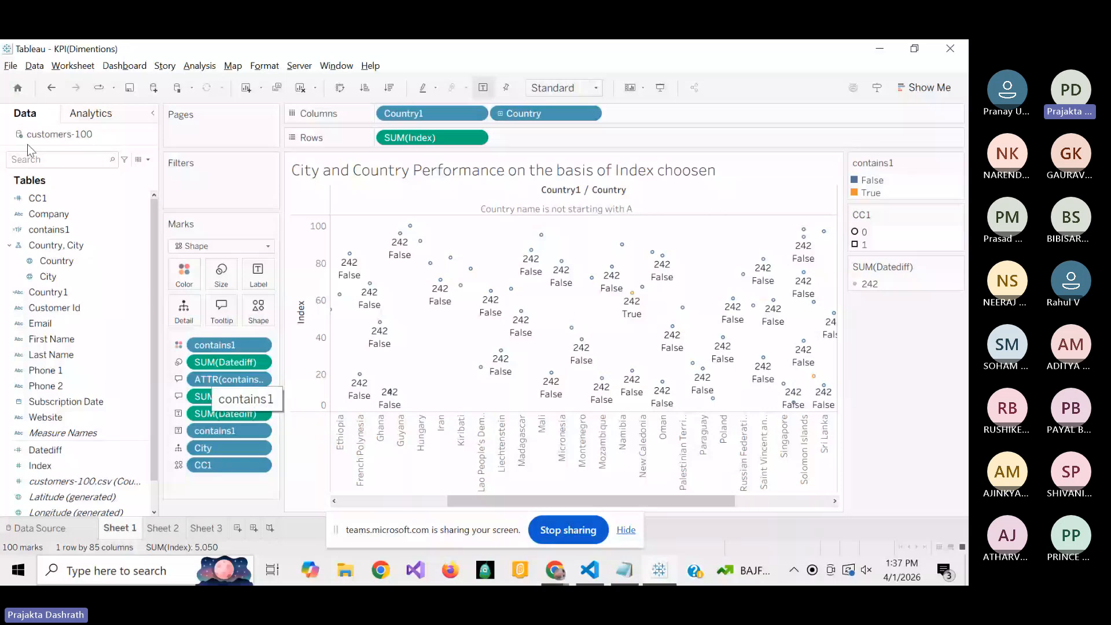
Compare the contains1 formula with the city and country details of the orange True marks, leaving the calculation unedited.
left_click(142, 231)
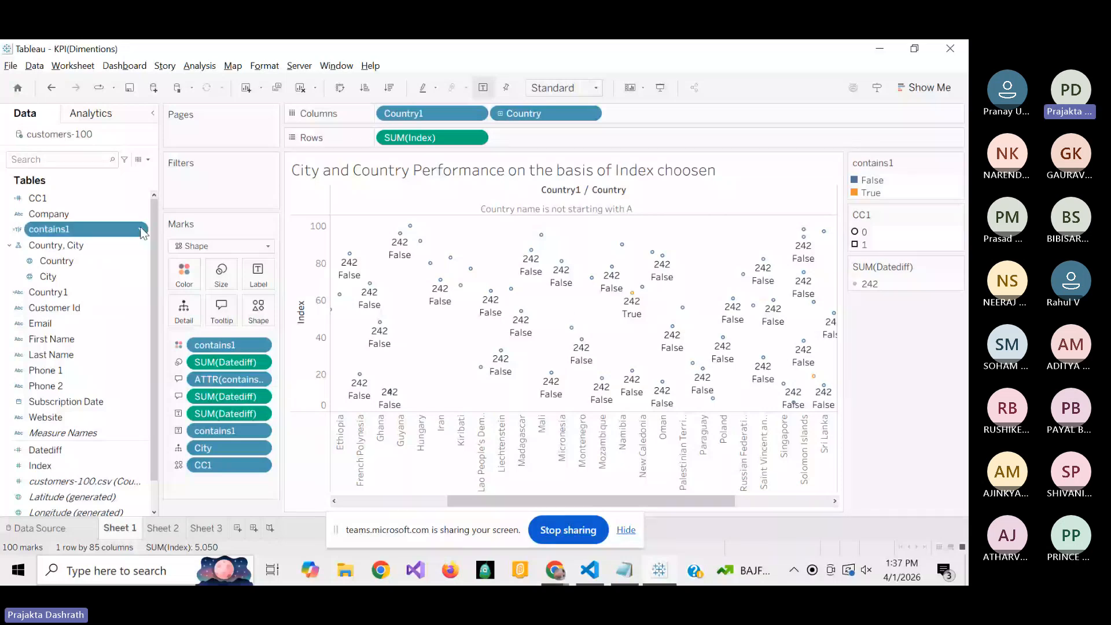
right_click(141, 231)
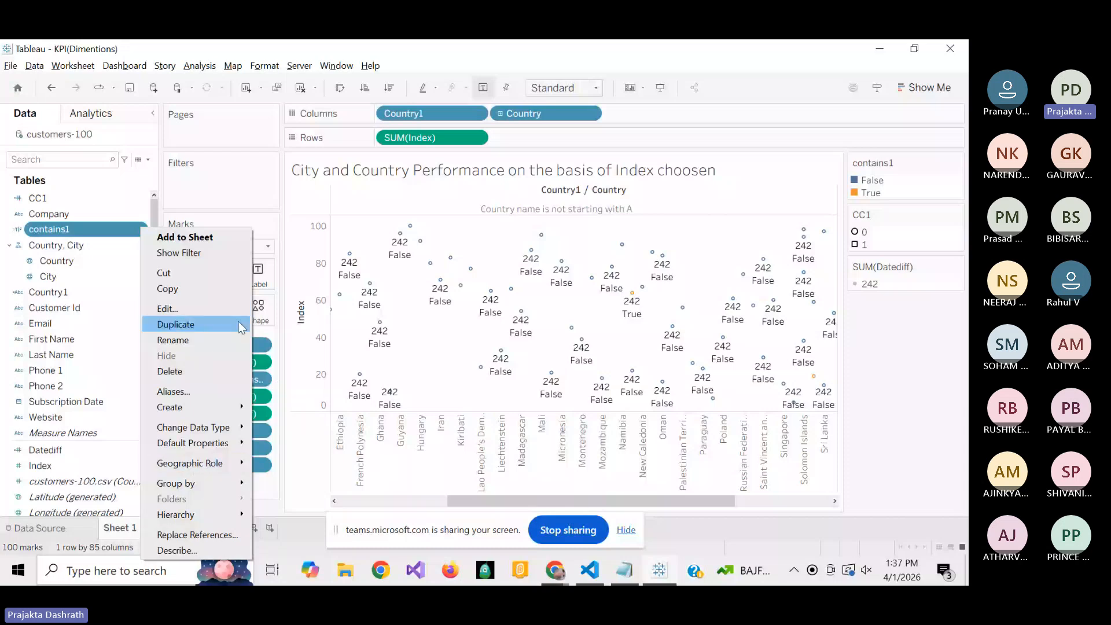
left_click(167, 308)
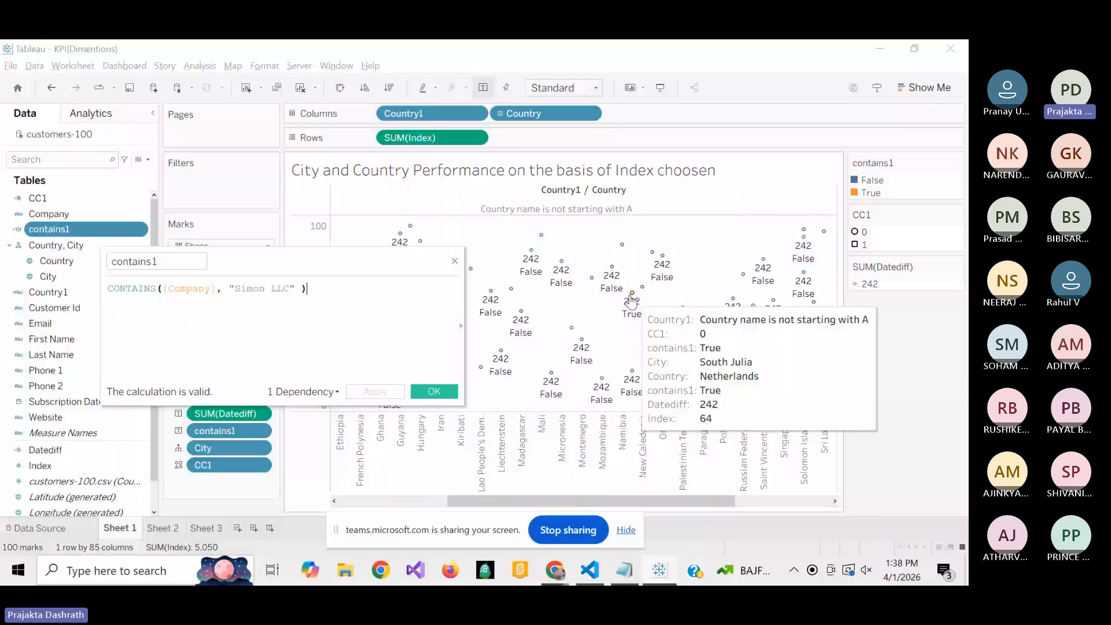
left_click(33, 529)
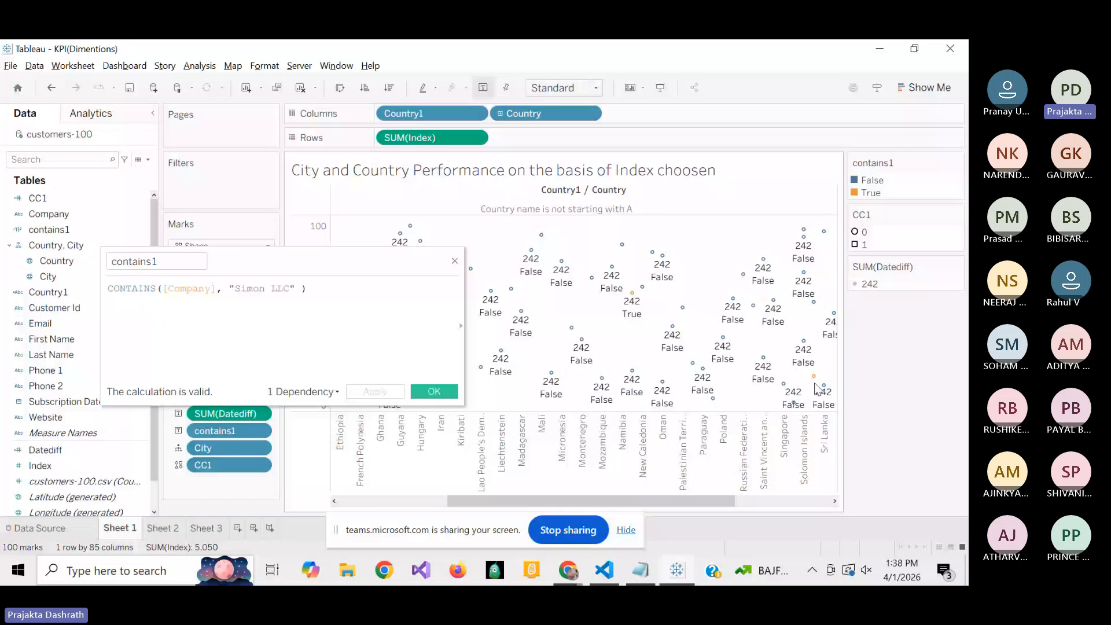
mouse_move(818, 384)
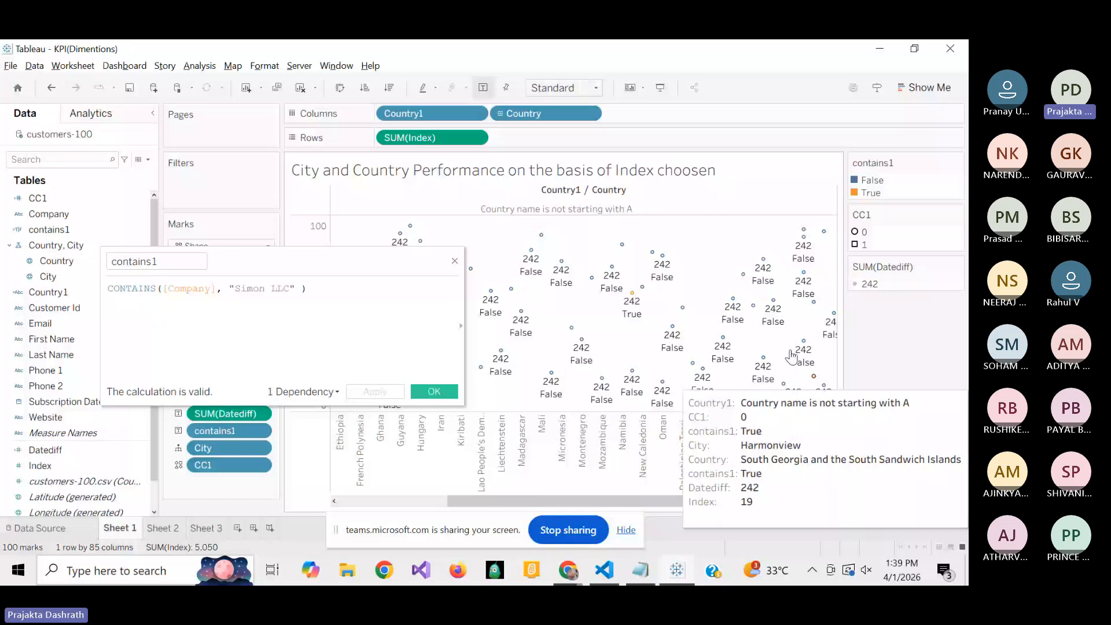
left_click(456, 264)
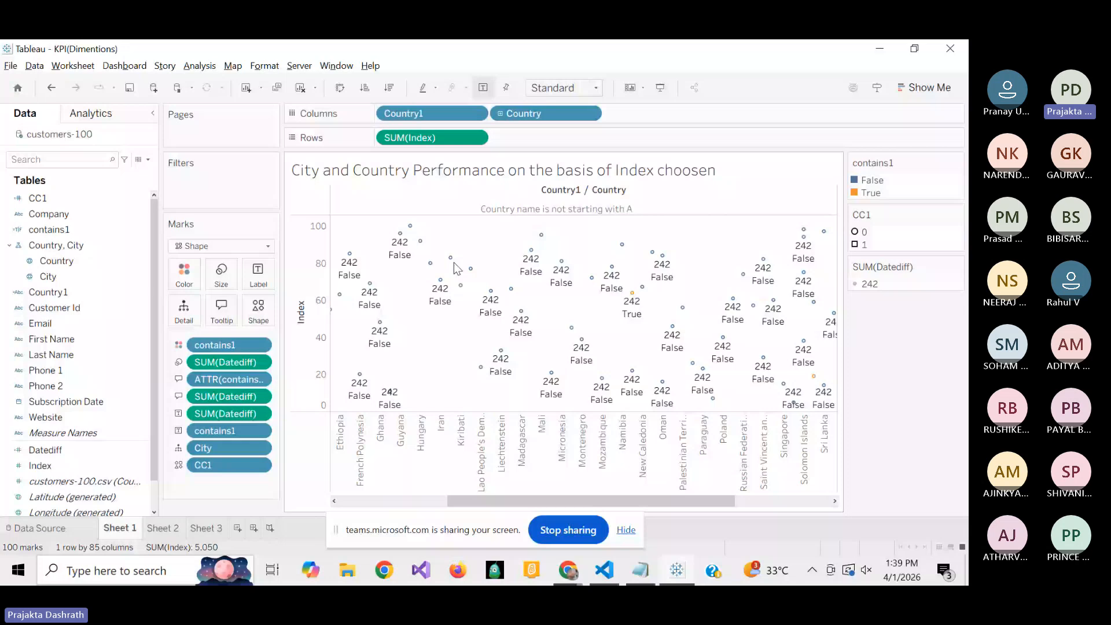
Remove the Datediff measure from the tooltip, label and size of the chart's marks.
left_click(259, 397)
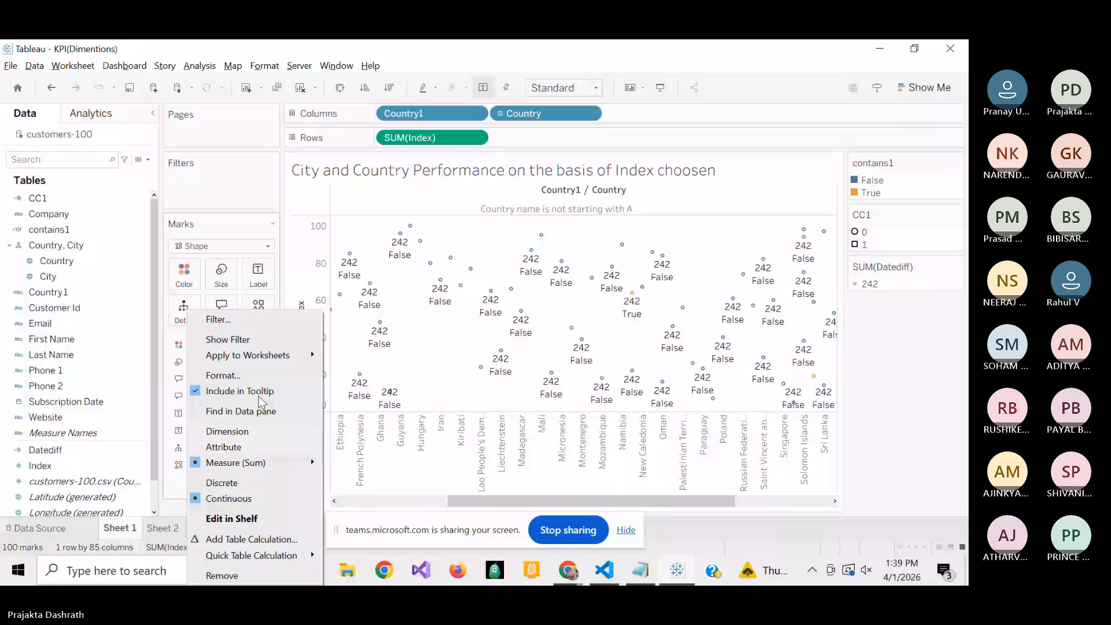
left_click(237, 572)
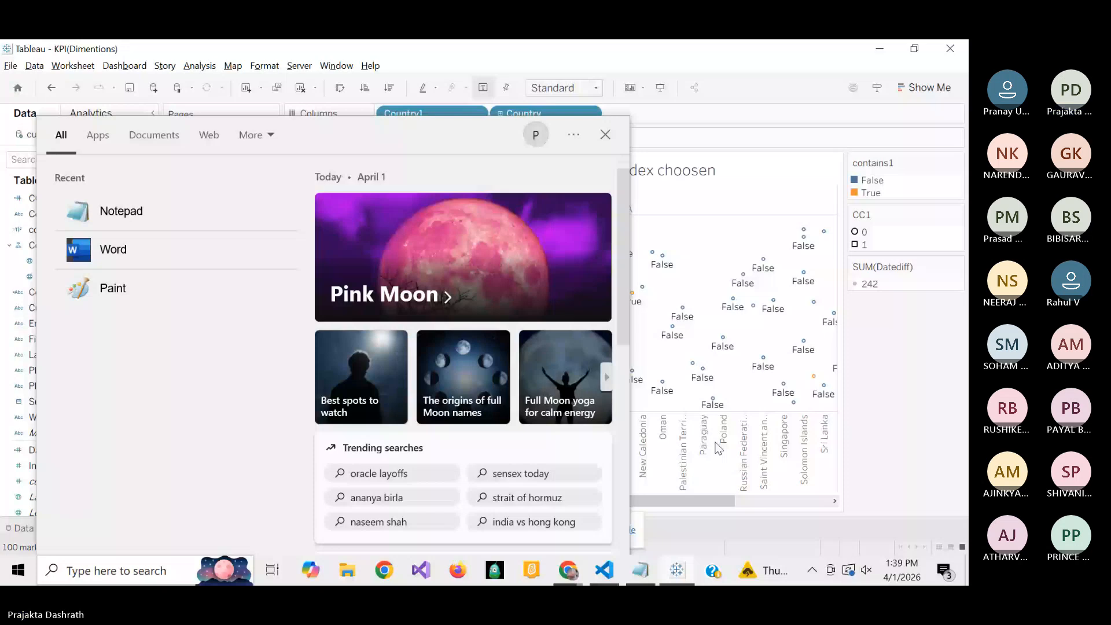
left_click(959, 419)
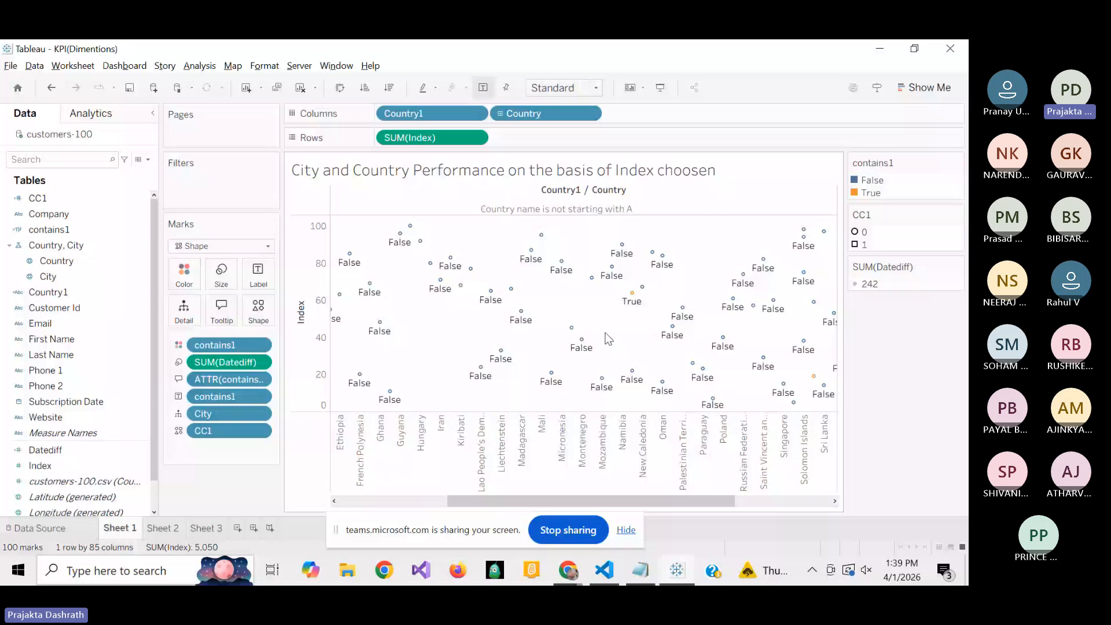
left_click_drag(229, 362, 145, 457)
Open the Datediff calculation, examine its date part, start date and end date arguments, and close it unedited.
right_click(143, 452)
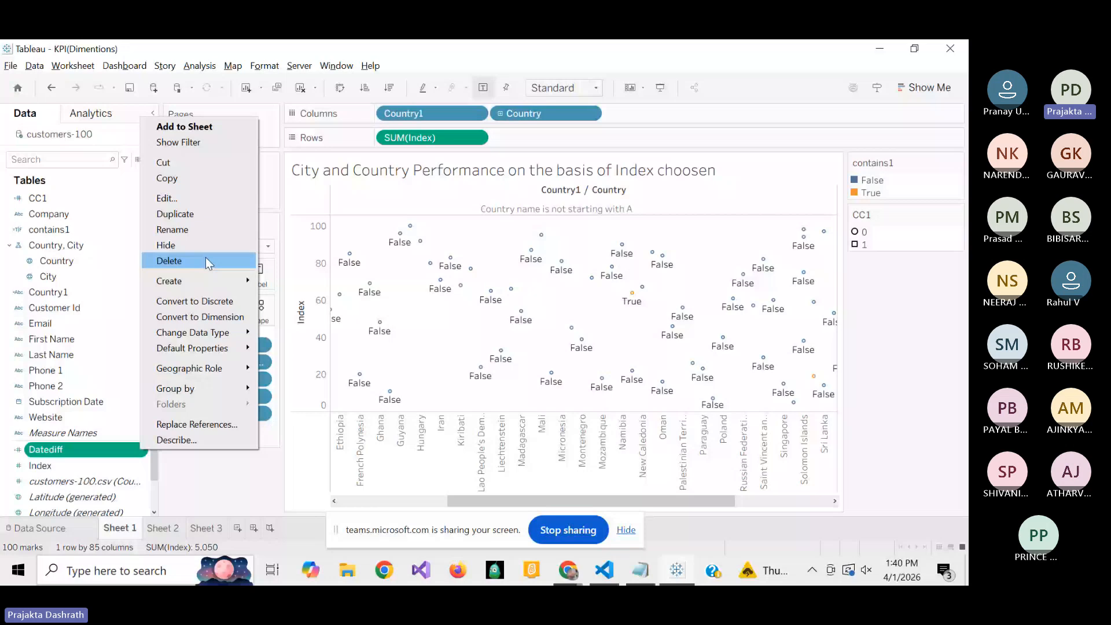
left_click(210, 199)
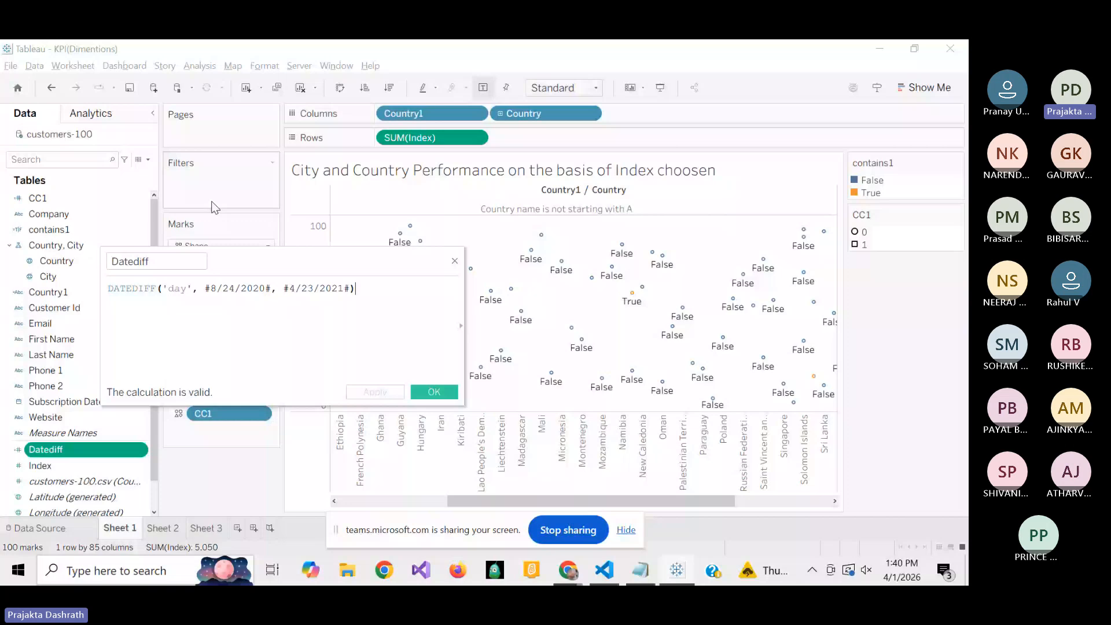
left_click_drag(289, 288, 343, 289)
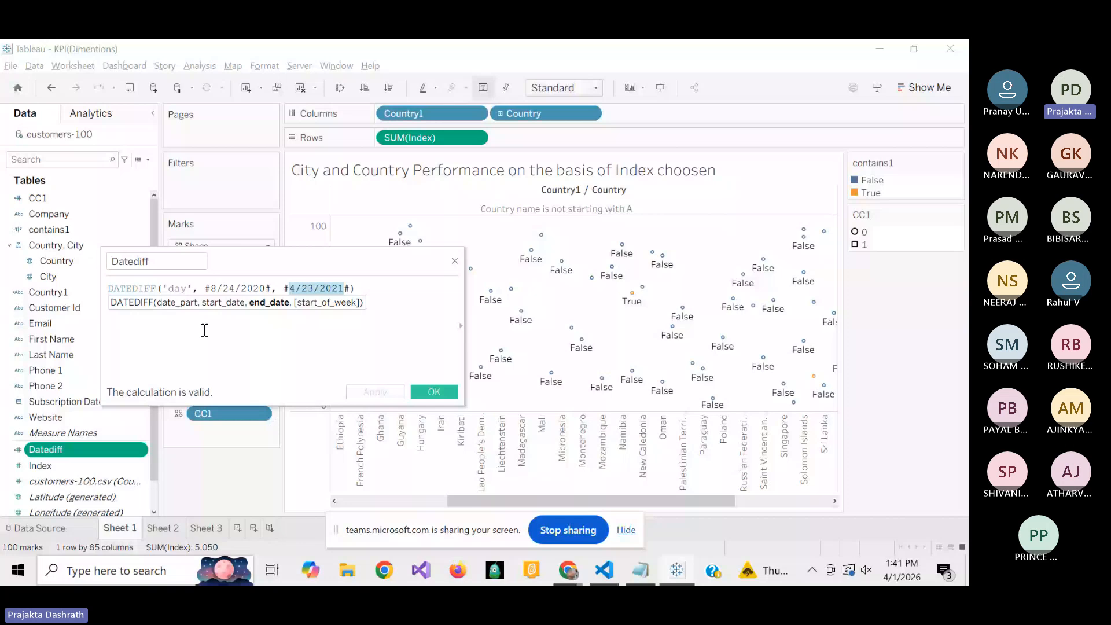
left_click(260, 291)
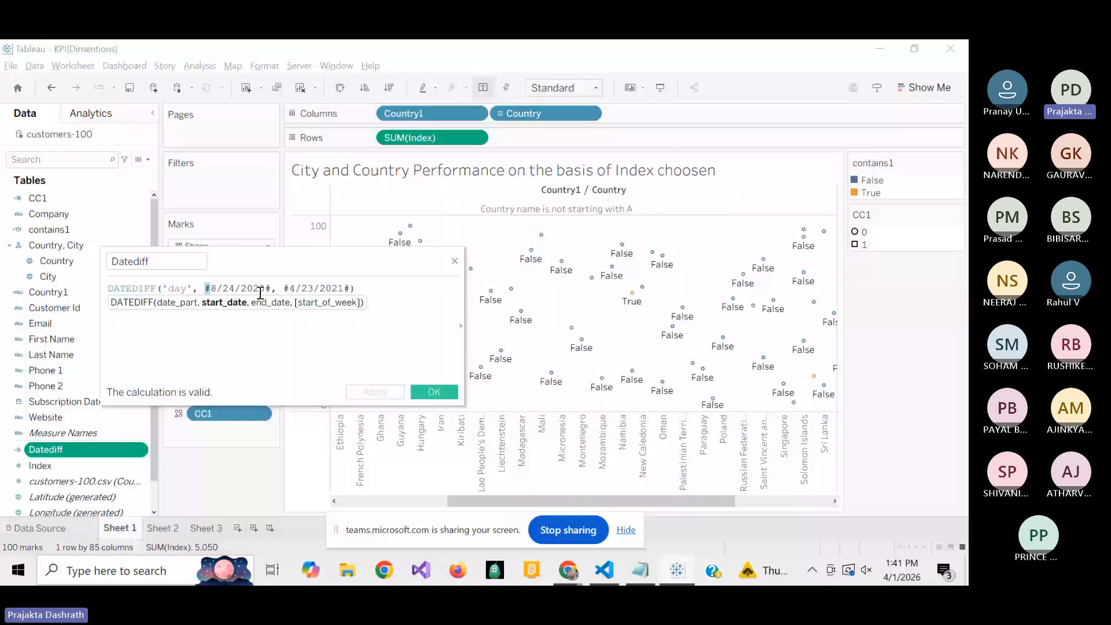
left_click(266, 291)
left_click_drag(186, 289, 162, 287)
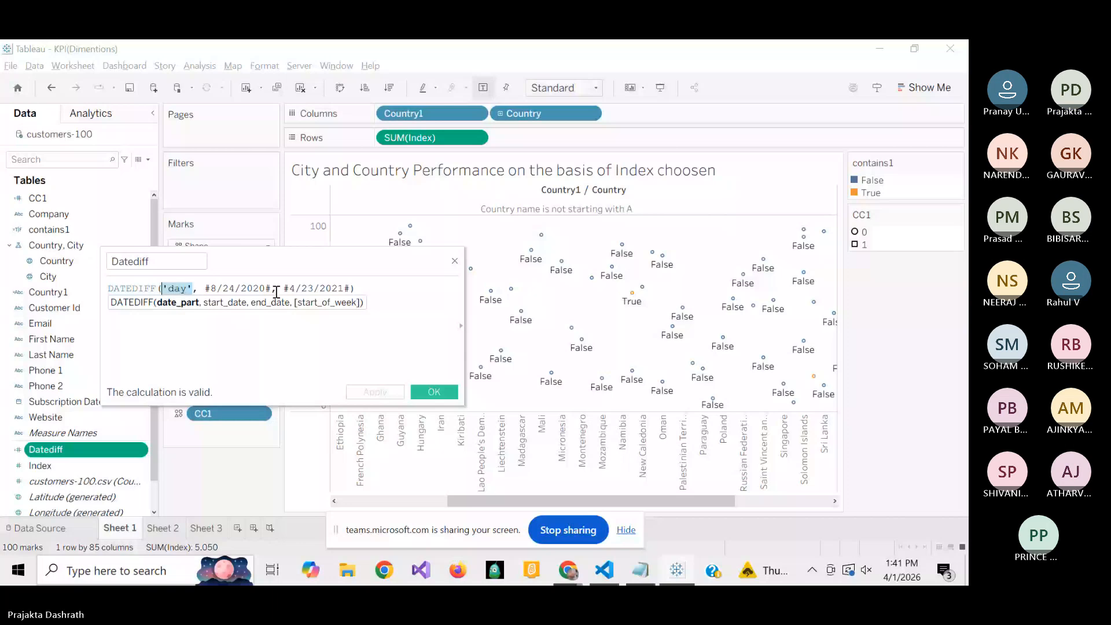
left_click_drag(271, 288, 208, 287)
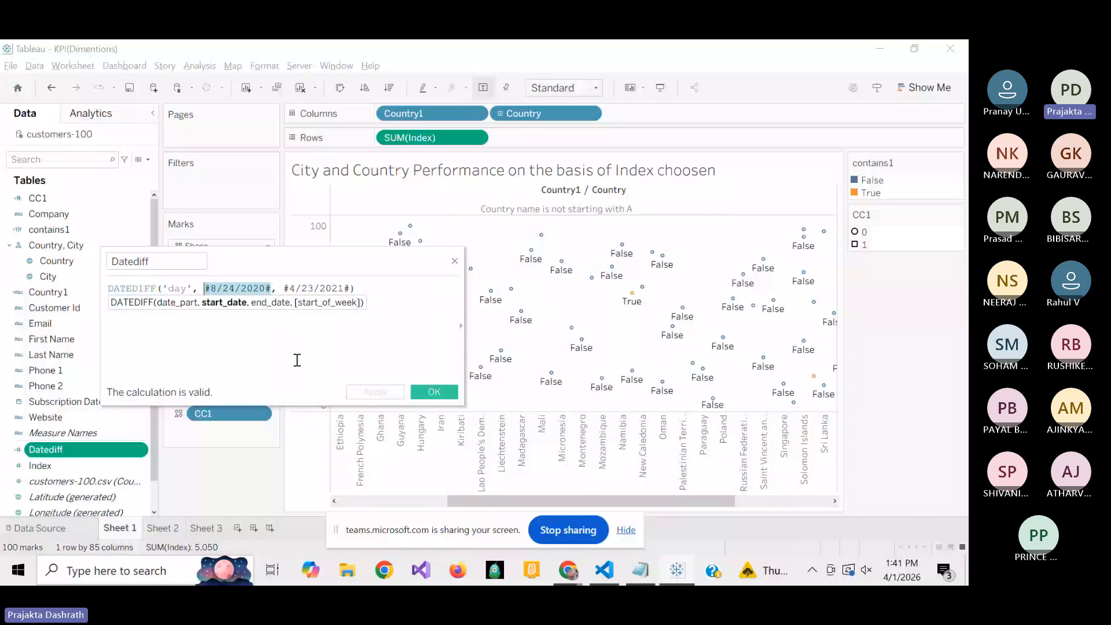
left_click(409, 378)
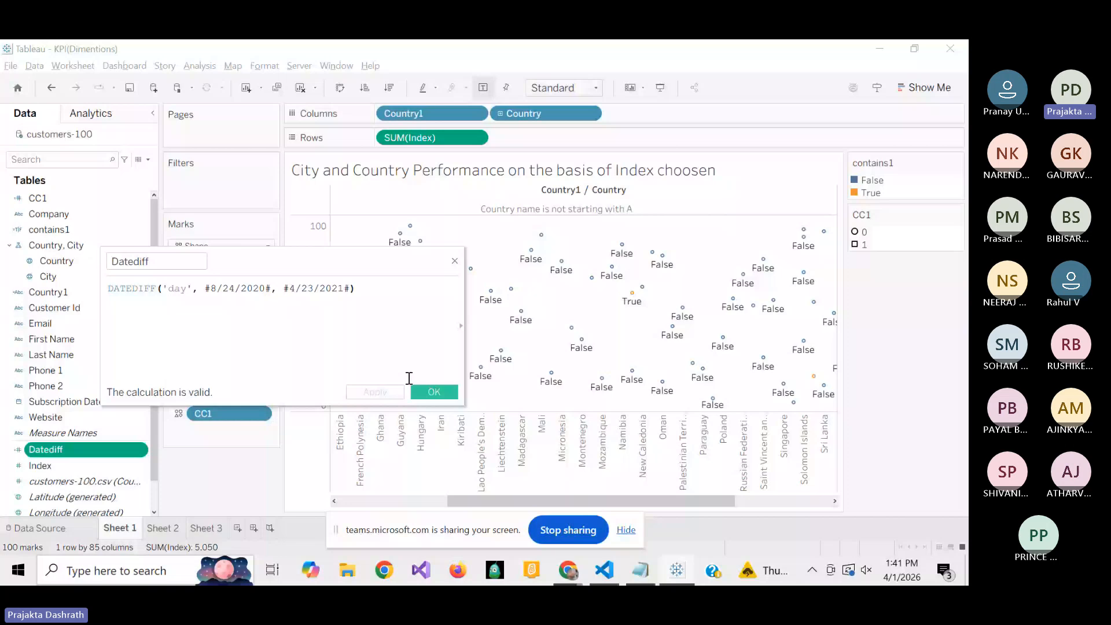
left_click(430, 392)
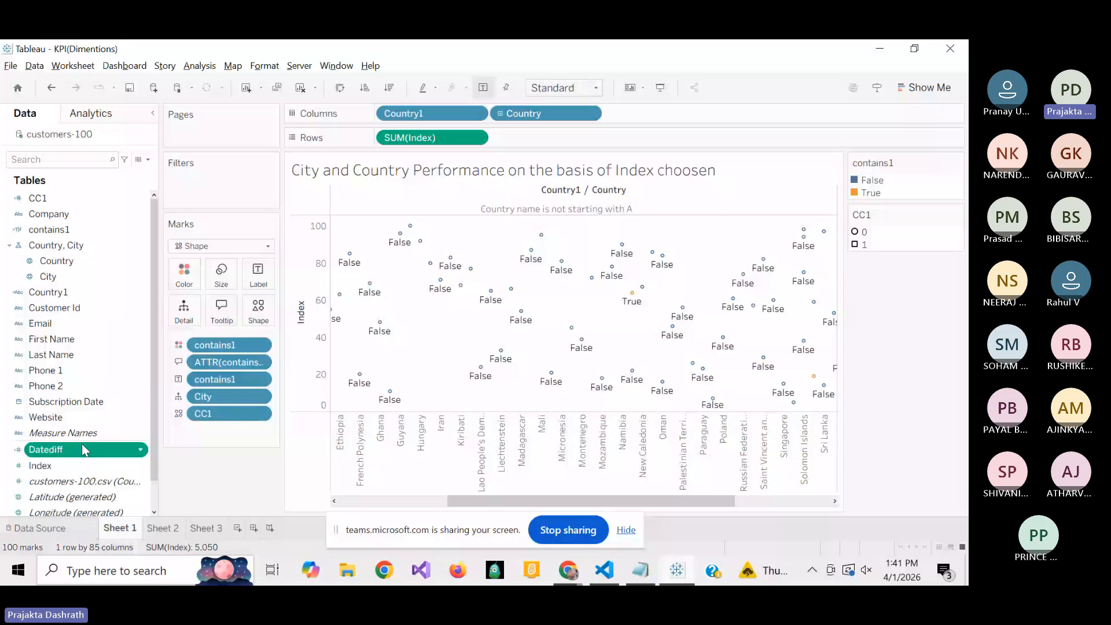
Assign the Datediff field to the color, size and label of the chart's marks.
left_click_drag(81, 443, 203, 276)
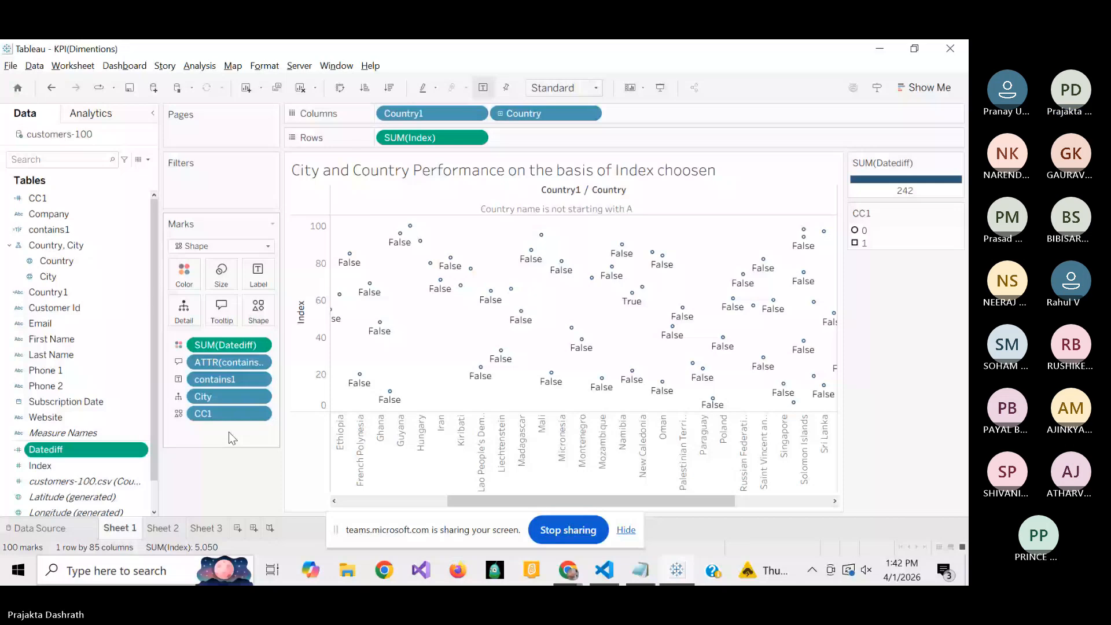
left_click_drag(229, 344, 226, 299)
left_click_drag(224, 298, 223, 276)
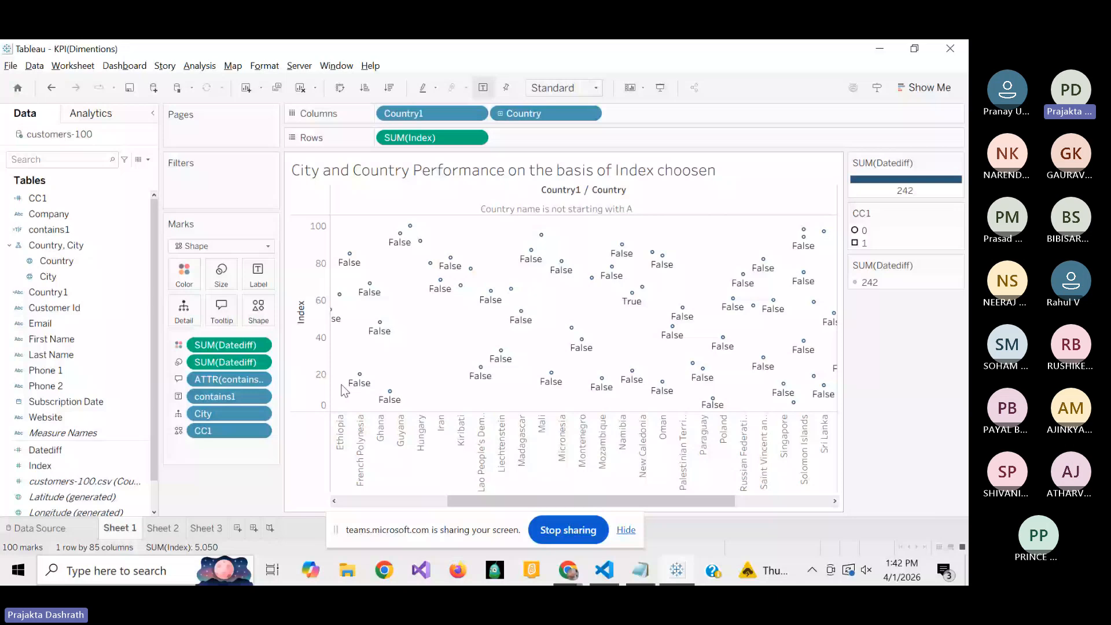
left_click(57, 450)
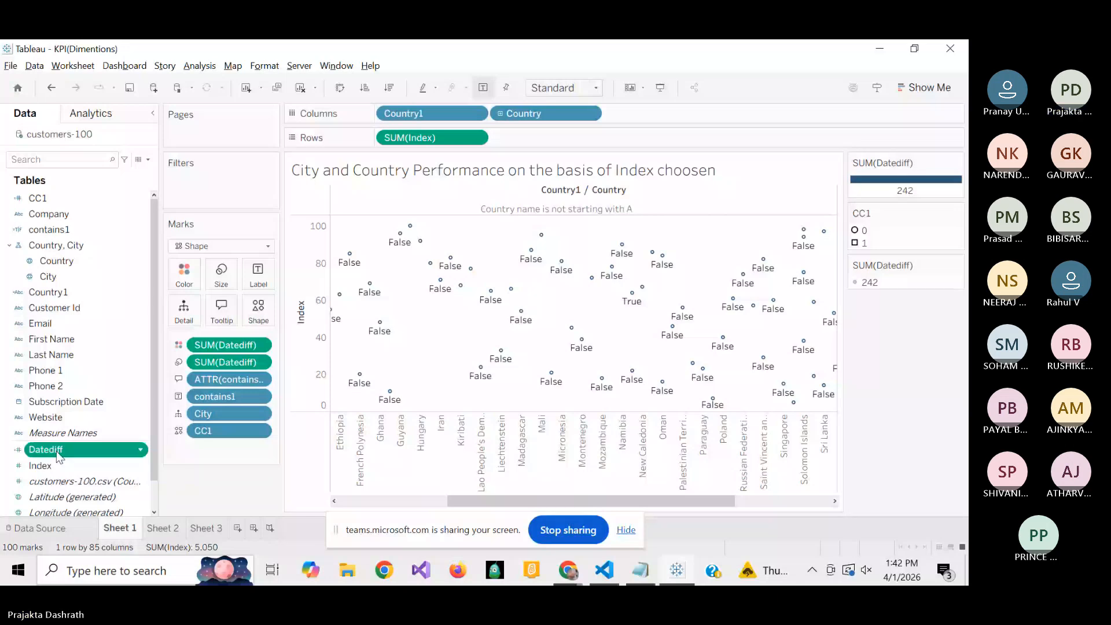
left_click_drag(56, 450, 440, 289)
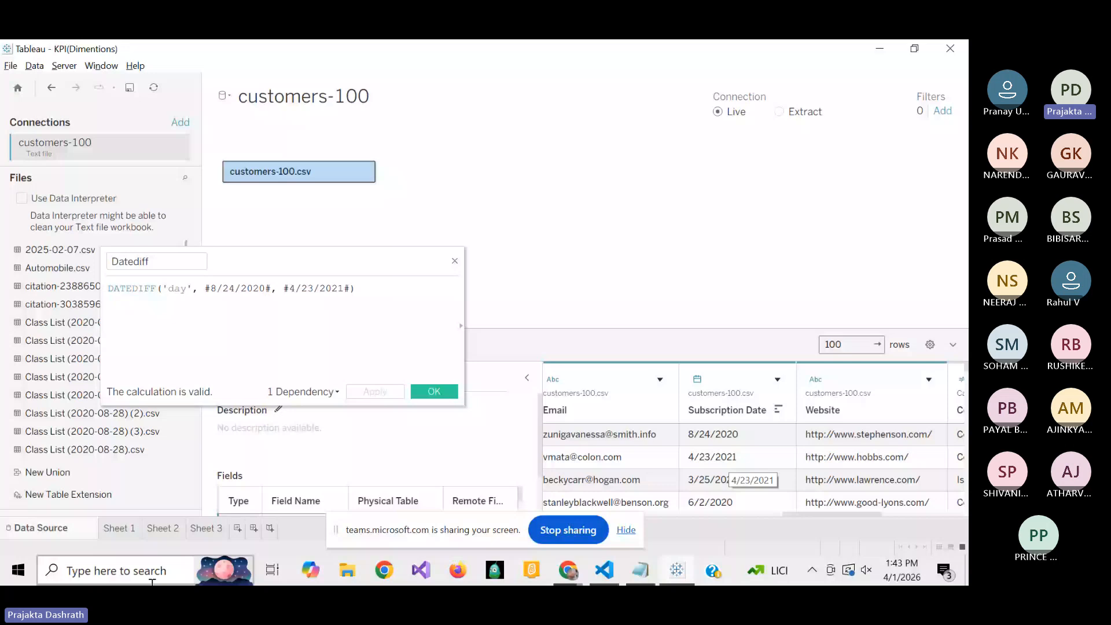
Return to Sheet 1 and look over the Show Me chart types without applying one.
left_click(111, 533)
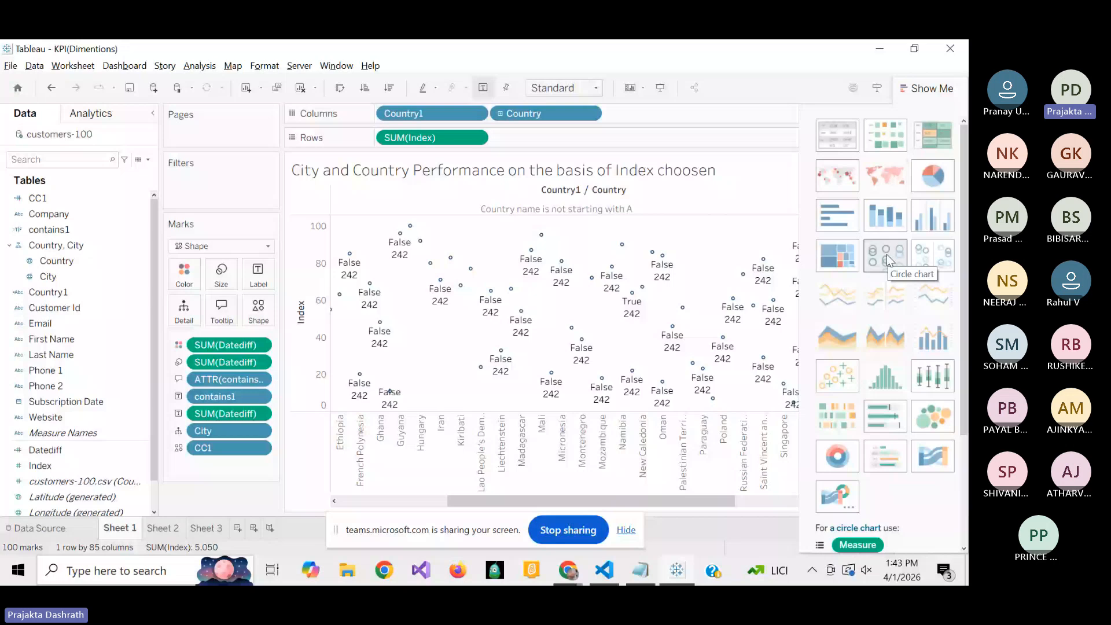
left_click(922, 90)
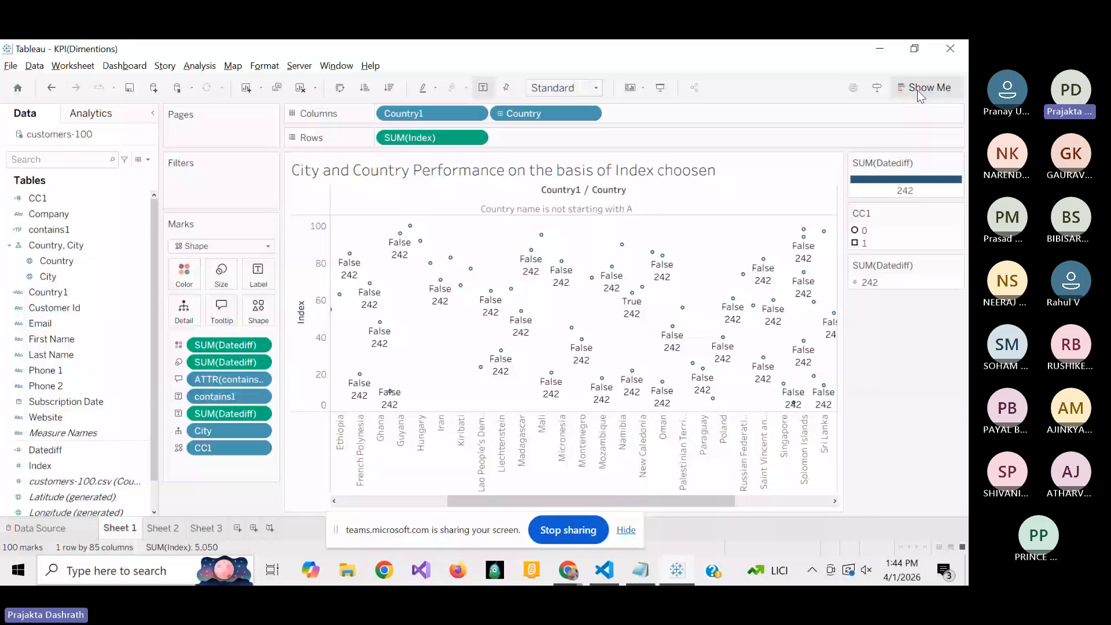
Examine the customers-100 columns in the data source, from Index and Company through Subscription Date to the calculated fields.
left_click(60, 532)
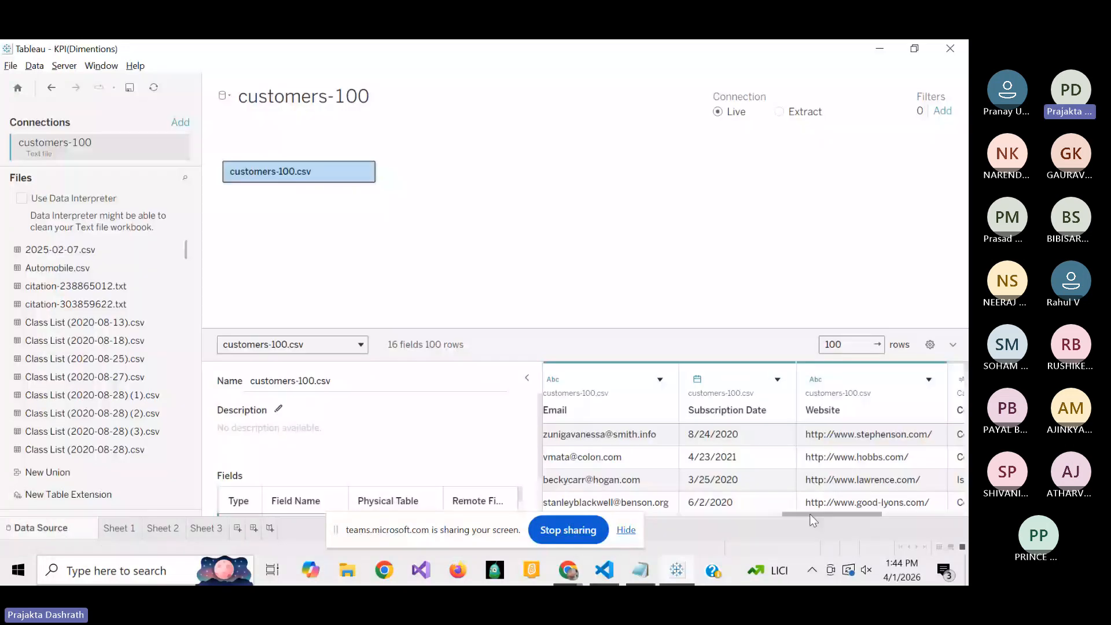
left_click_drag(810, 514, 570, 530)
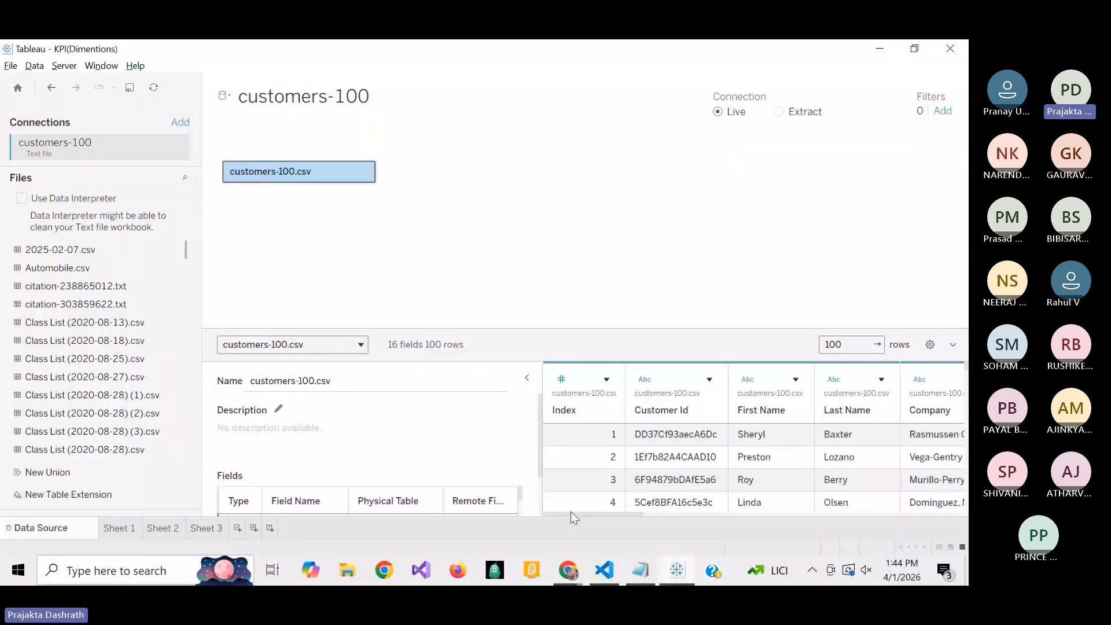
left_click(570, 511)
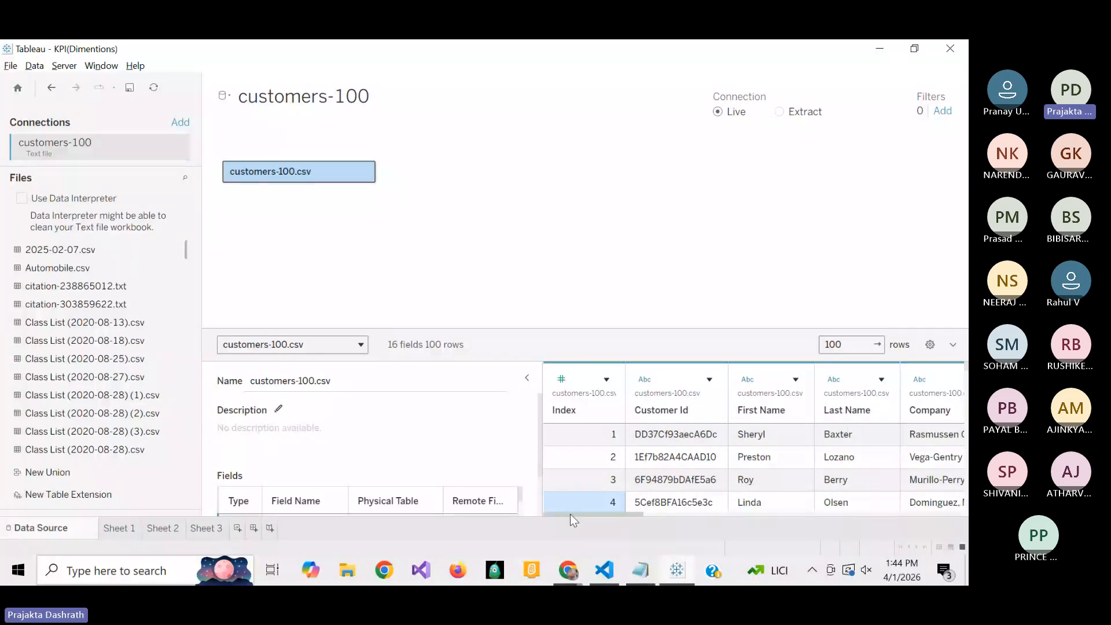
mouse_move(571, 514)
left_mouse_down()
mouse_move(625, 512)
mouse_move(592, 517)
left_mouse_up()
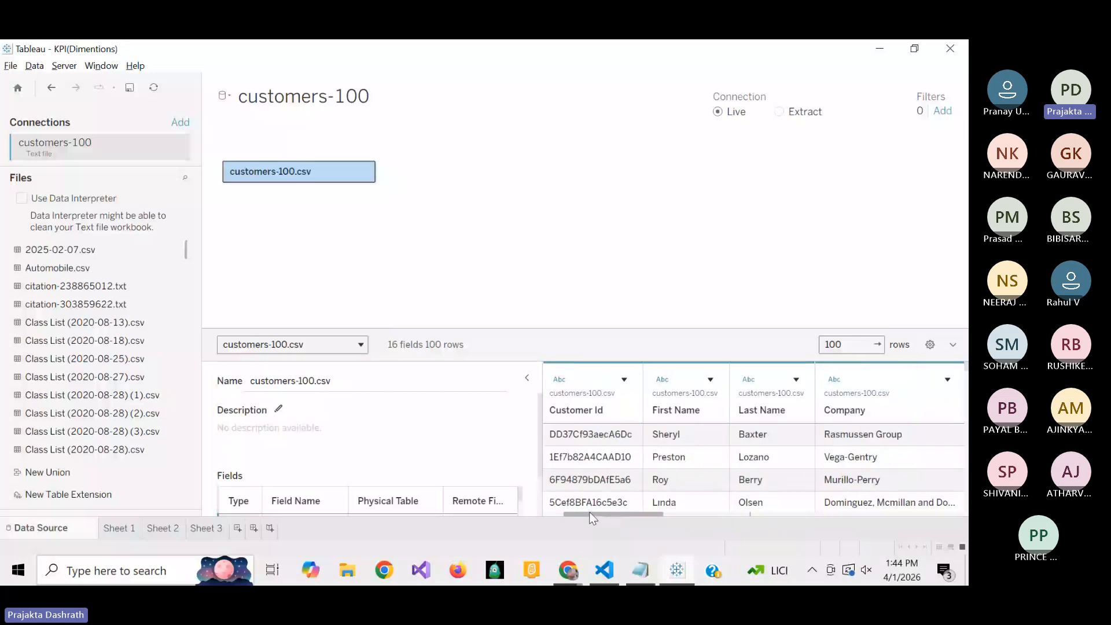
left_click_drag(591, 517, 657, 515)
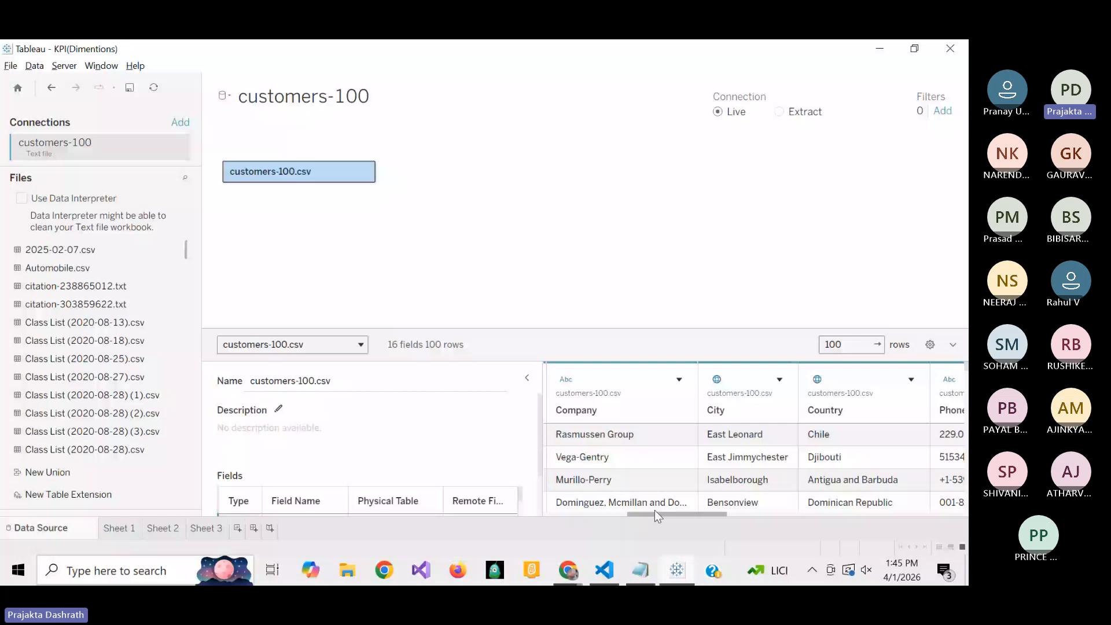
left_click_drag(654, 513, 774, 510)
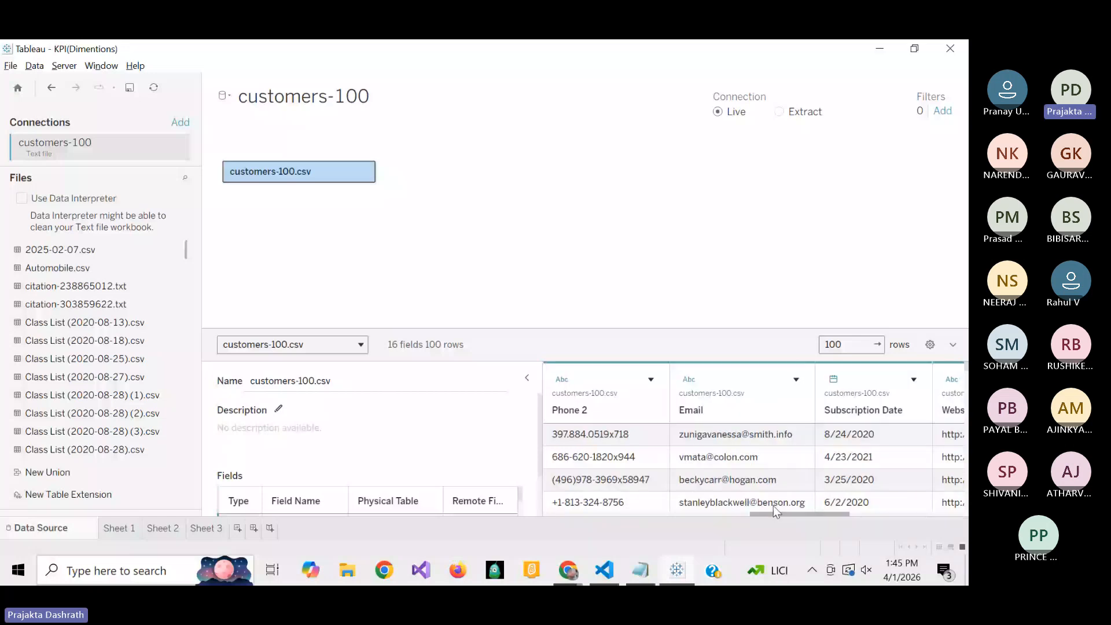
left_click_drag(774, 512, 876, 512)
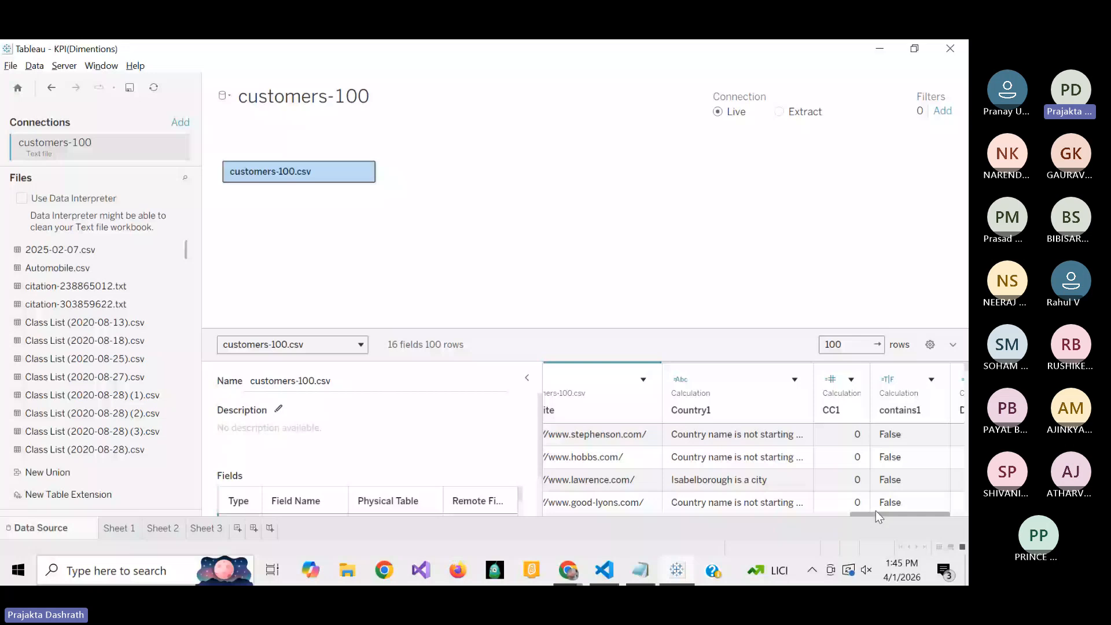
left_click_drag(876, 513, 568, 552)
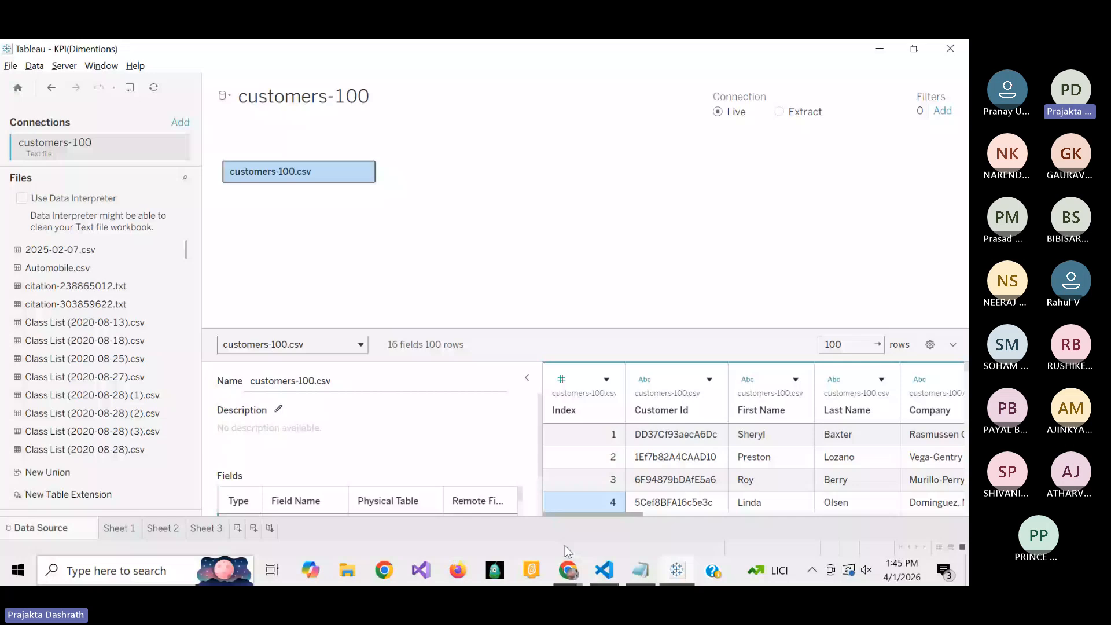
left_click_drag(564, 545, 638, 537)
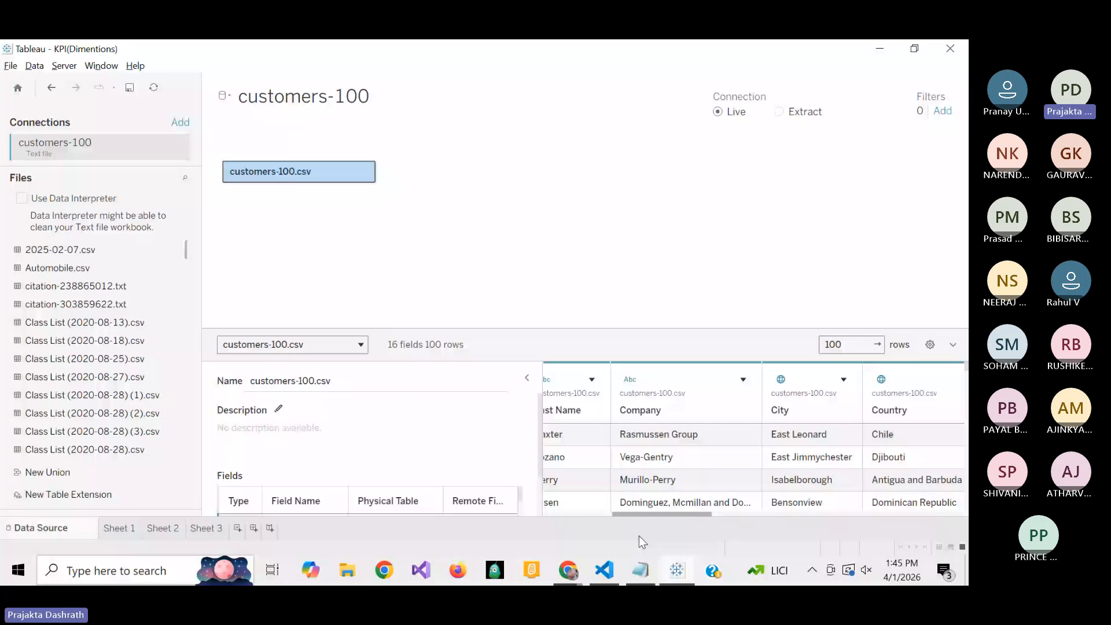
scroll(629, 526, "left", 2)
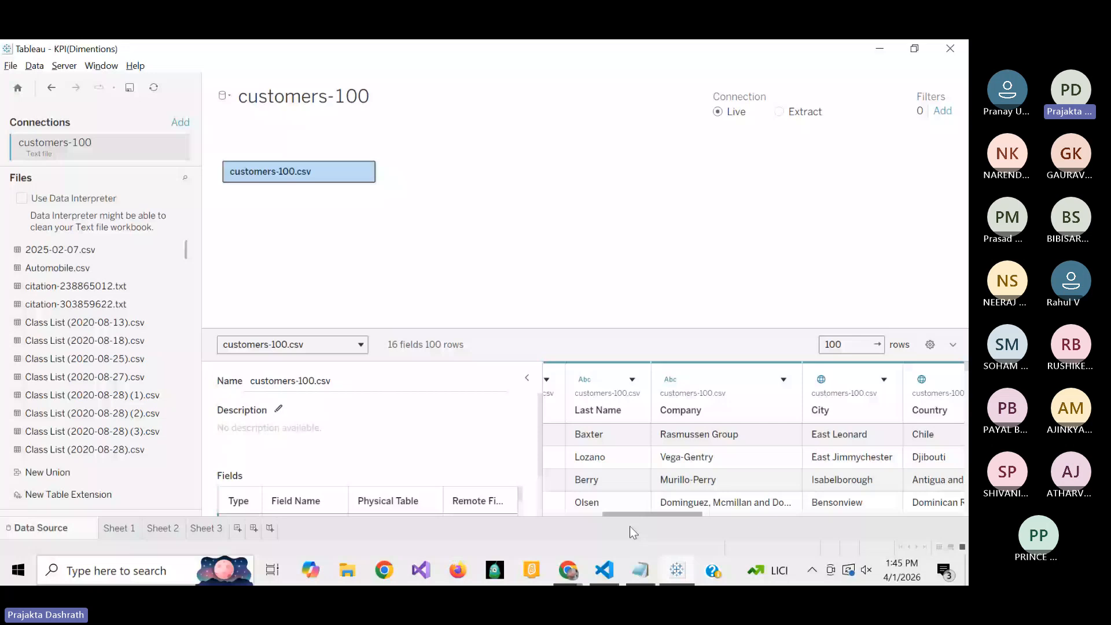
scroll(630, 526, "left", 3)
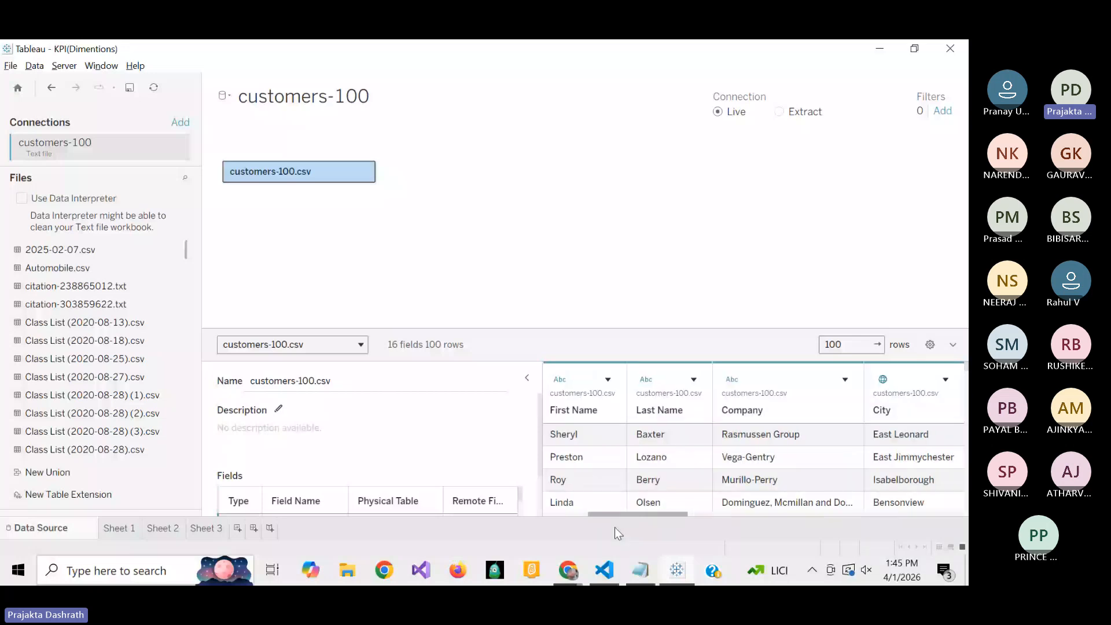
left_click_drag(615, 526, 652, 523)
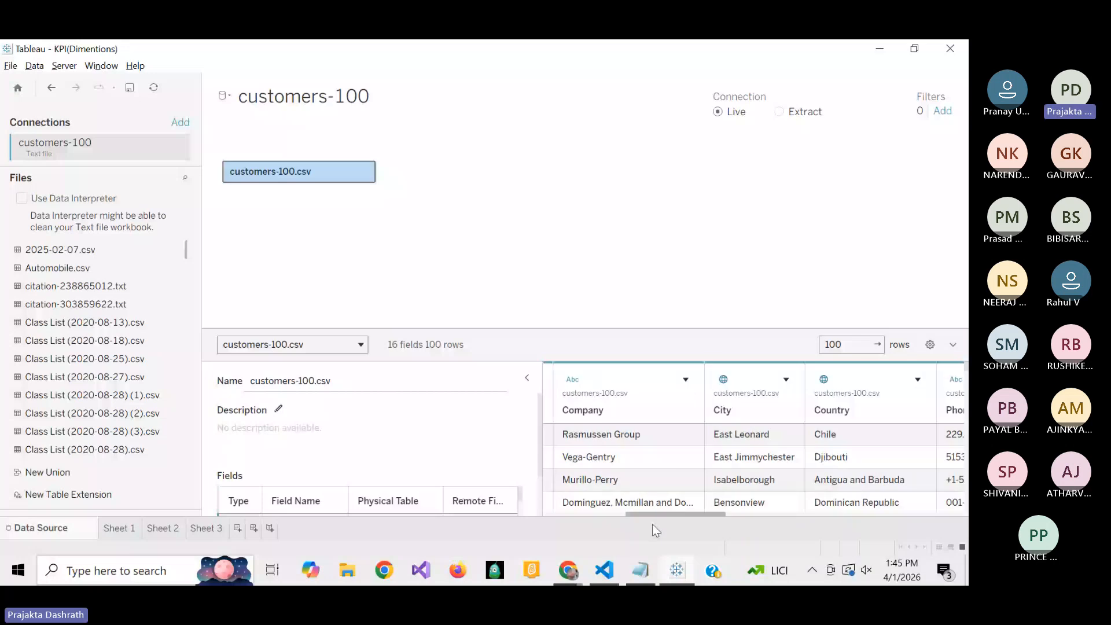
Go back to the Sheet 1 chart and check the Show Me suggestions again, keeping the current chart type.
left_click(126, 532)
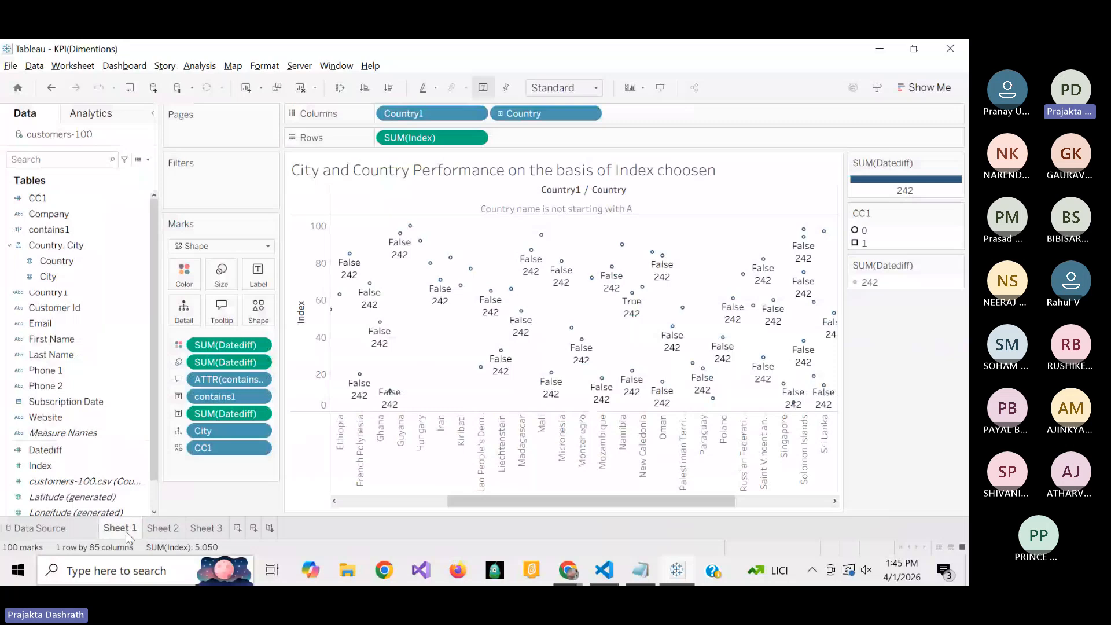
left_click(137, 477)
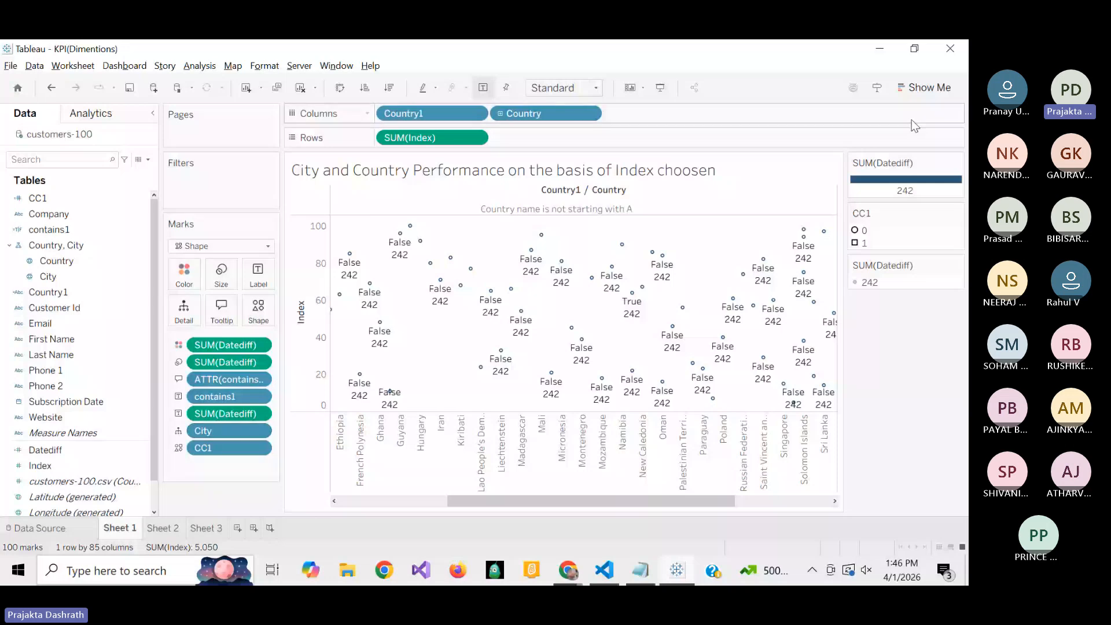
left_click(911, 87)
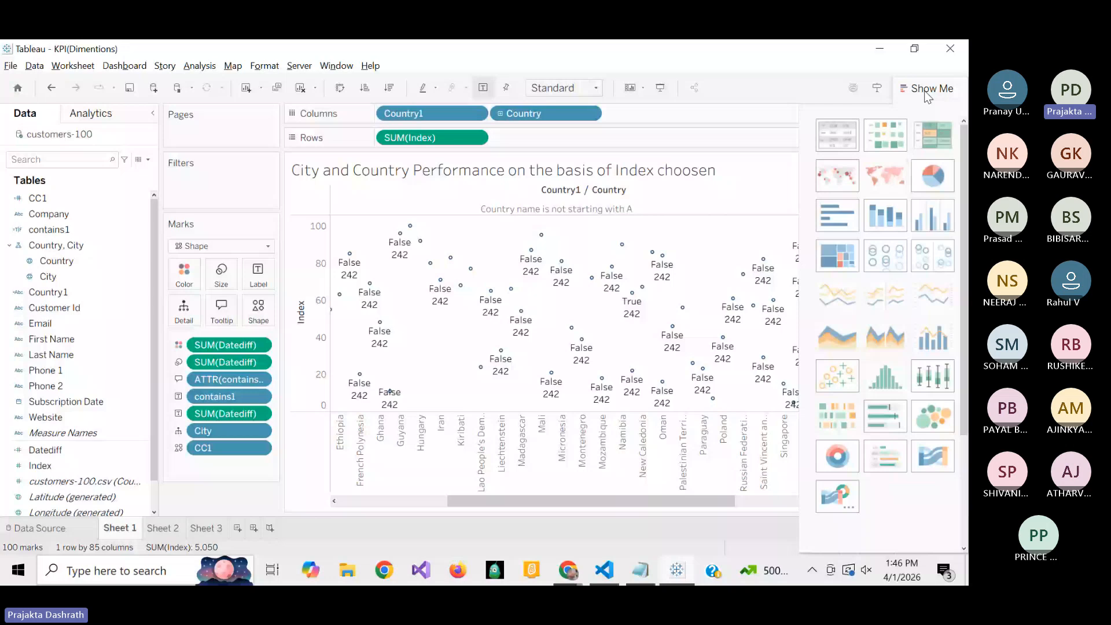
left_click(925, 90)
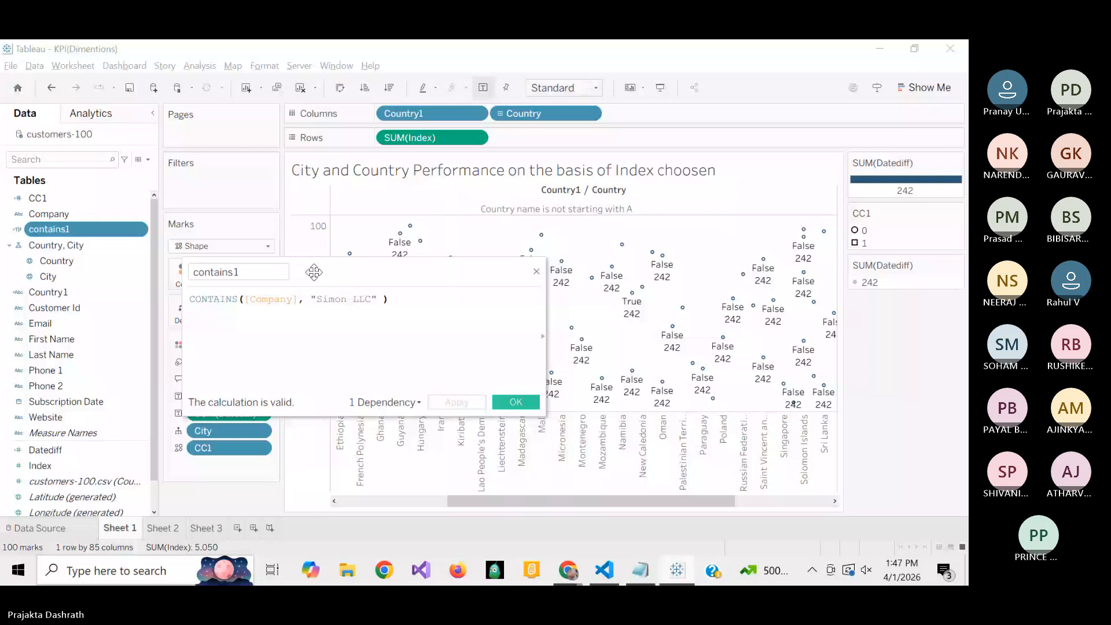
Close the contains1 formula, open the Datediff calculation and examine its 'day' date part argument.
left_click(537, 272)
right_click(140, 449)
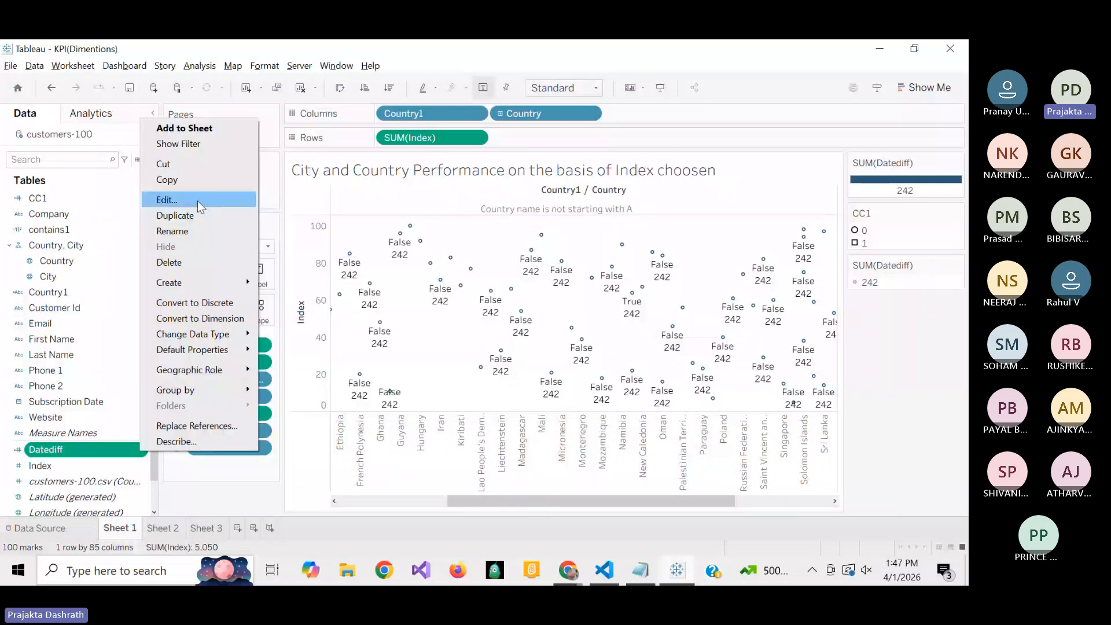
left_click(197, 200)
left_click_drag(269, 299, 252, 299)
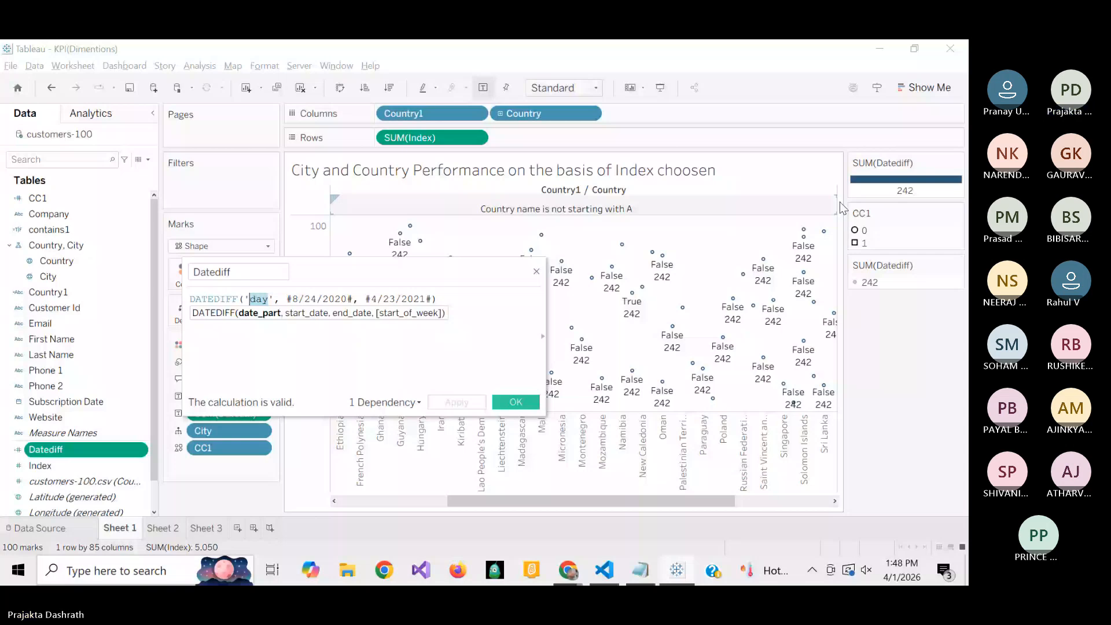
Switch to the Teams meeting window in Chrome.
mouse_move(513, 513)
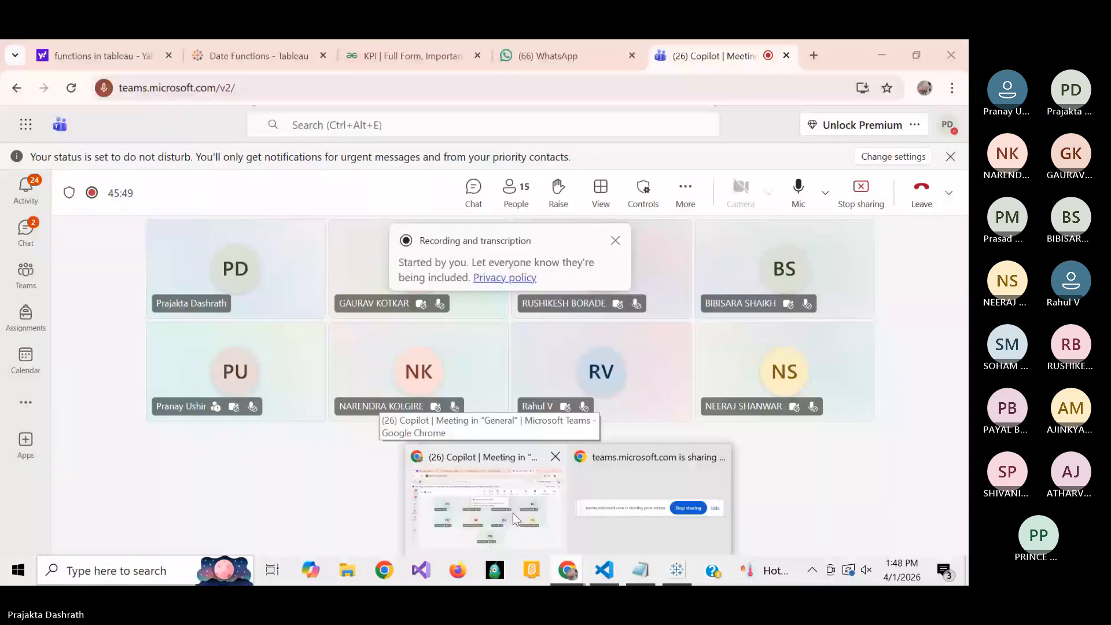
left_click(512, 513)
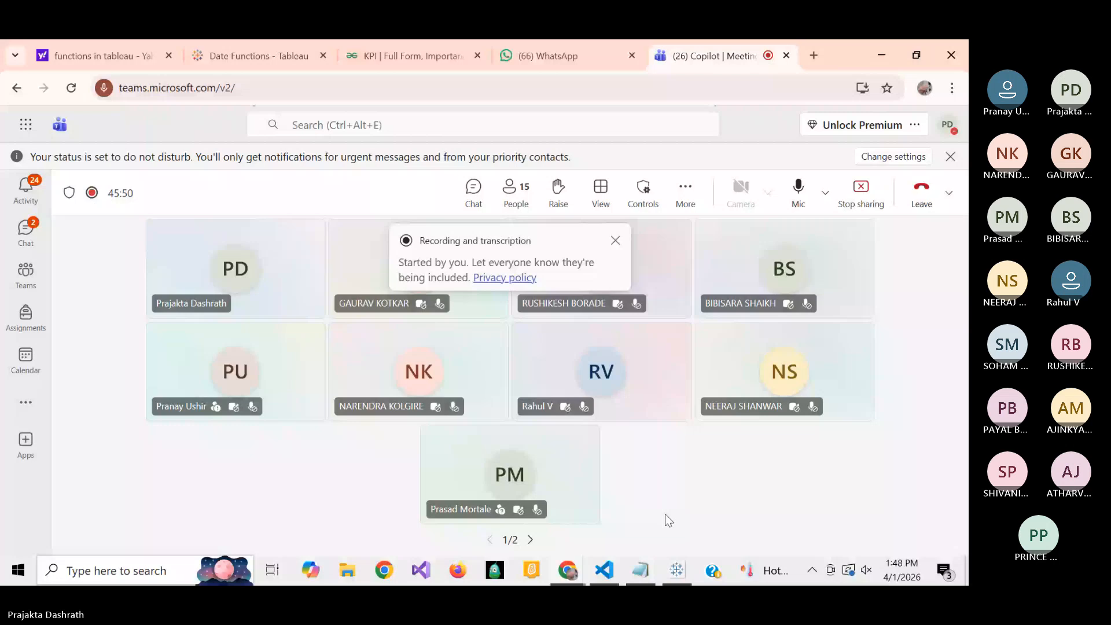
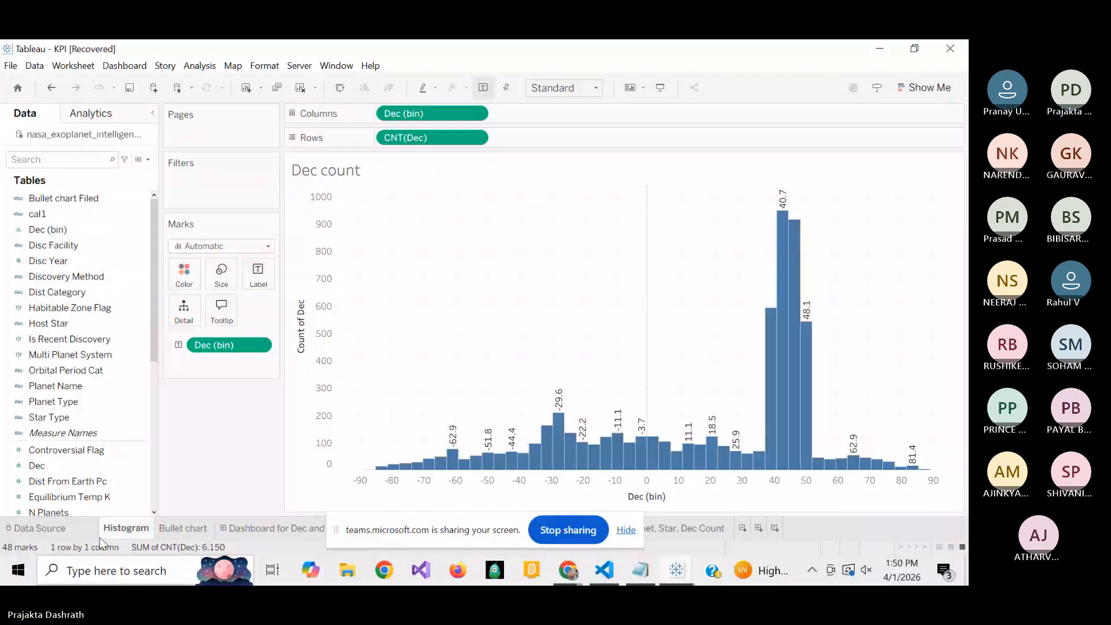
Look over the nasa_exoplanet_intelligence data source columns up to Discovery Method, then return to the Histogram sheet.
left_click(39, 528)
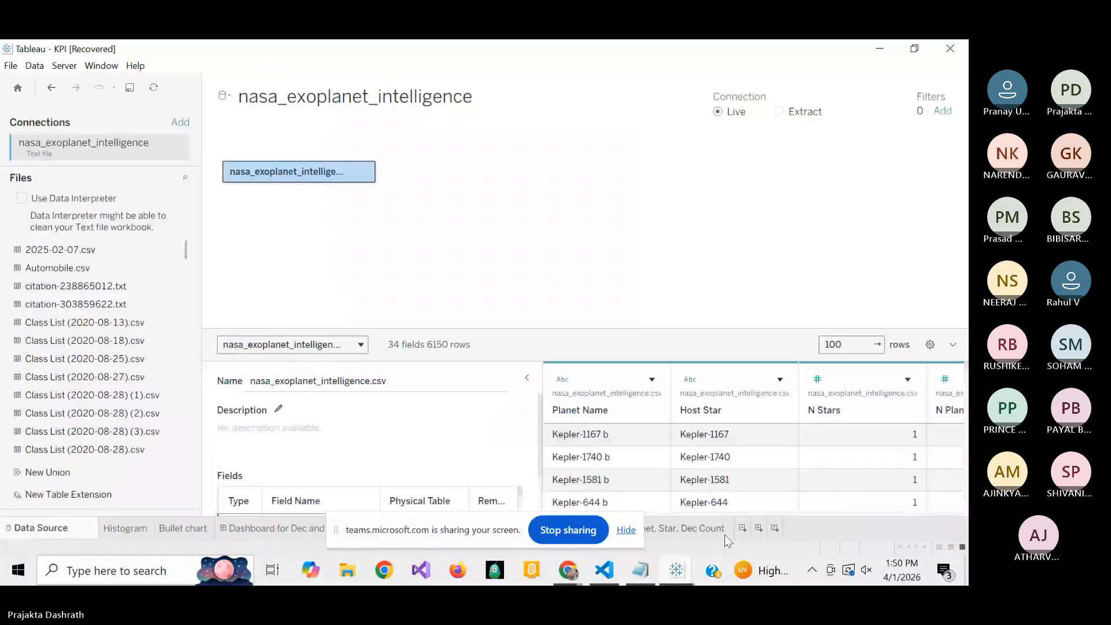
left_click(624, 530)
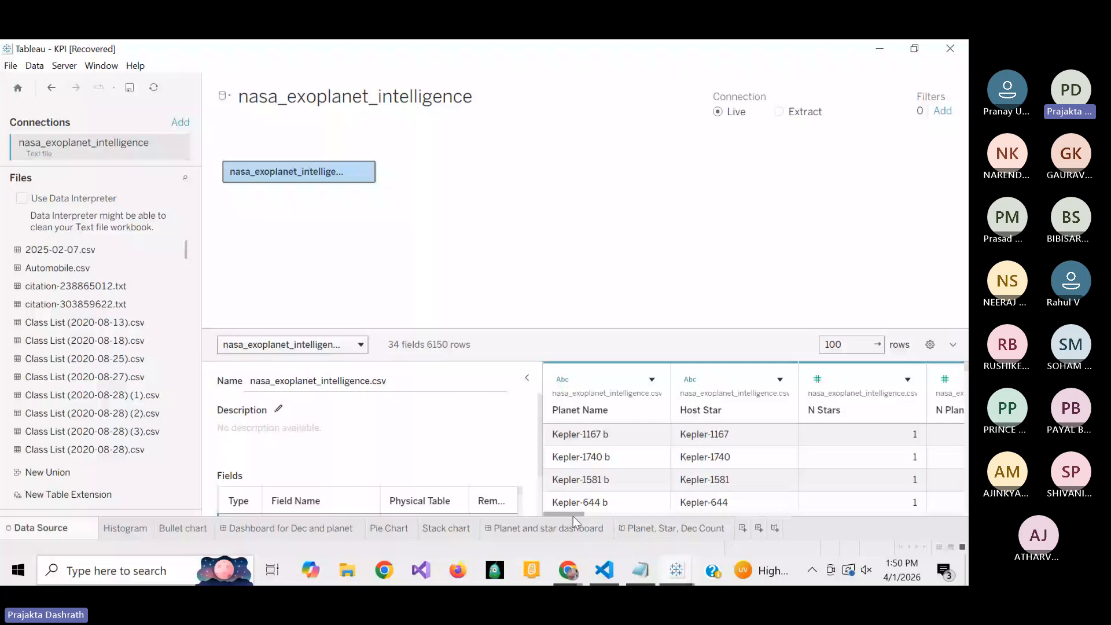
left_click_drag(573, 517, 590, 518)
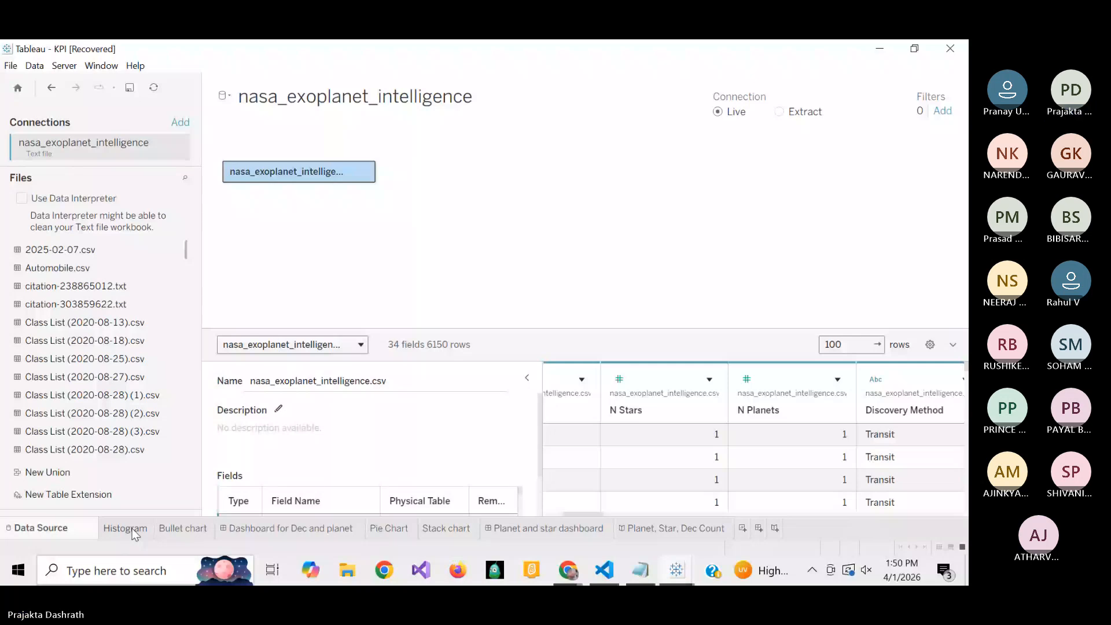
left_click(126, 529)
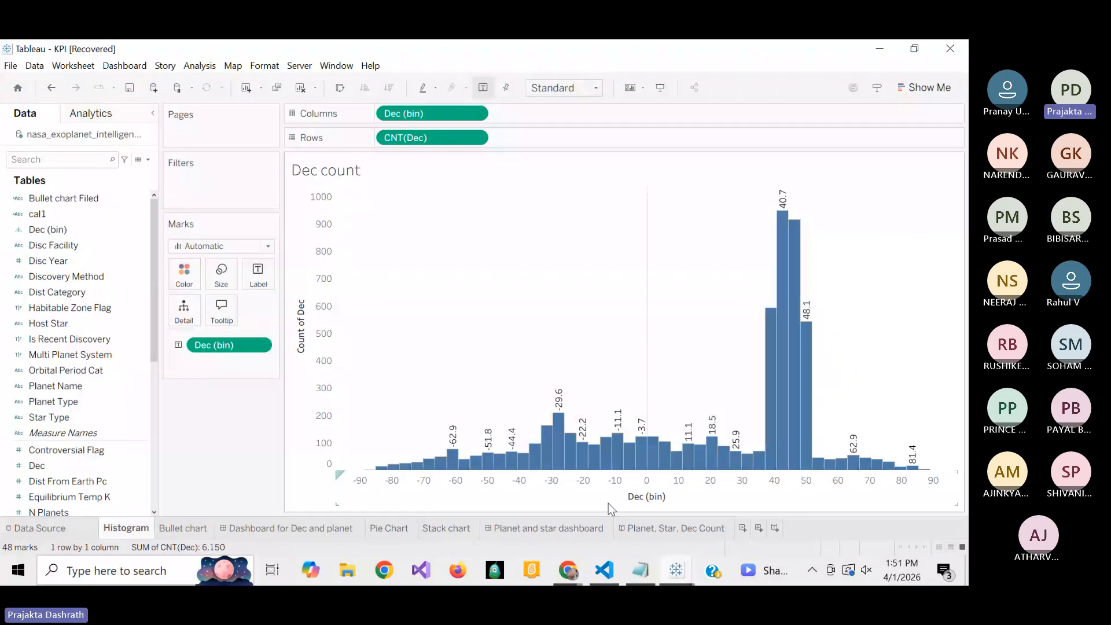
Open the Bullet chart Filed calculation from the Bullet chart sheet and examine its IF condition on N Stars and N Planets.
left_click(182, 528)
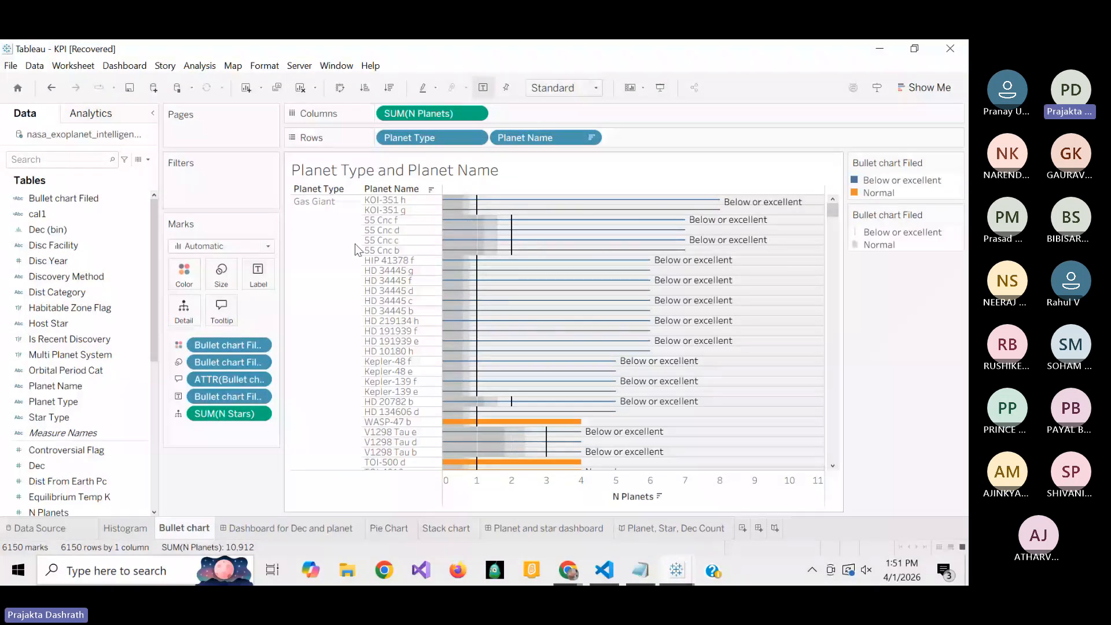
left_click(142, 198)
left_click(166, 278)
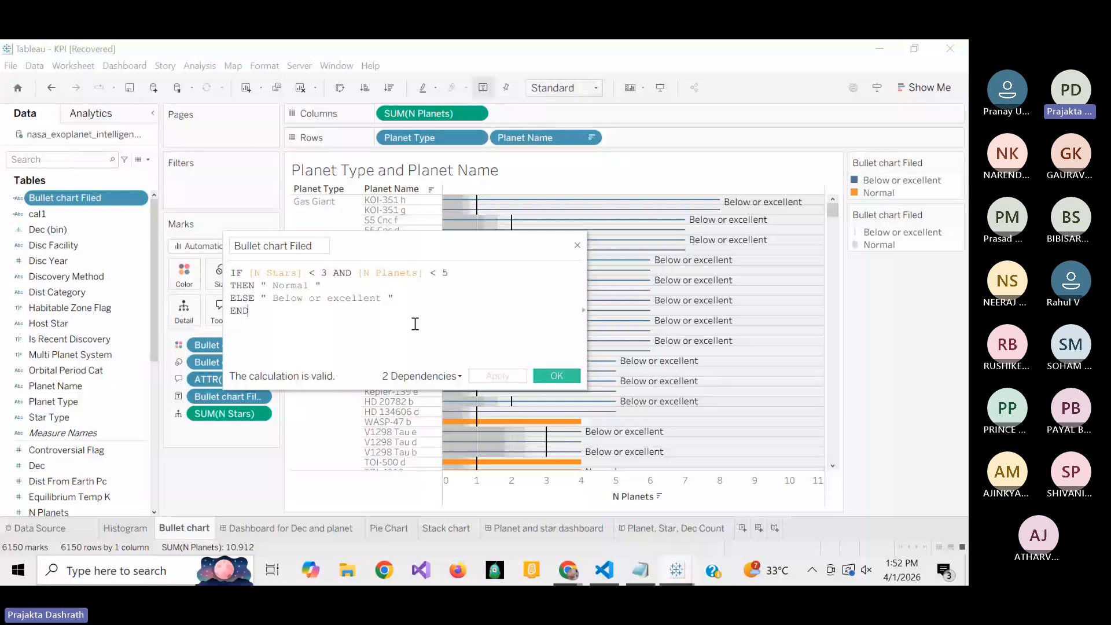
left_click_drag(423, 250, 271, 250)
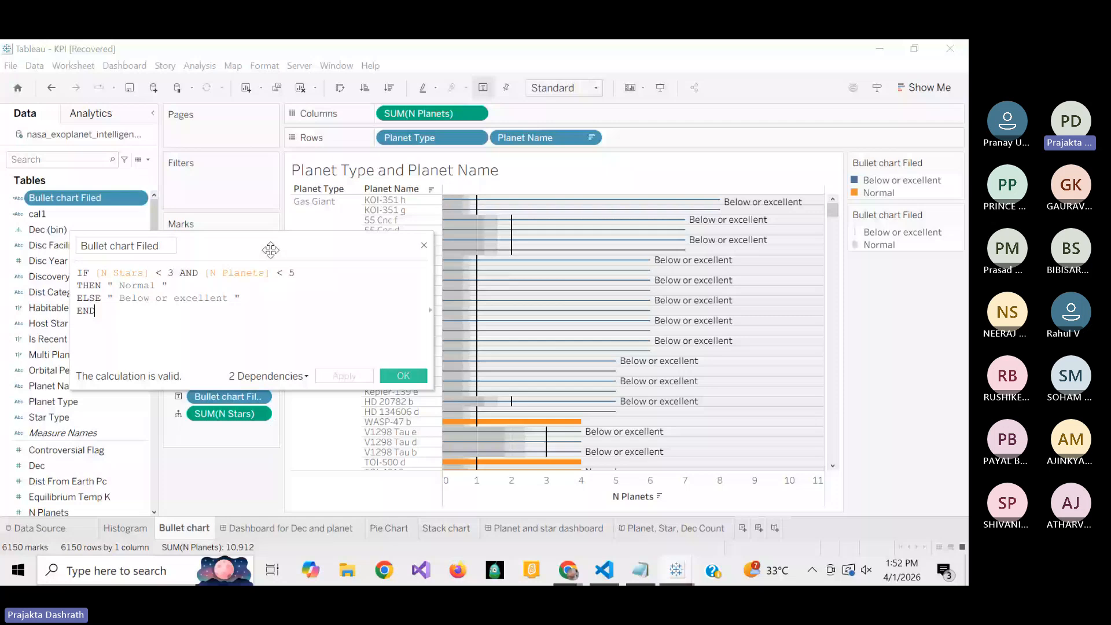
Sort the data source rows by N Stars and N Planets in descending order to compare them with the formula.
left_click(40, 528)
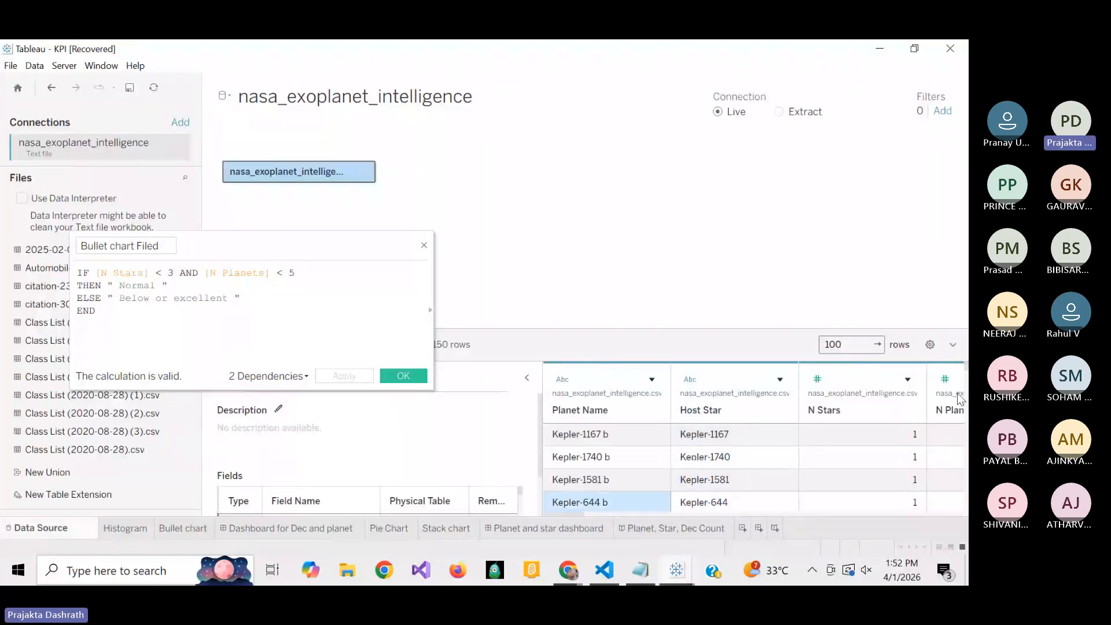
left_click(911, 410)
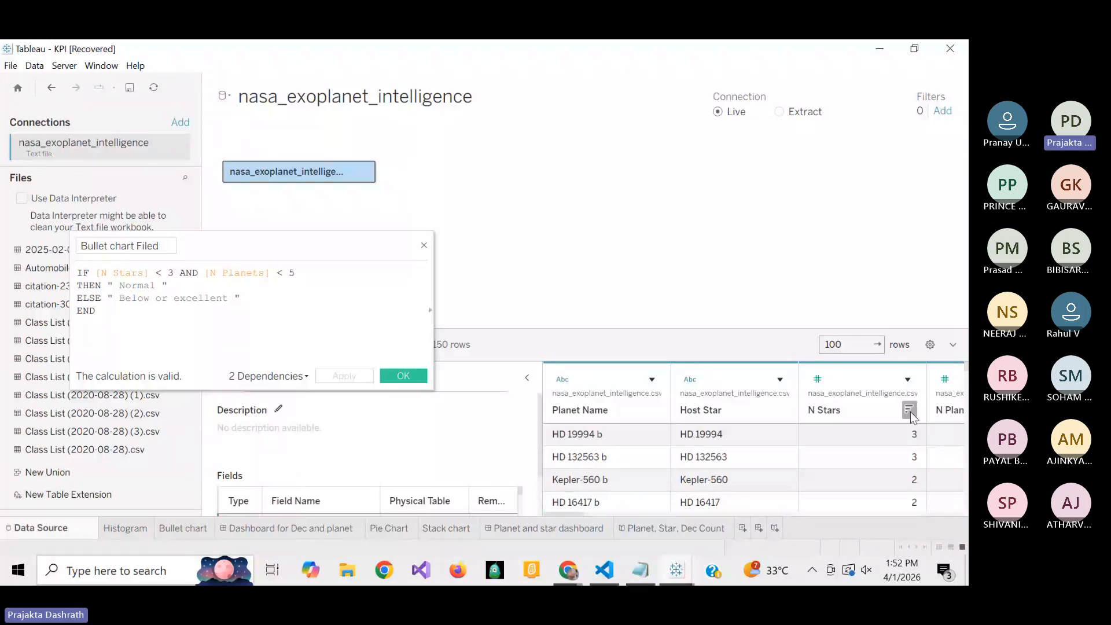
left_click_drag(564, 513, 579, 515)
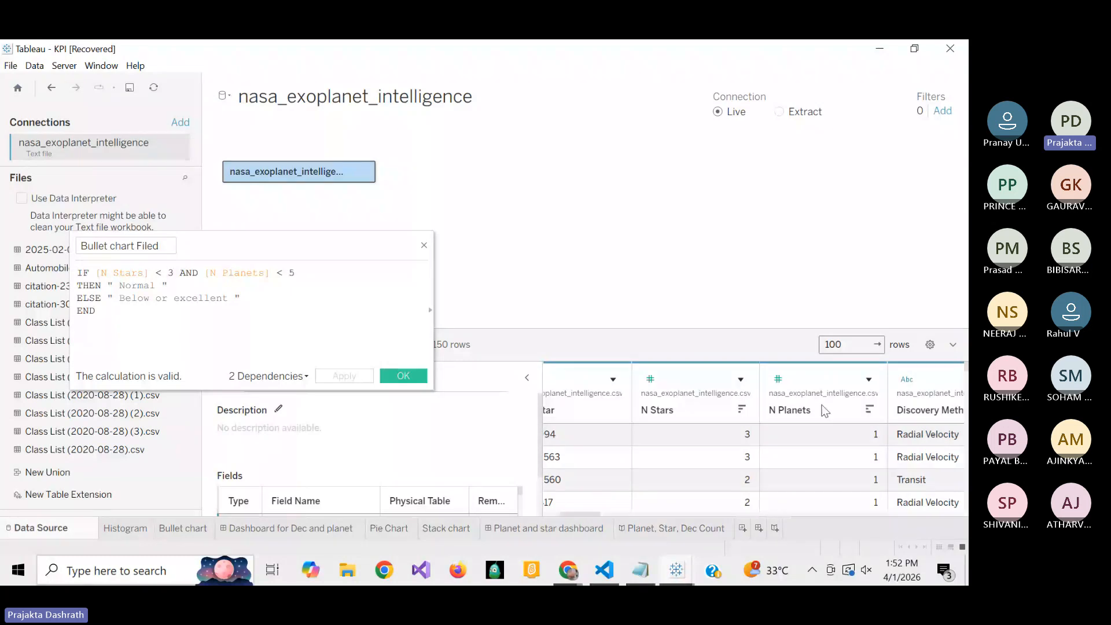
left_click(870, 410)
left_click(870, 412)
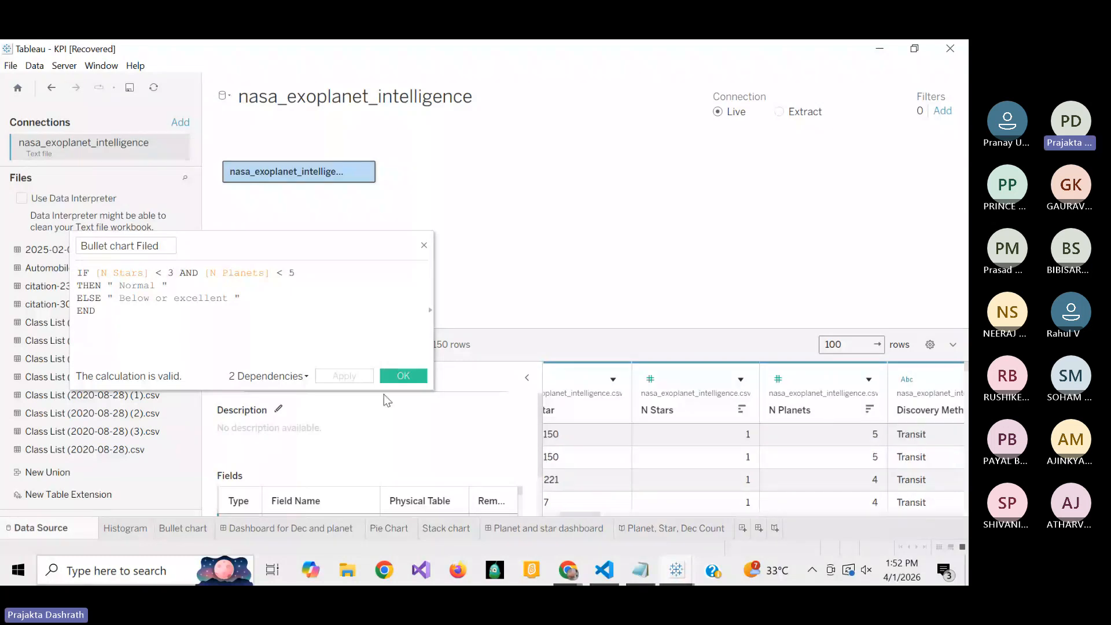
Examine the THEN "Normal" and ELSE "Below or excellent" branches of the formula and close the calculation.
left_click(178, 286)
left_click_drag(179, 284, 76, 286)
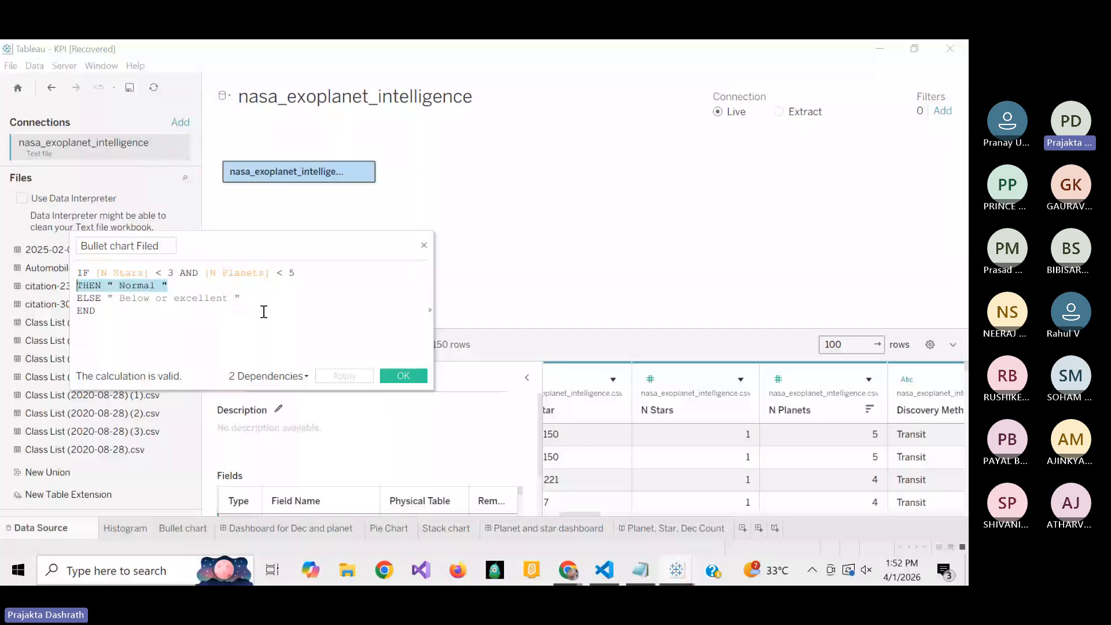
left_click_drag(259, 302, 110, 307)
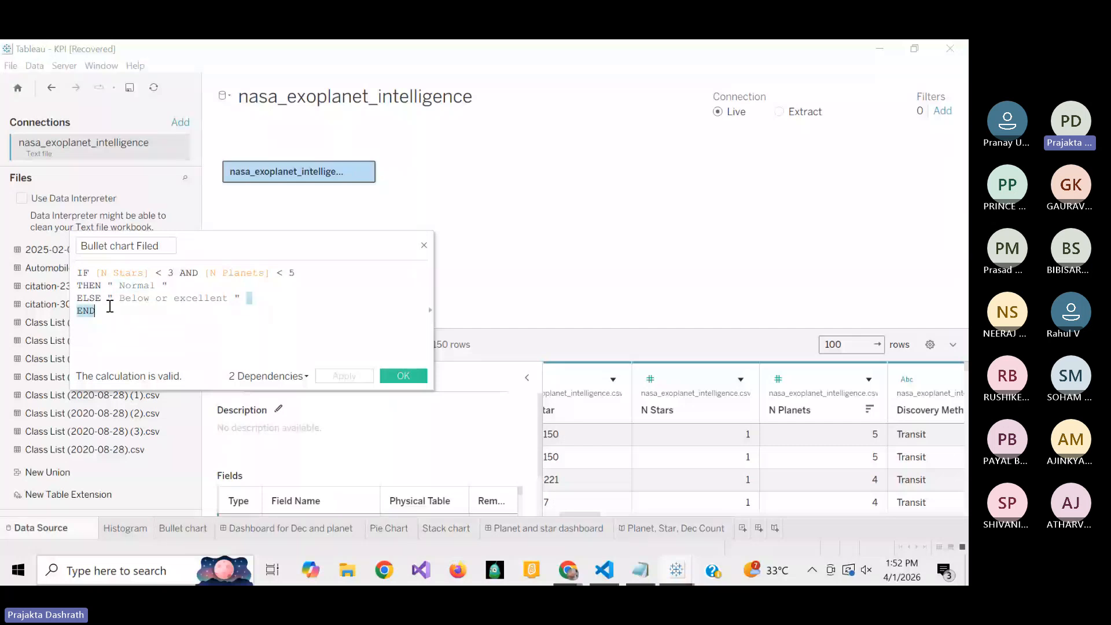
left_click(413, 379)
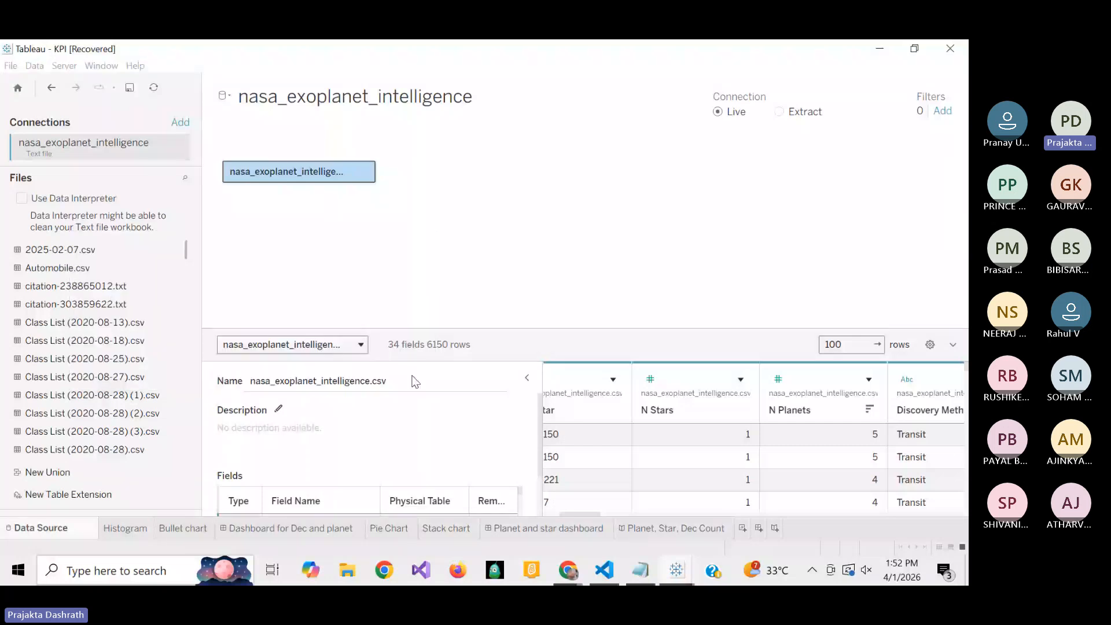
Inspect the average N Stars reference lines in the Bullet chart and view the chart in Dashboard for Dec and planet.
left_click(262, 536)
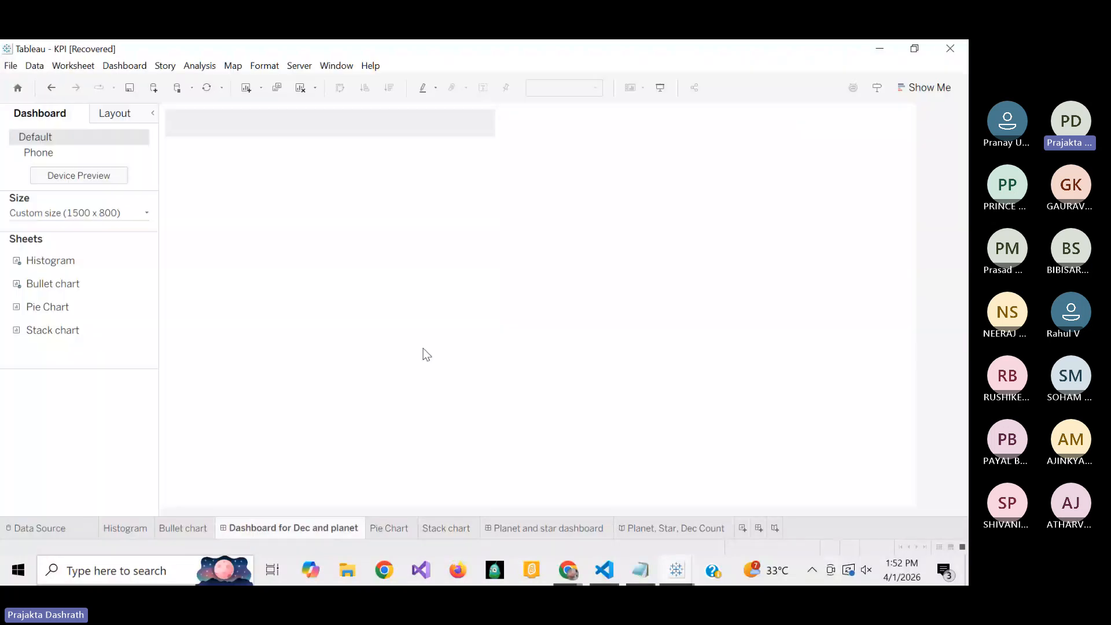
left_click(184, 528)
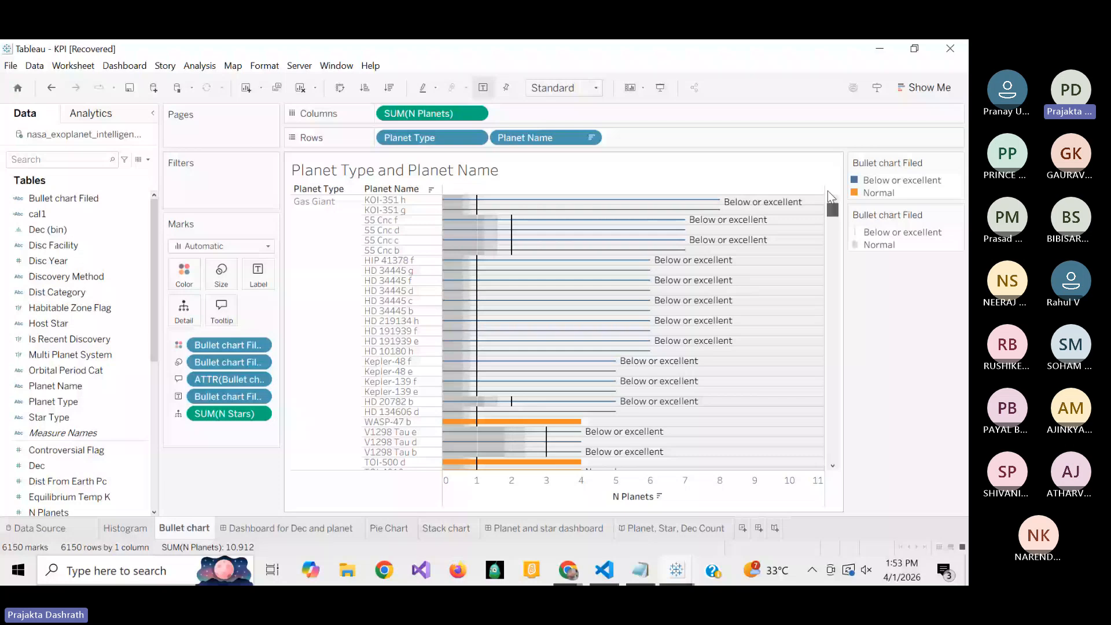
mouse_move(511, 242)
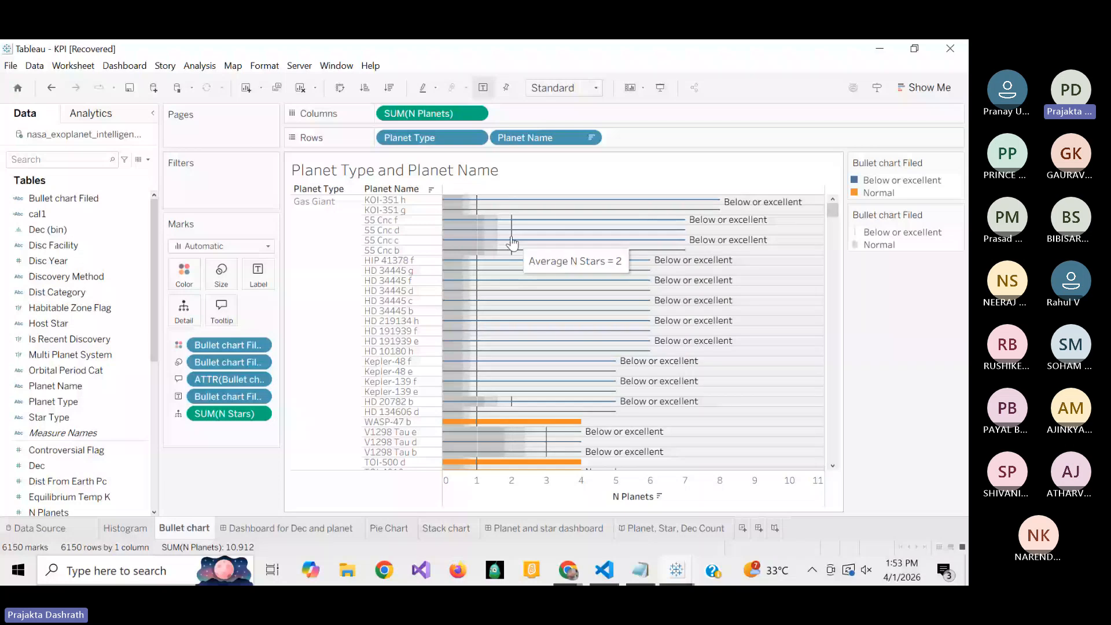
mouse_move(478, 269)
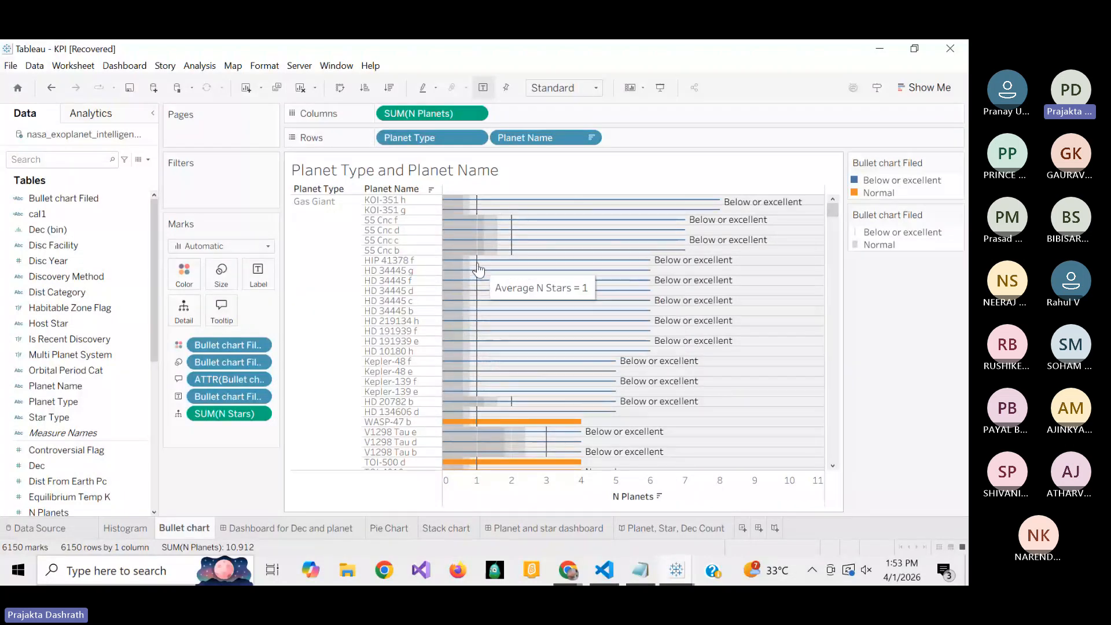
mouse_move(512, 403)
mouse_move(551, 455)
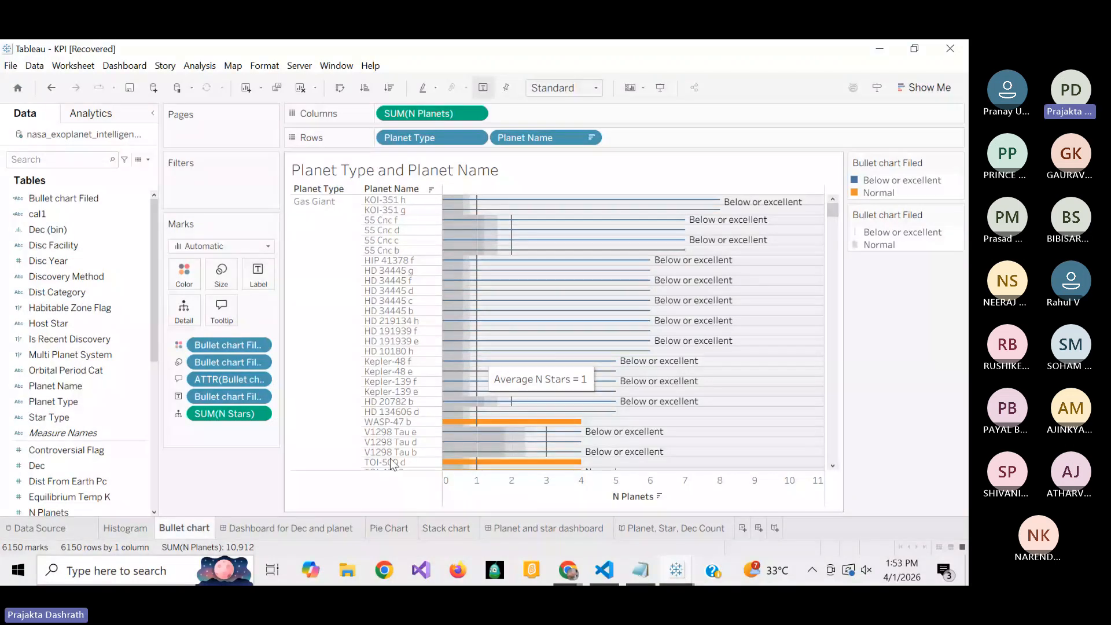
left_click(287, 527)
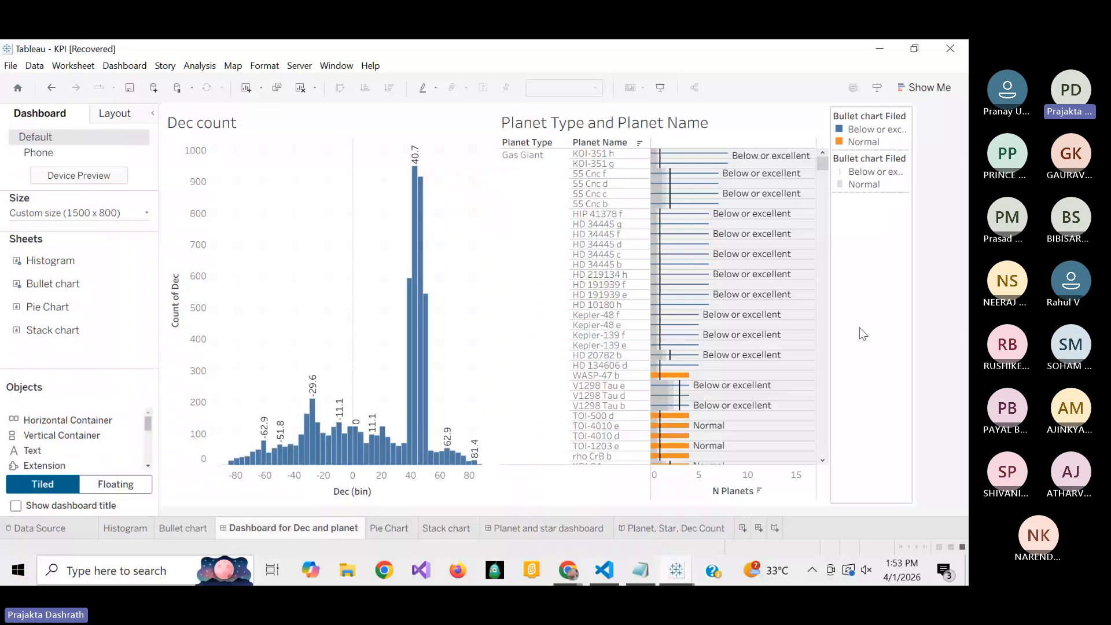
Reopen the Bullet chart Filed calculation beside the bullet chart, review its formula and close it unchanged.
left_click(184, 528)
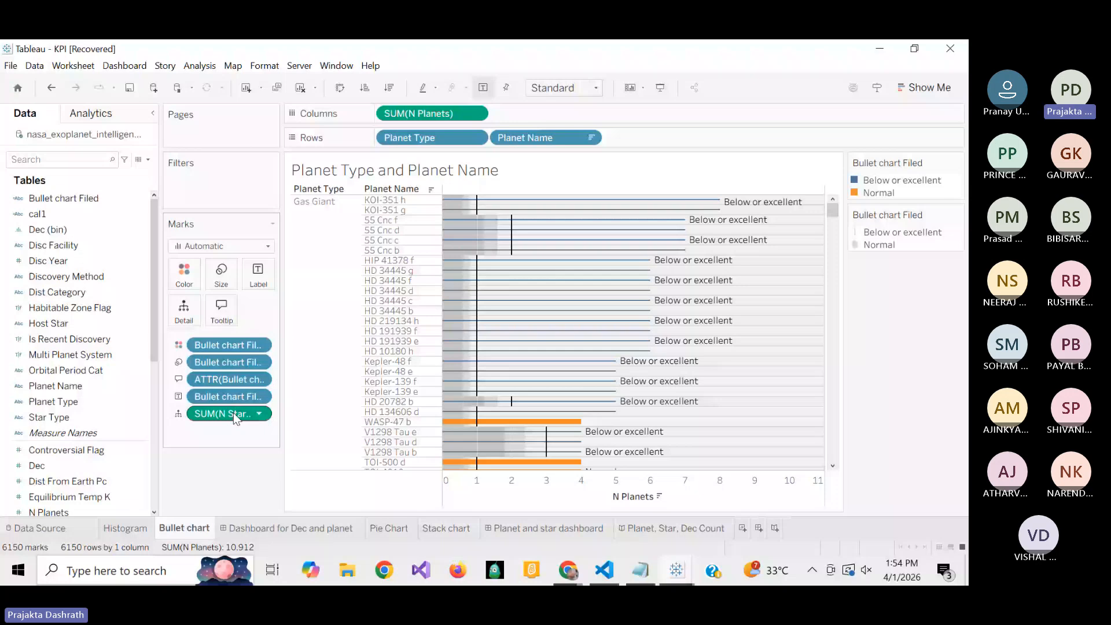
left_click(137, 198)
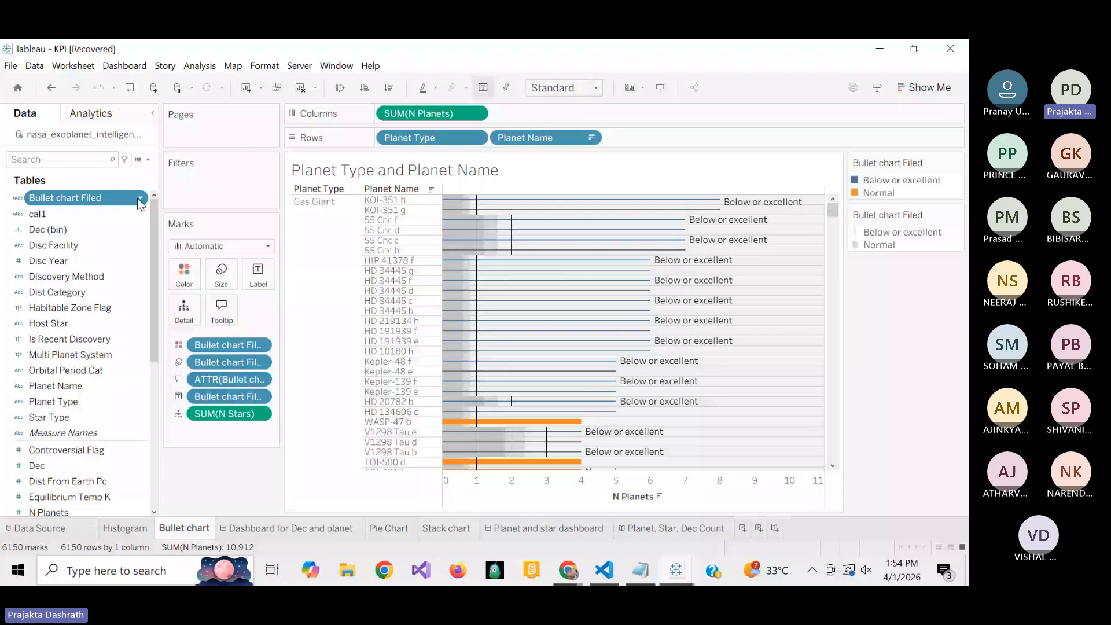
left_click(245, 244)
left_click_drag(245, 244, 491, 319)
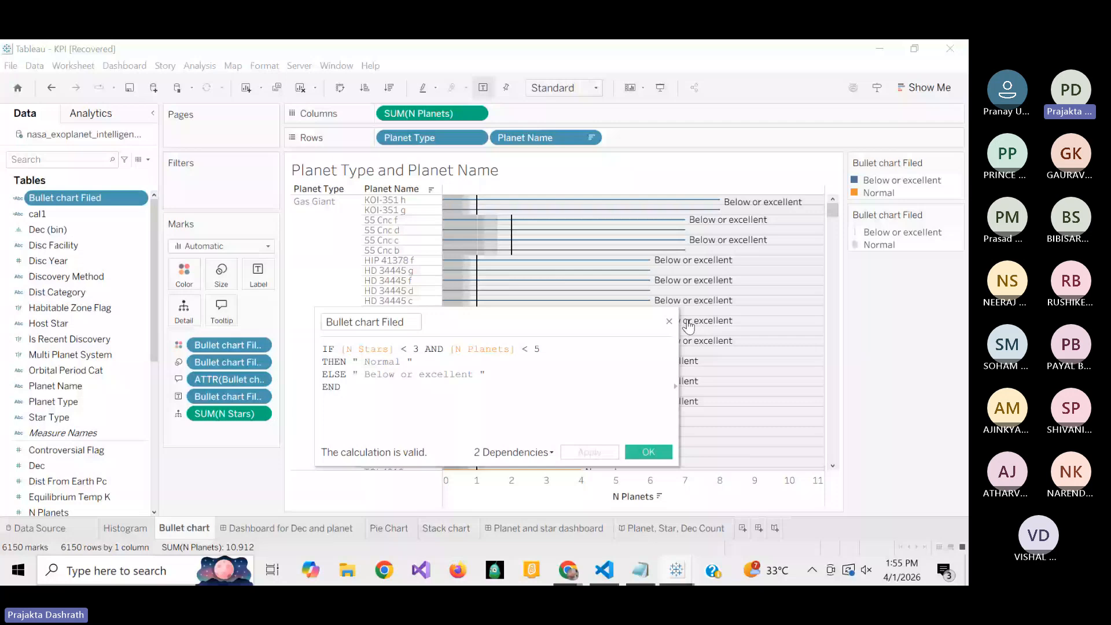
left_click(669, 322)
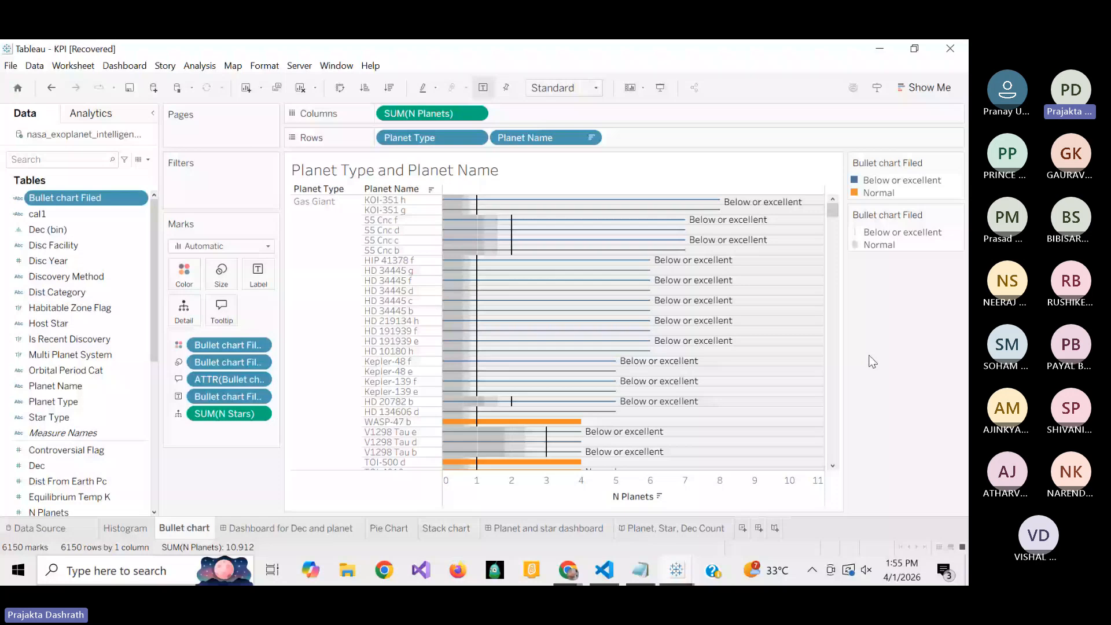
Review Dashboard for Dec and planet, then inspect the Unknown slice's details in the orbital period pie chart.
left_click(296, 529)
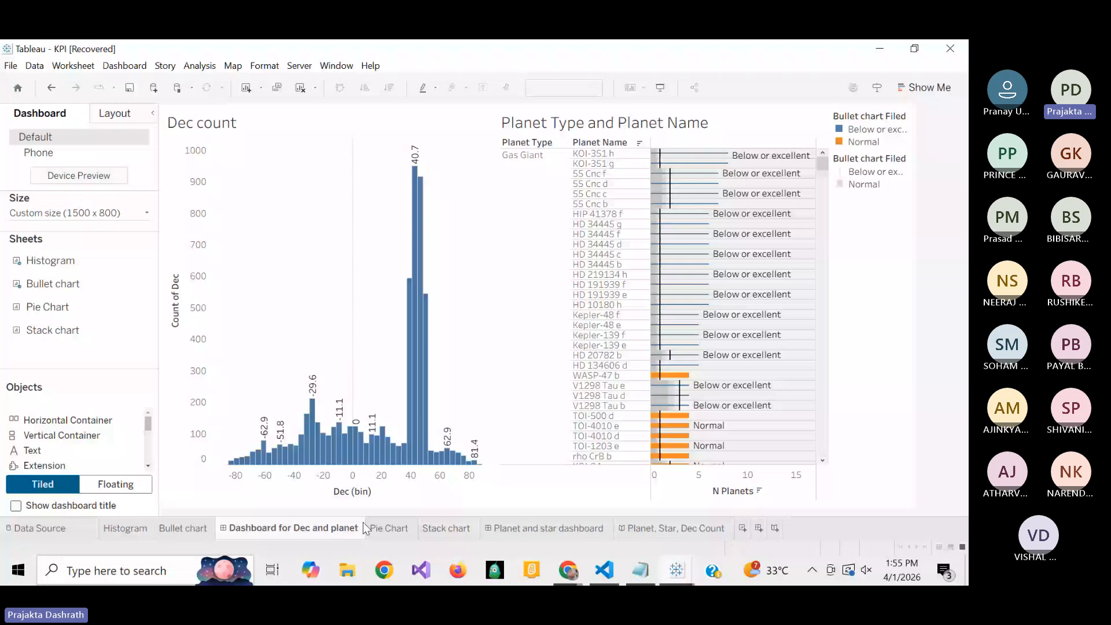
left_click(397, 533)
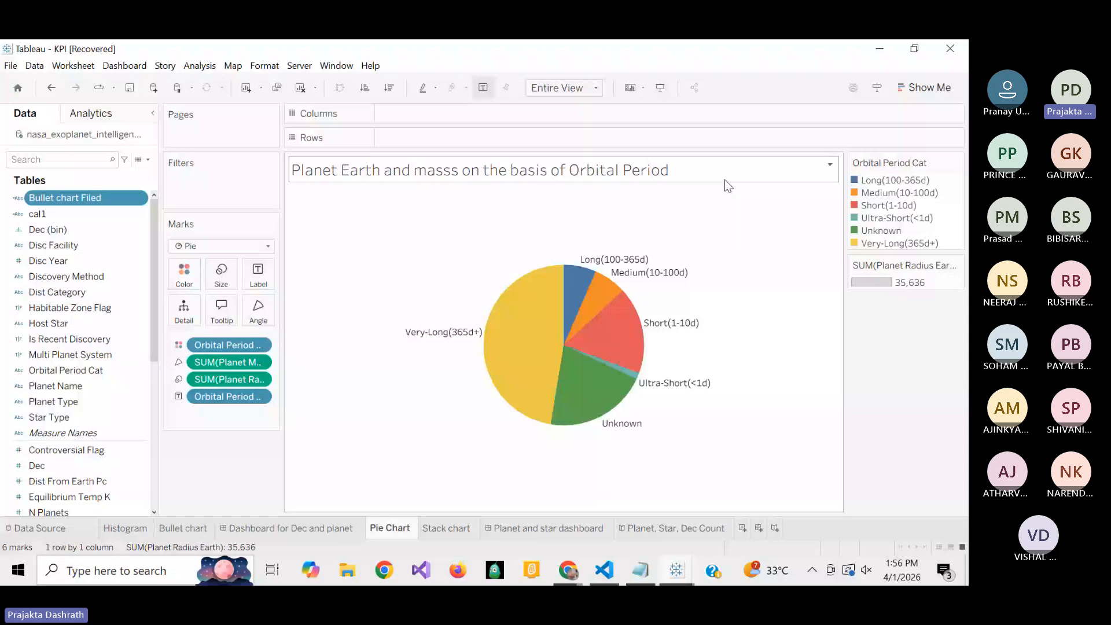
mouse_move(582, 379)
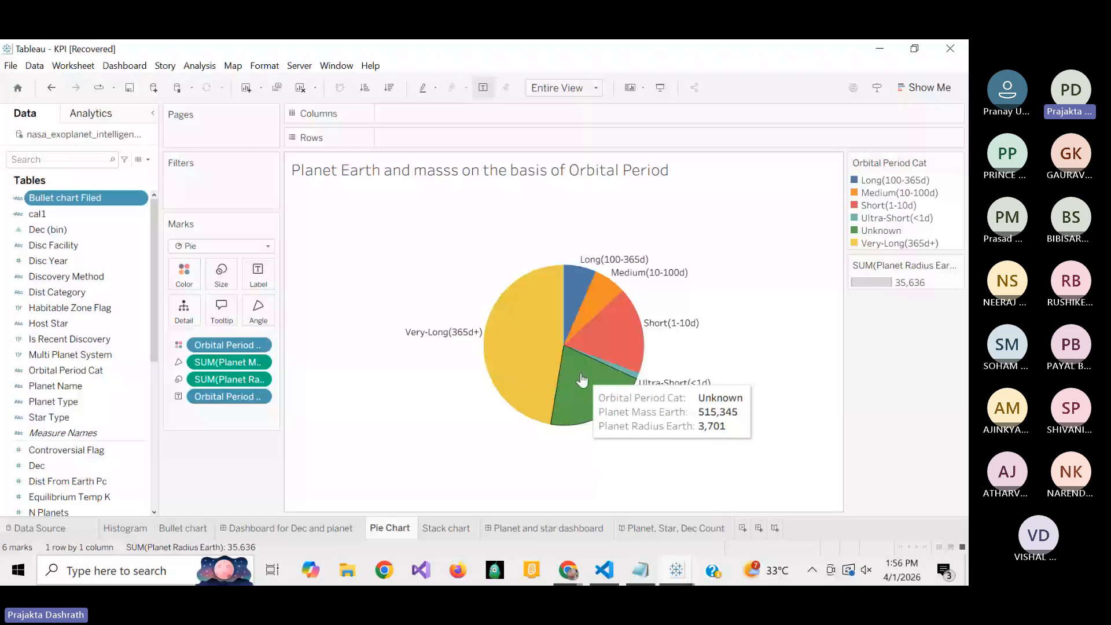
Examine the Stack chart sheet and inspect the star measures of its G-type and M-type segments.
left_click(446, 528)
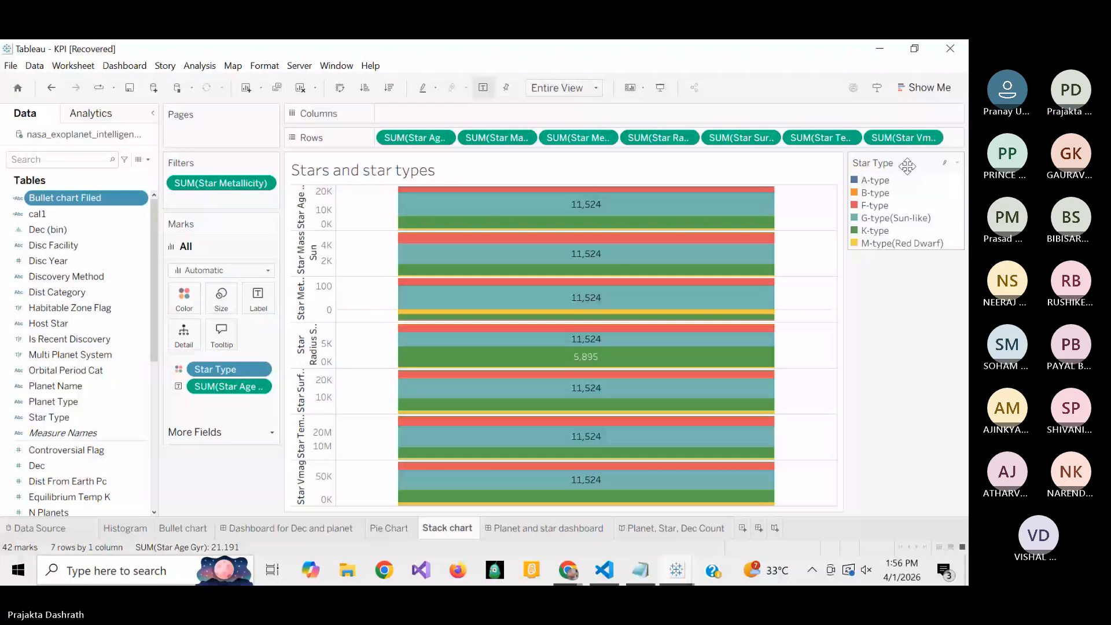
mouse_move(762, 234)
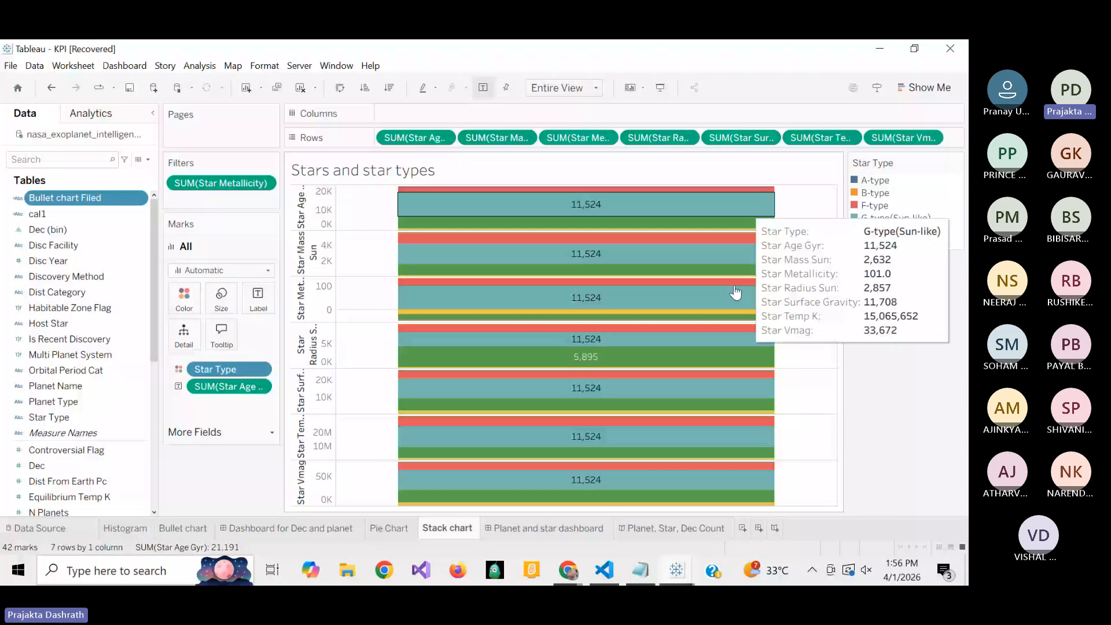
mouse_move(735, 329)
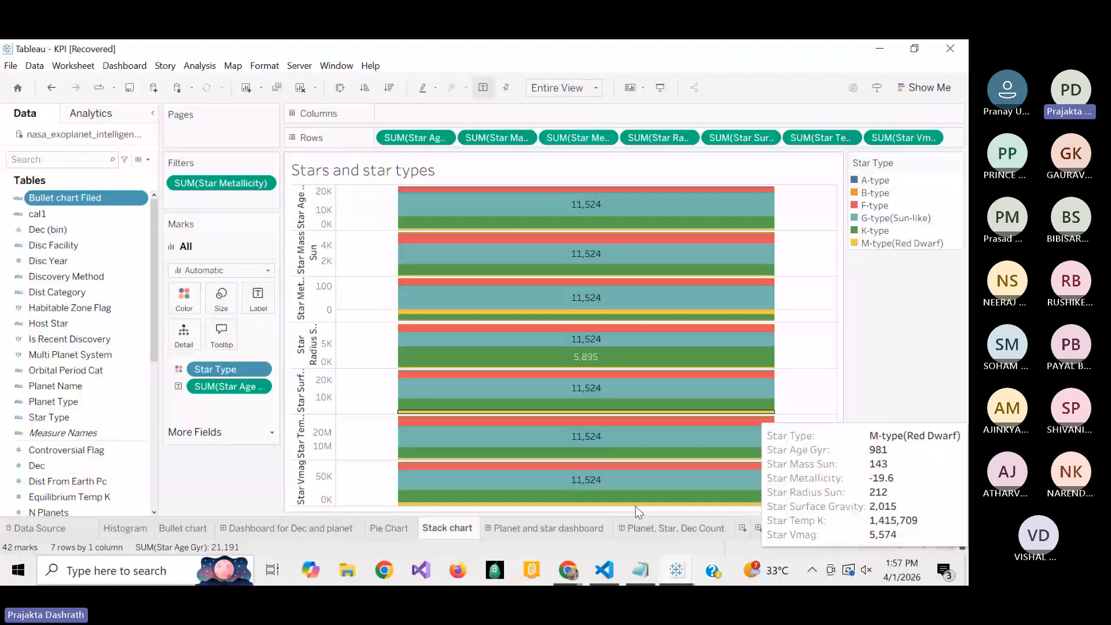
Review the Planet and star dashboard and the Planet, Star, Dec Count story.
left_click(564, 528)
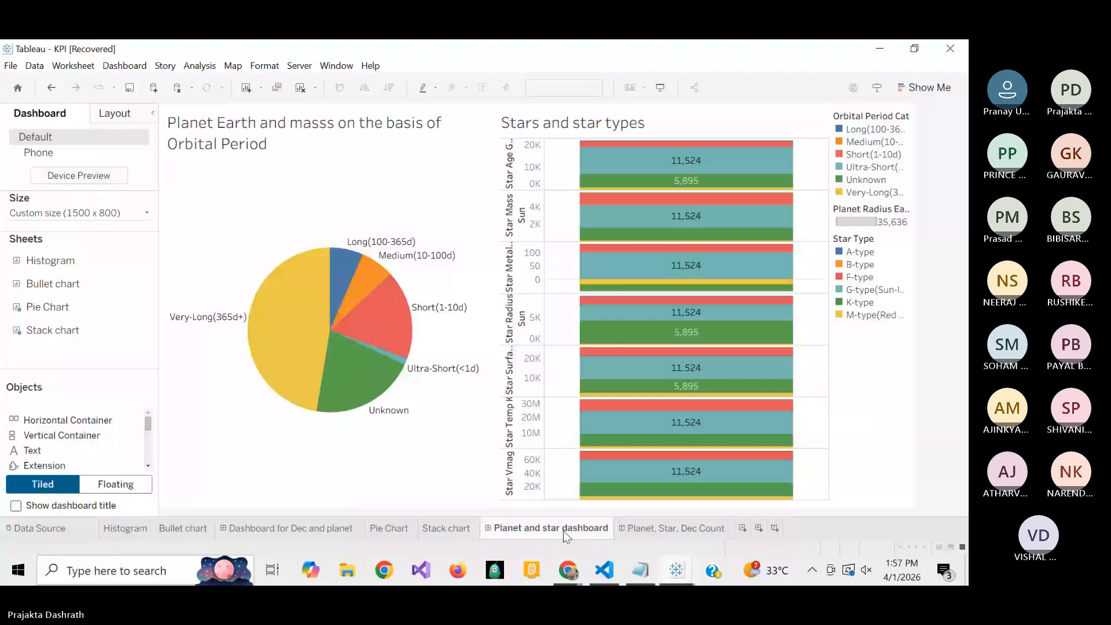
left_click(648, 528)
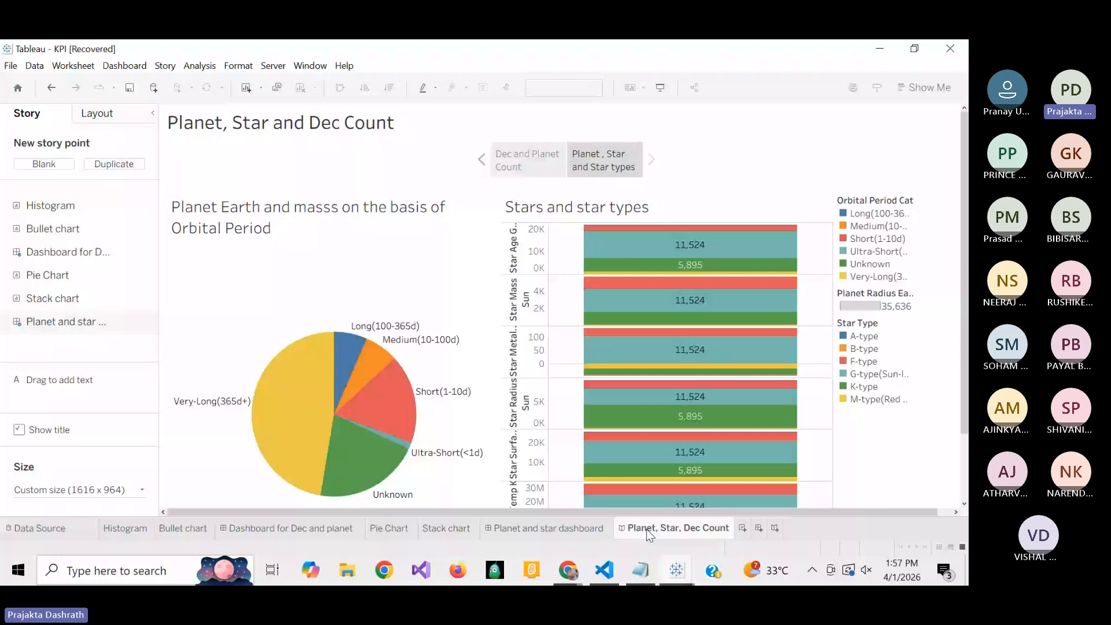
Go to the Dec and Planet Count story point and review its histogram and bullet chart down to the axes.
left_click(540, 166)
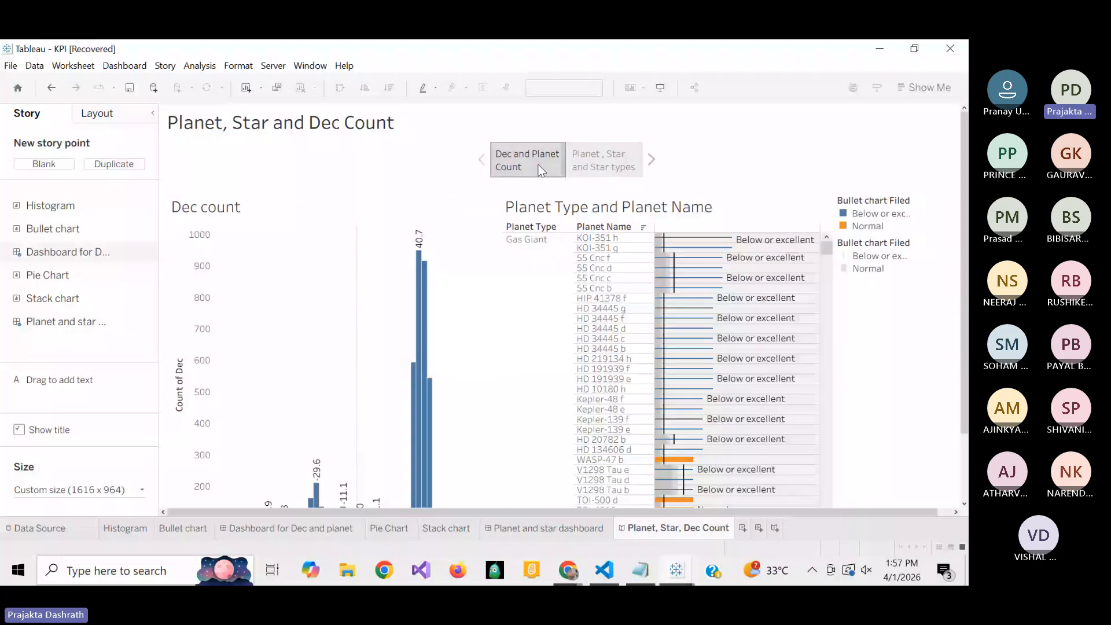
mouse_move(965, 224)
left_mouse_down()
mouse_move(967, 289)
mouse_move(968, 229)
left_mouse_up()
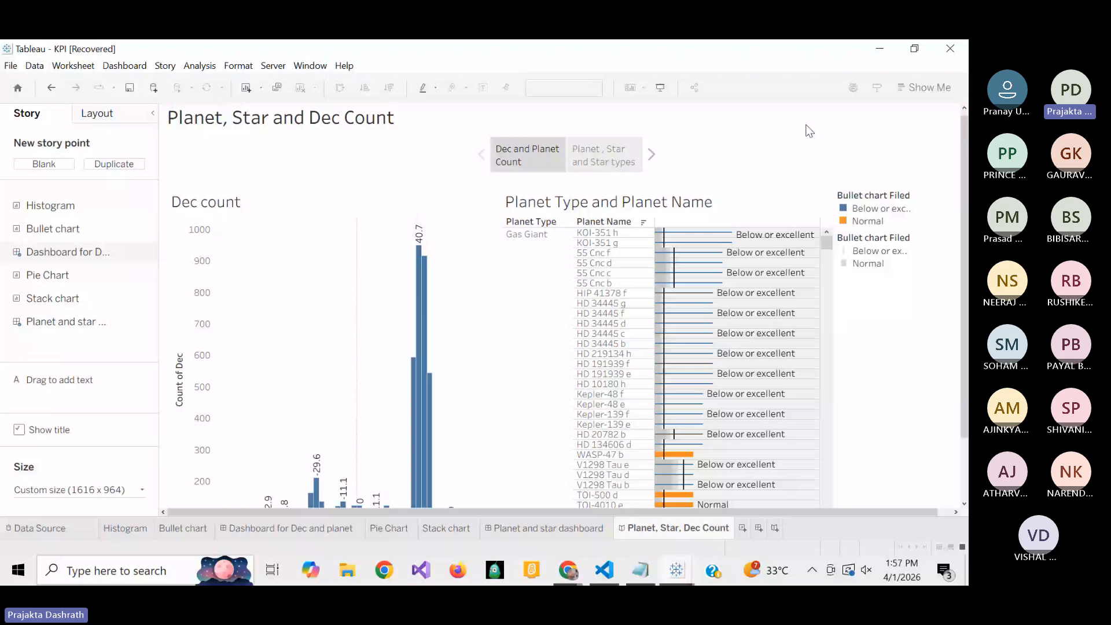
scroll(958, 222, "down", 3)
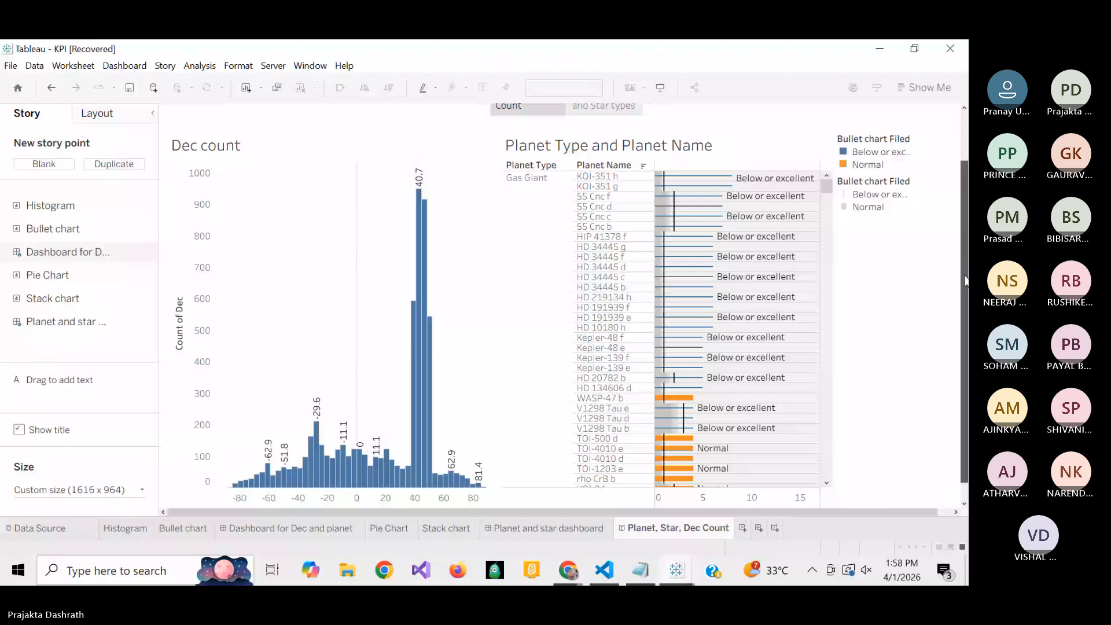
Show the Planet, Star and Star types story point and inspect the G-type, K-type and M-type segments of the stacked chart.
left_click(599, 166)
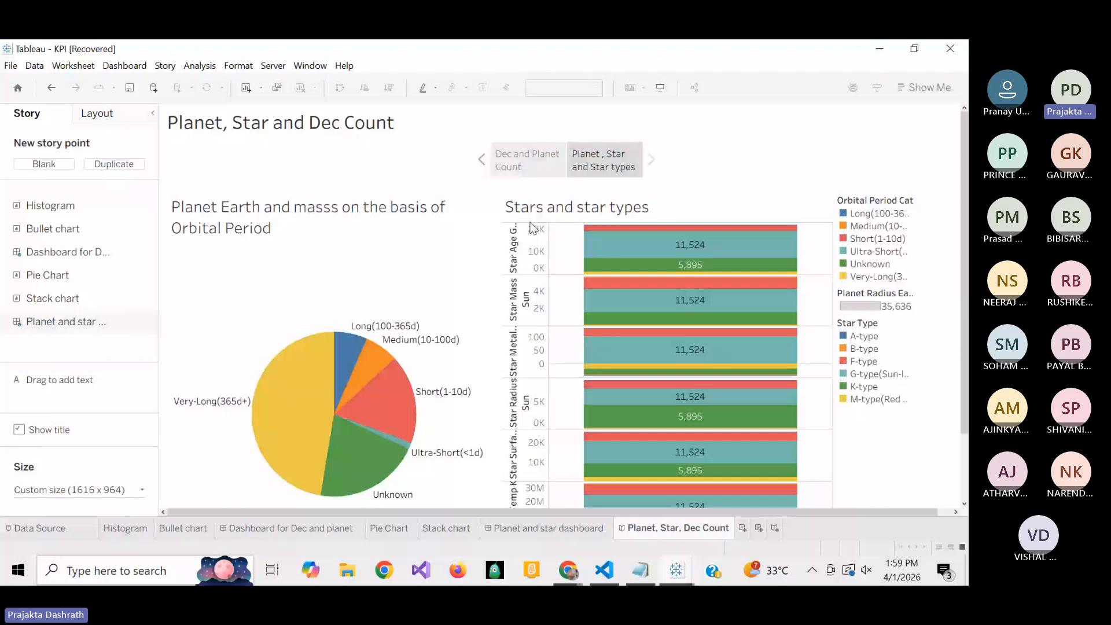
mouse_move(297, 396)
mouse_move(697, 250)
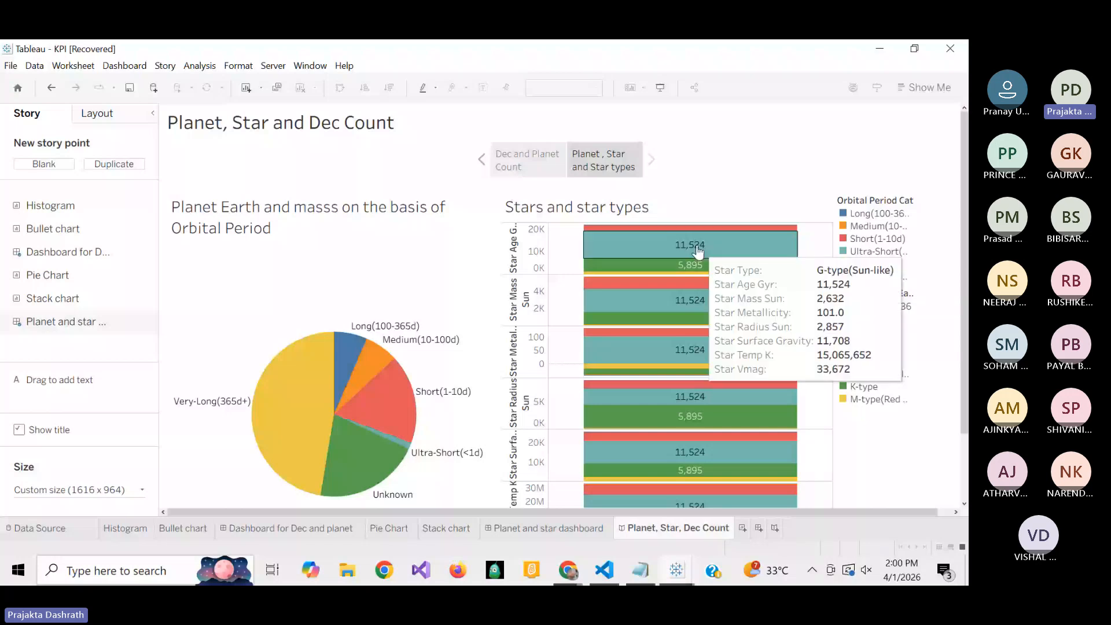
mouse_move(697, 275)
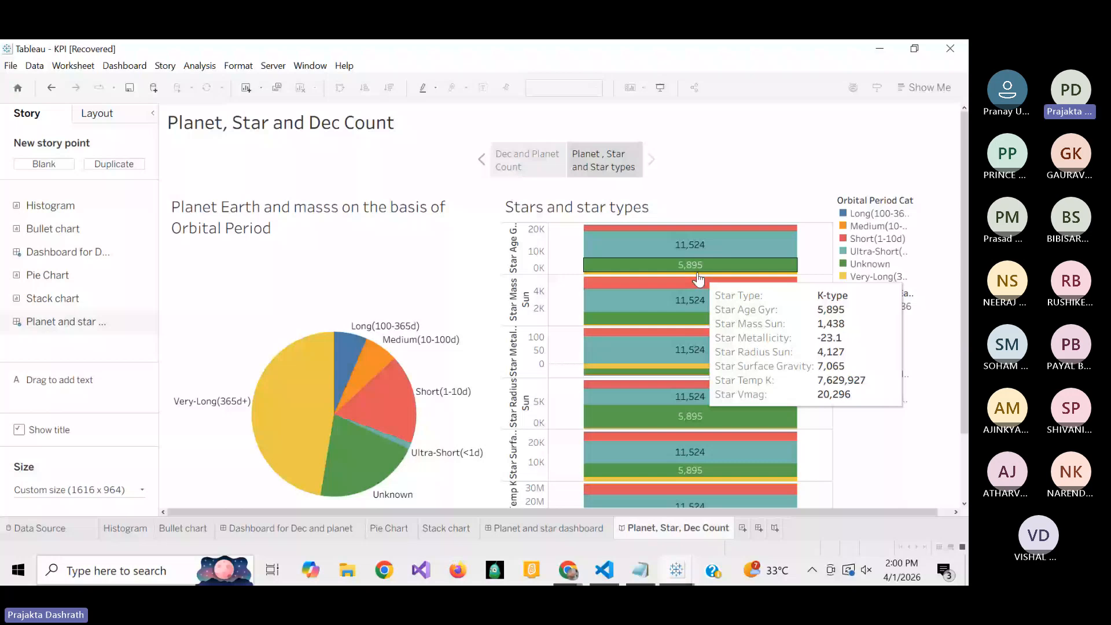
mouse_move(694, 383)
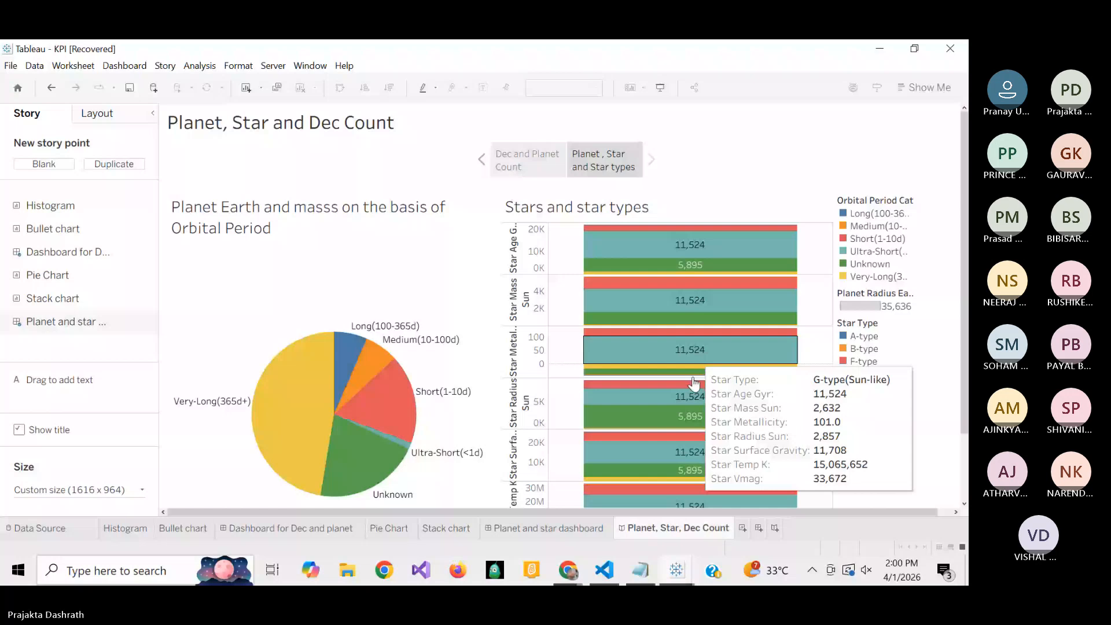
scroll(727, 507, "down", 3)
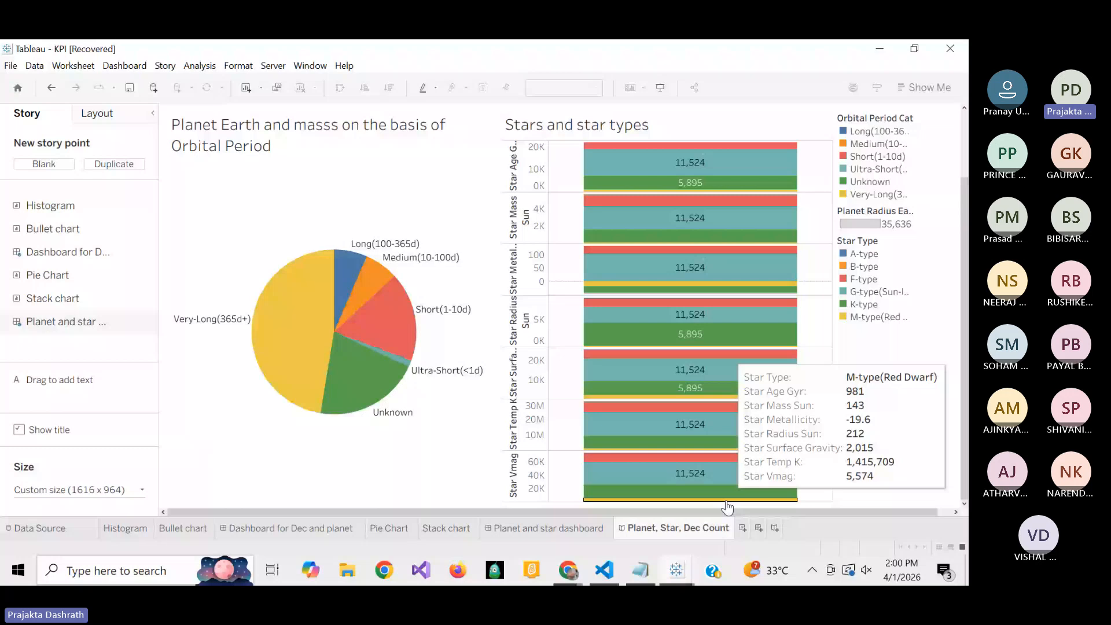
Switch to the KPI(Dimentions) workbook and review the date part and date arguments in the open Datediff calculation.
key("alt+Tab")
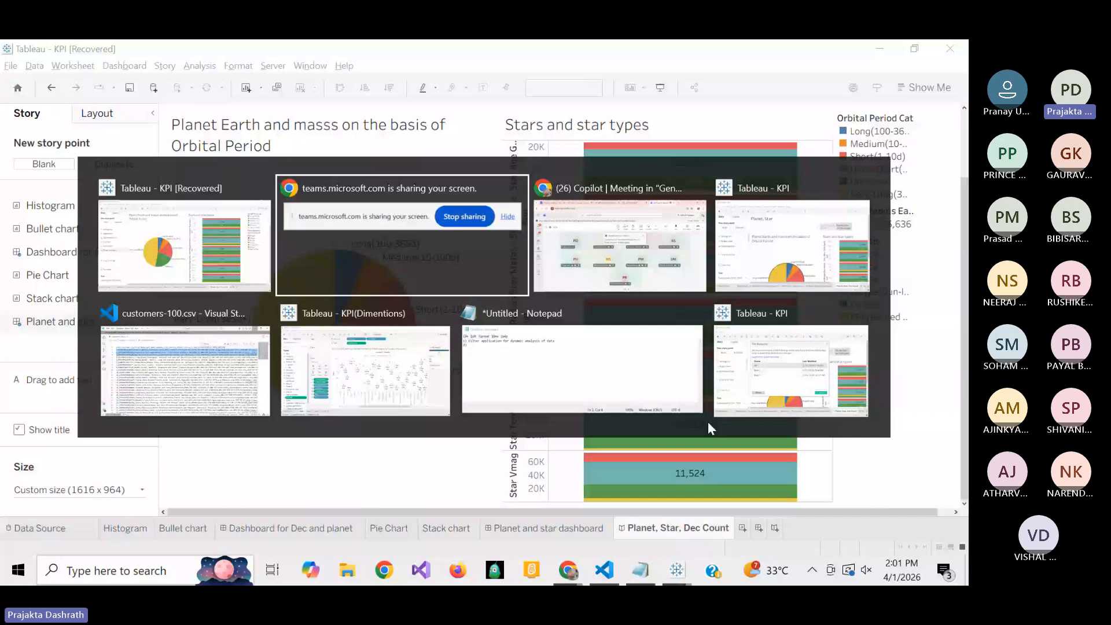
key("alt+Tab")
key("alt+Tab")
key("alt+Tab")
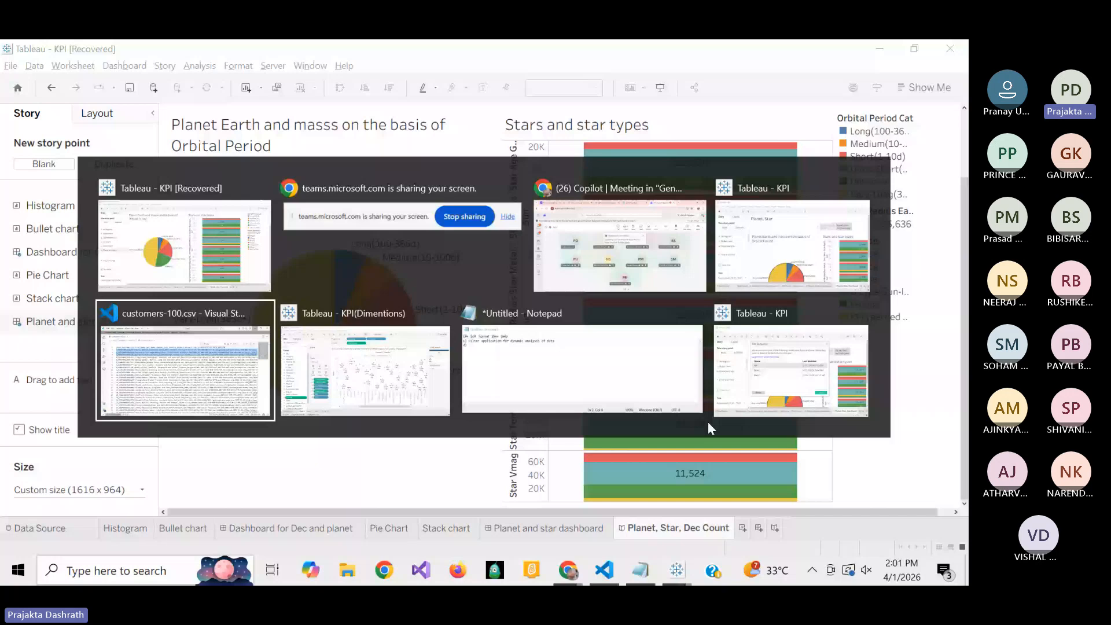
key("alt+Tab")
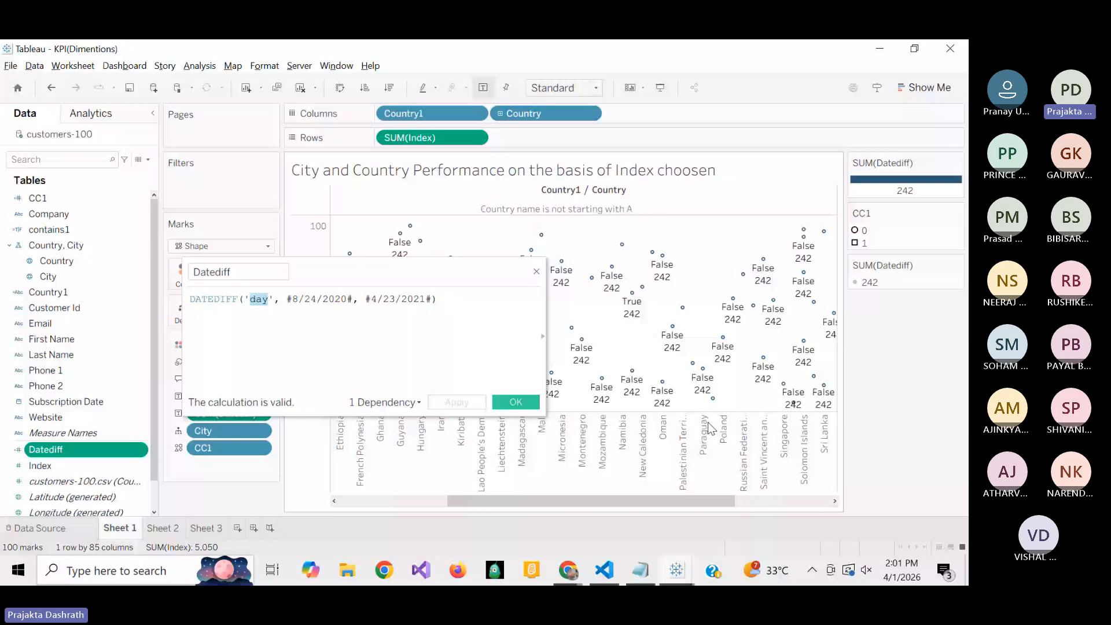
left_click_drag(456, 274, 235, 438)
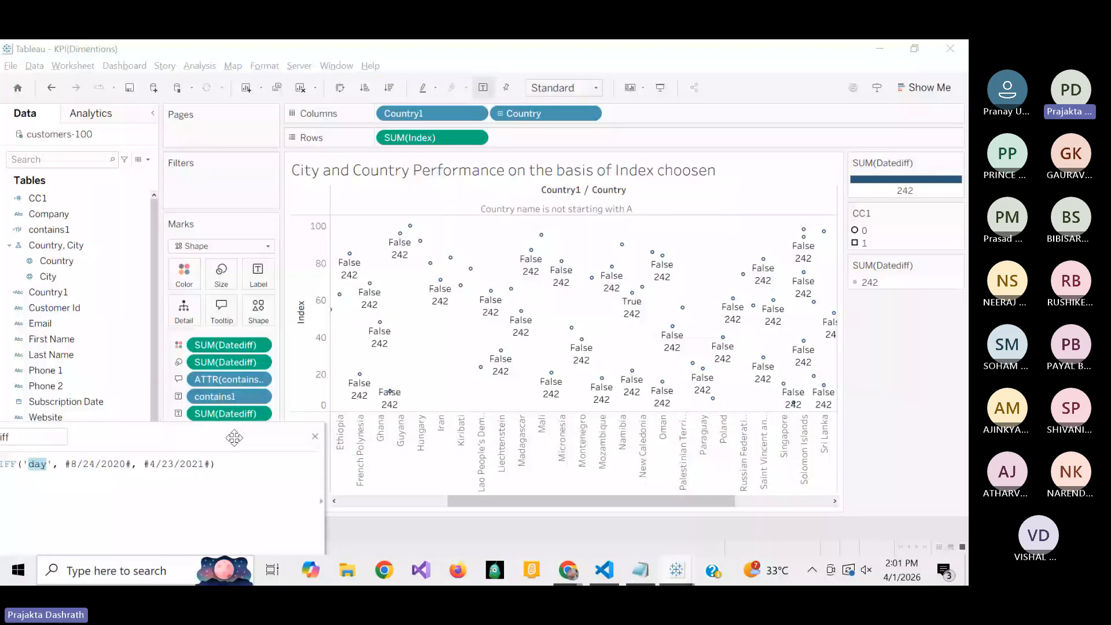
left_click_drag(234, 438, 288, 349)
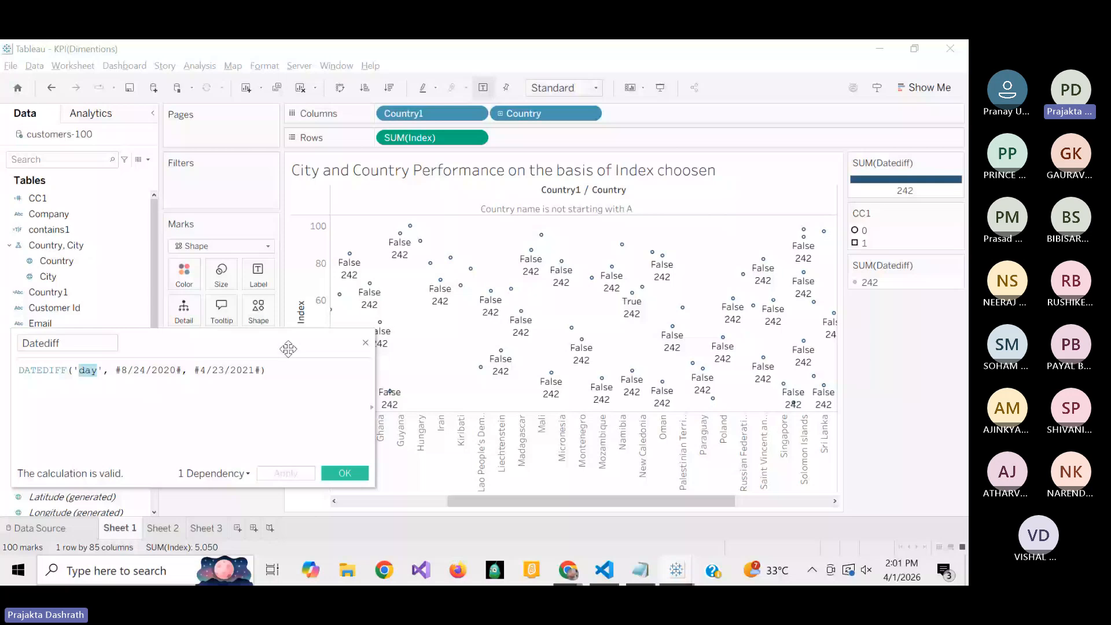
left_click_drag(152, 369, 258, 367)
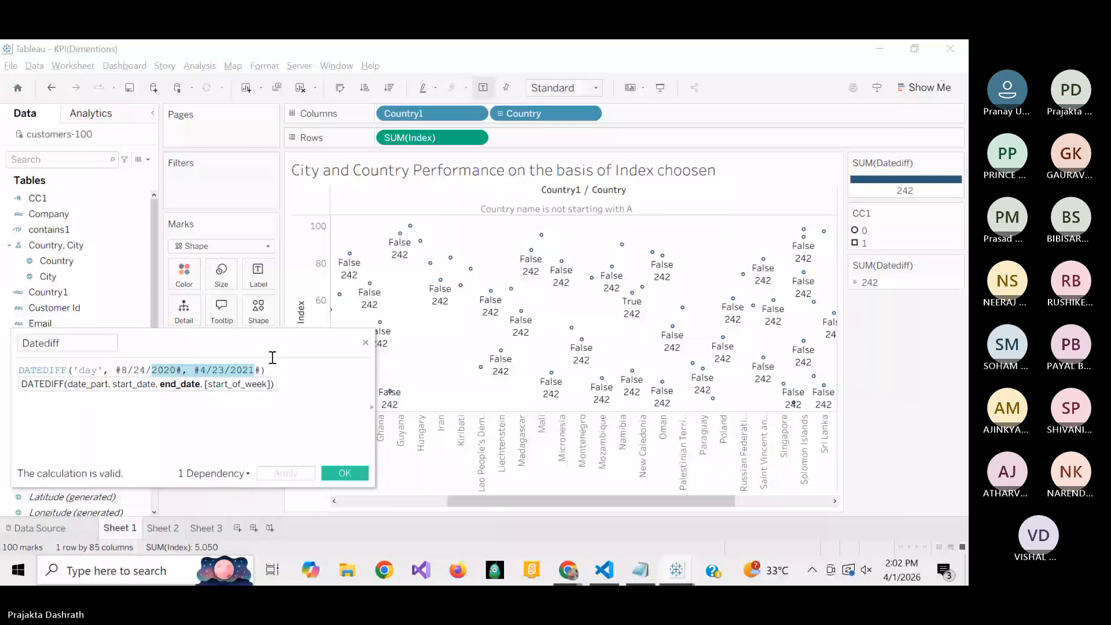
Open the CC1 calculation, review its FINDNTH formula against the CC1 legend and the chart, and close it unchanged.
left_click(38, 198)
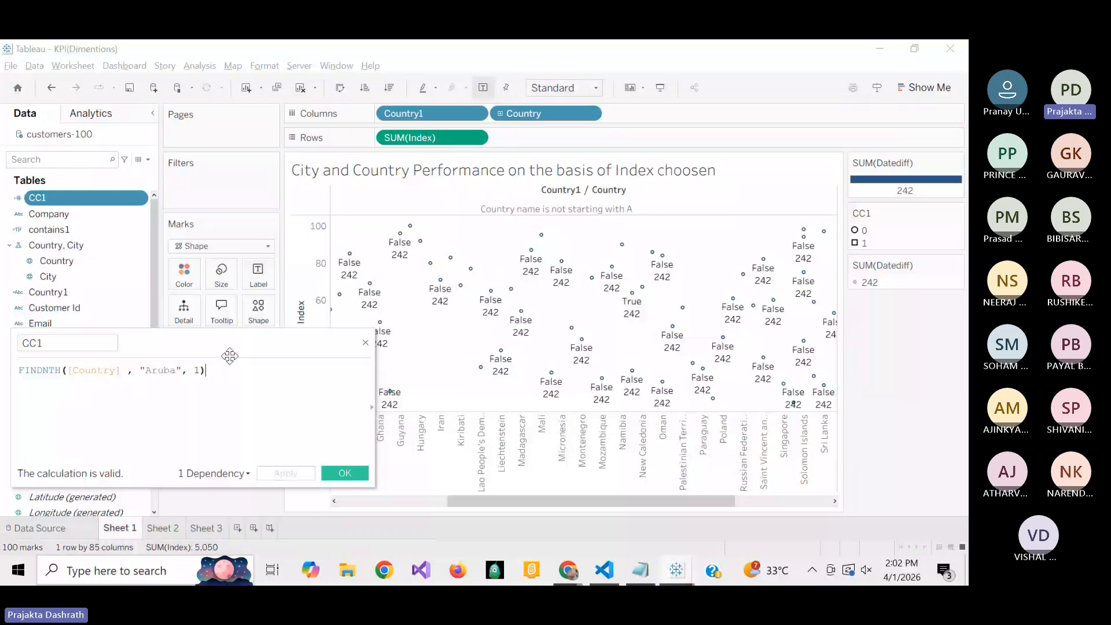
left_click_drag(24, 370, 226, 390)
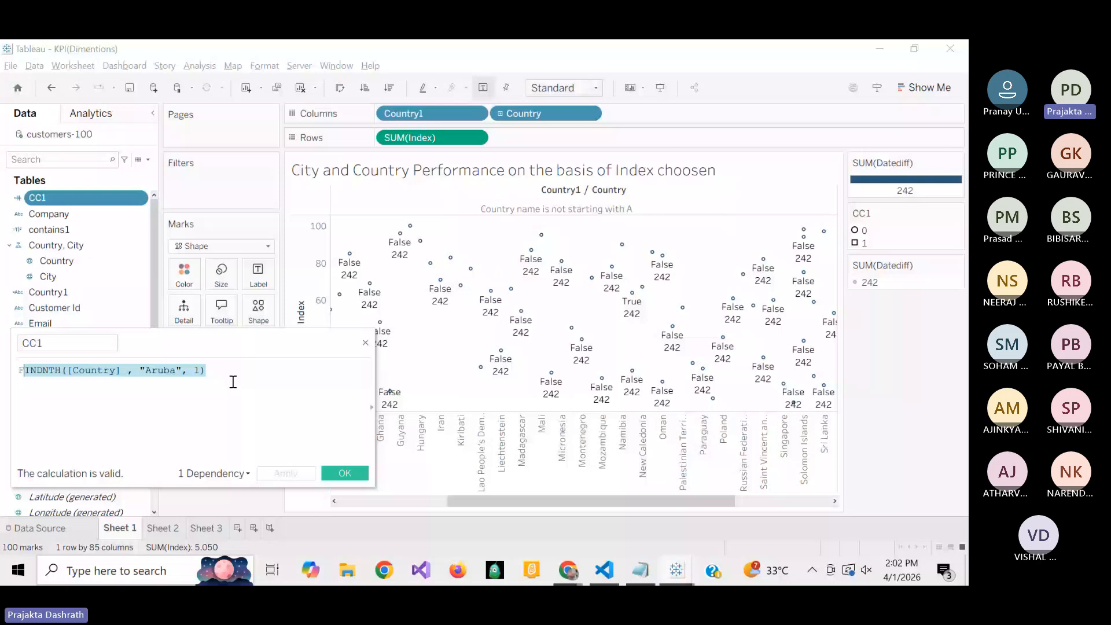
left_click_drag(206, 370, 191, 369)
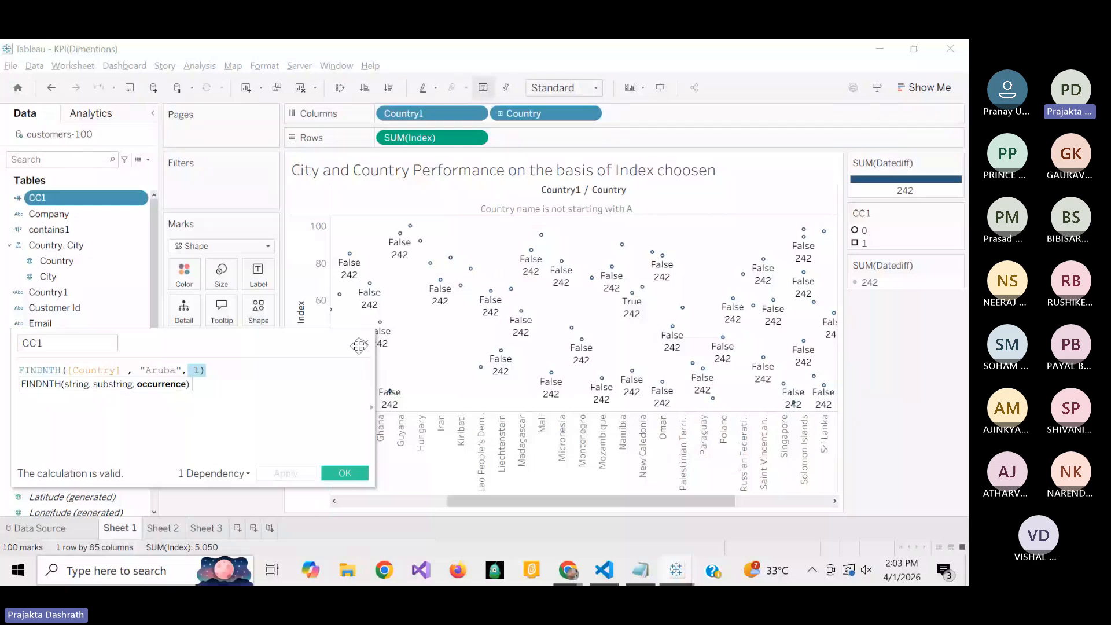
left_click(863, 243)
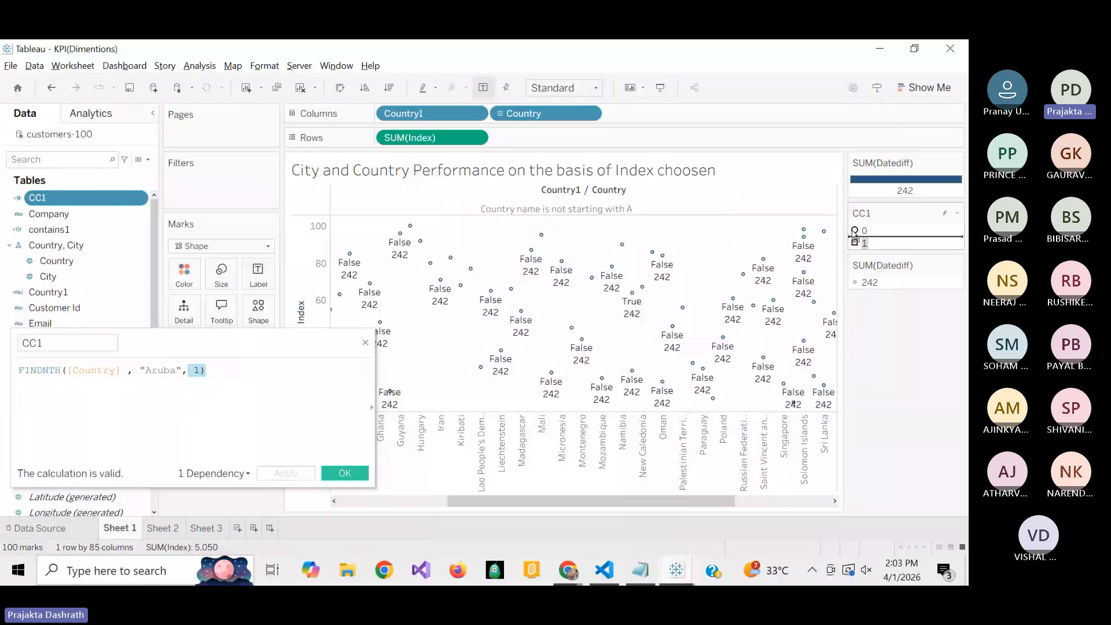
left_click_drag(854, 234, 856, 245)
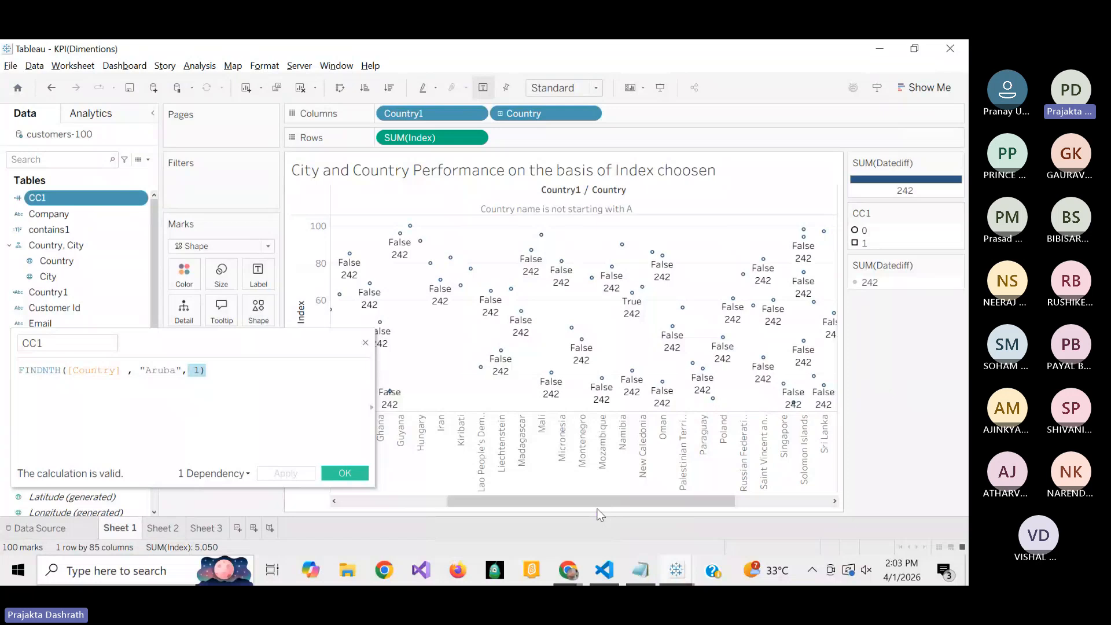
left_click_drag(602, 498, 442, 483)
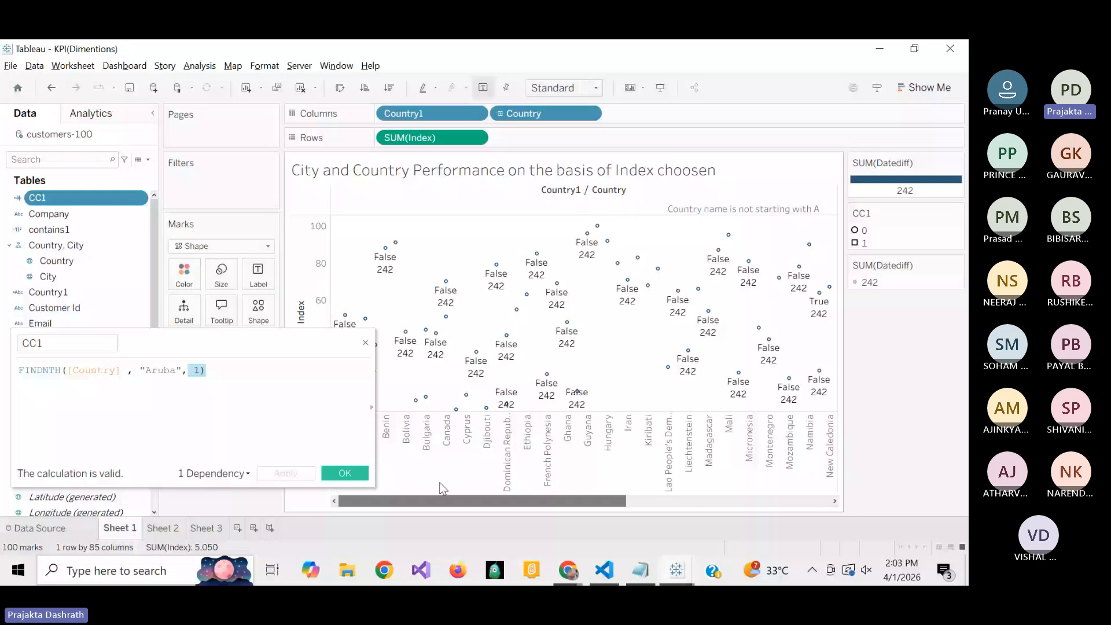
left_click(365, 344)
Color the chart's marks by CC1 and look for the mark highlighted for Aruba.
mouse_move(449, 501)
left_mouse_down()
mouse_move(654, 497)
mouse_move(462, 492)
left_mouse_up()
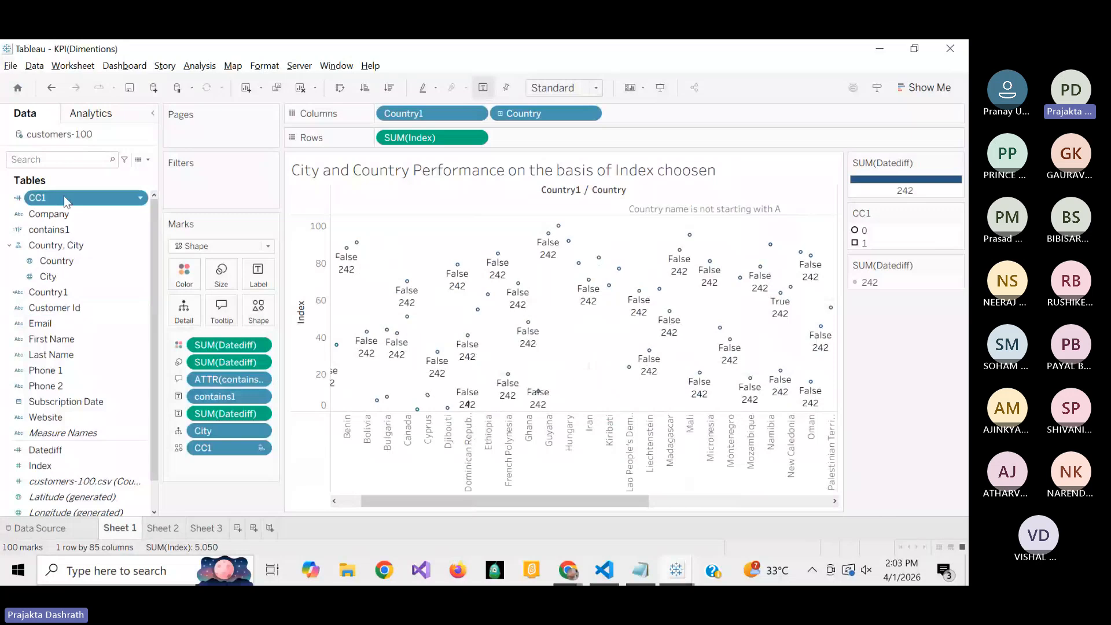
left_click_drag(64, 198, 184, 263)
left_click_drag(184, 263, 186, 268)
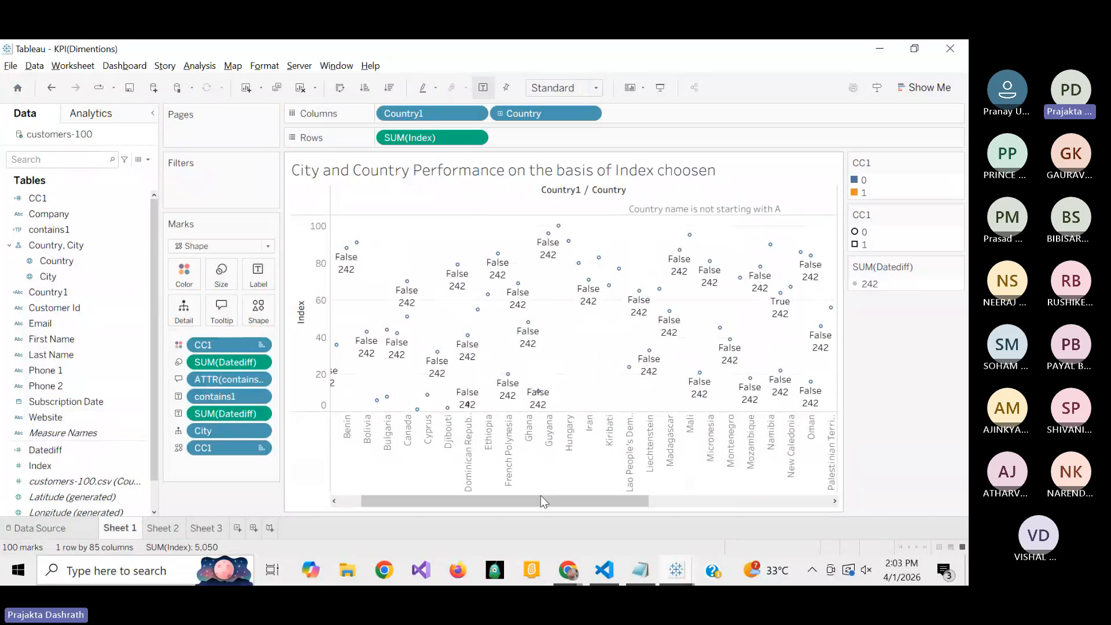
left_click_drag(540, 498, 722, 499)
mouse_move(822, 234)
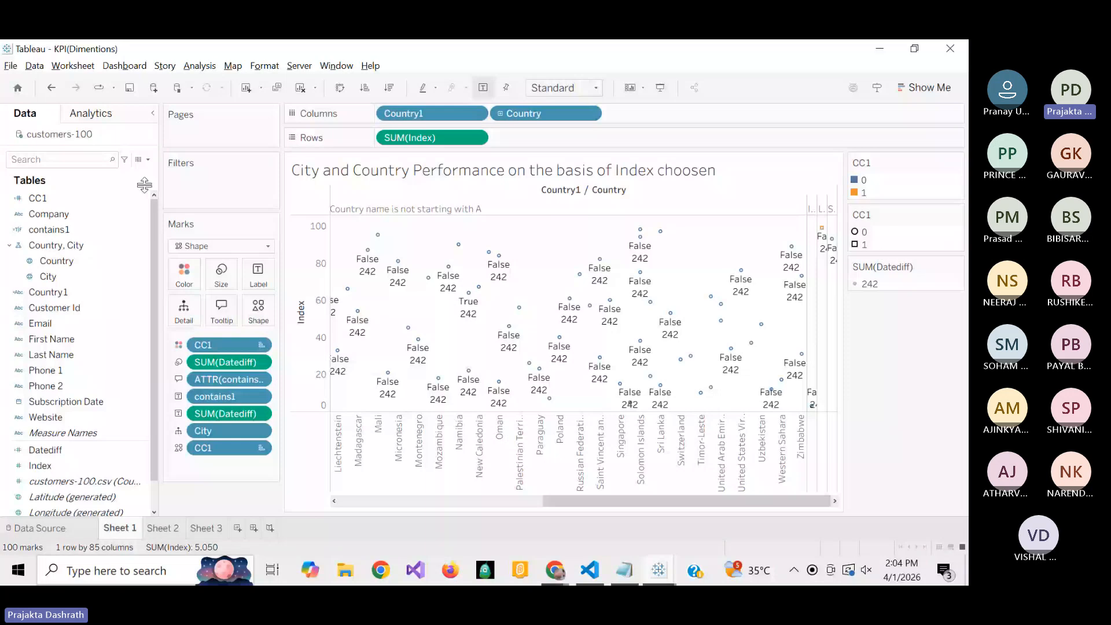
Reopen the CC1 calculation for editing to examine its FINDNTH formula.
left_click(135, 202)
left_click(136, 203)
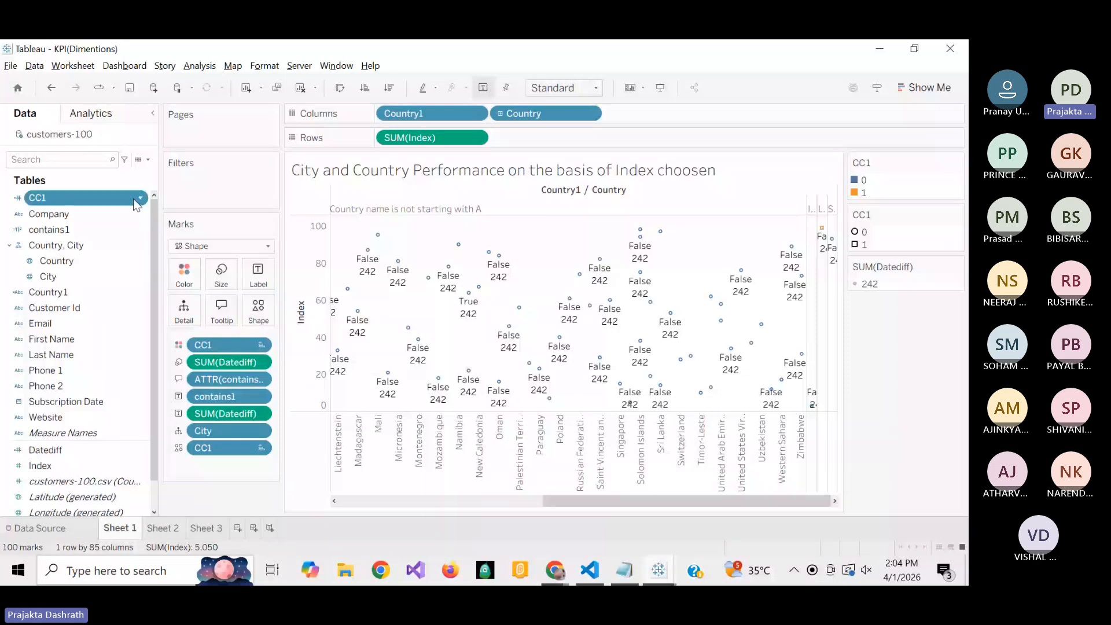
left_click(140, 201)
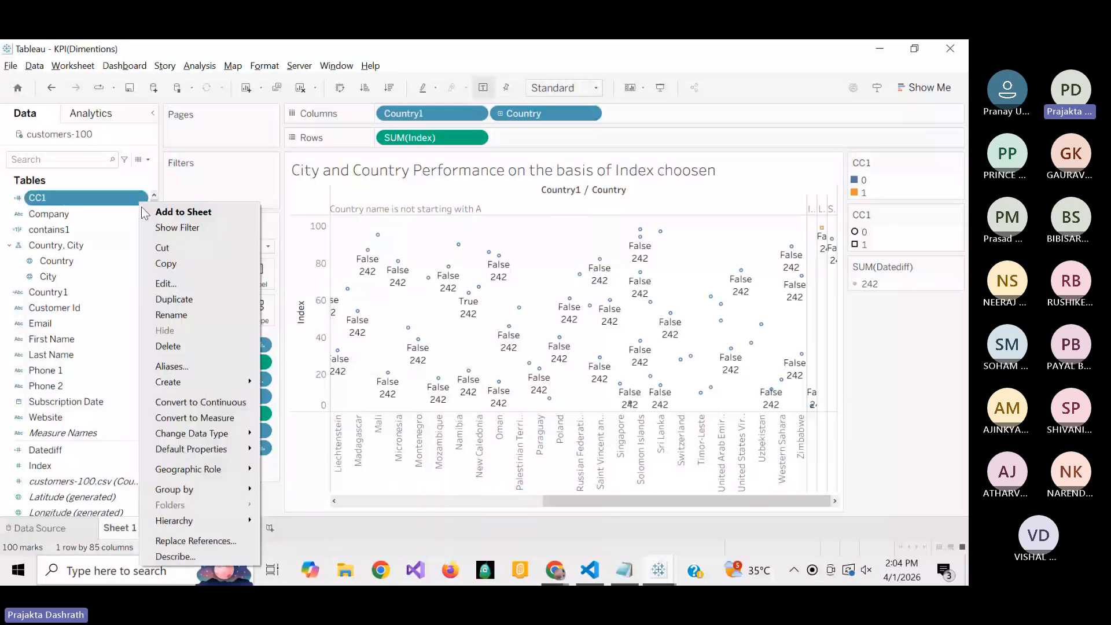
left_click(165, 283)
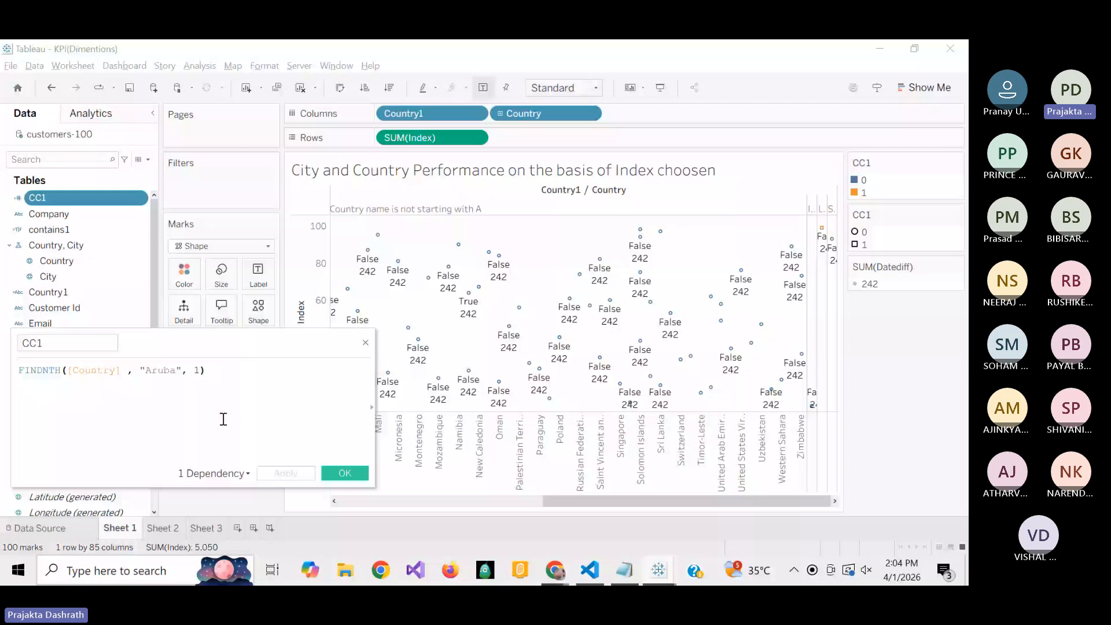
Review the contains1 formula, color the chart's marks by contains1 and inspect the True marks.
left_click(235, 385)
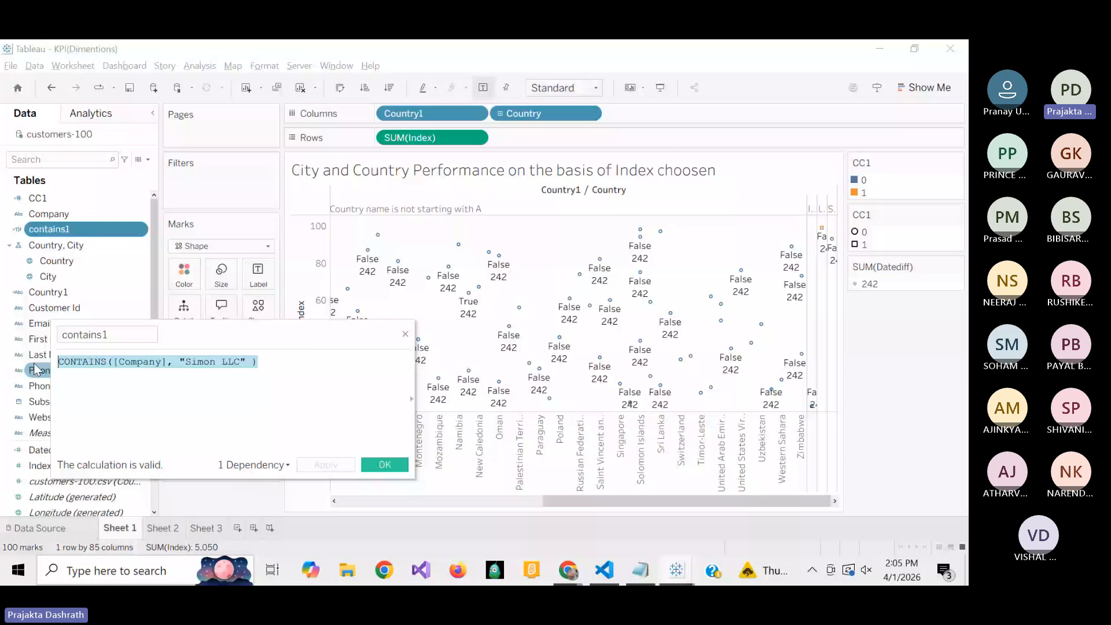
left_click_drag(407, 347, 489, 320)
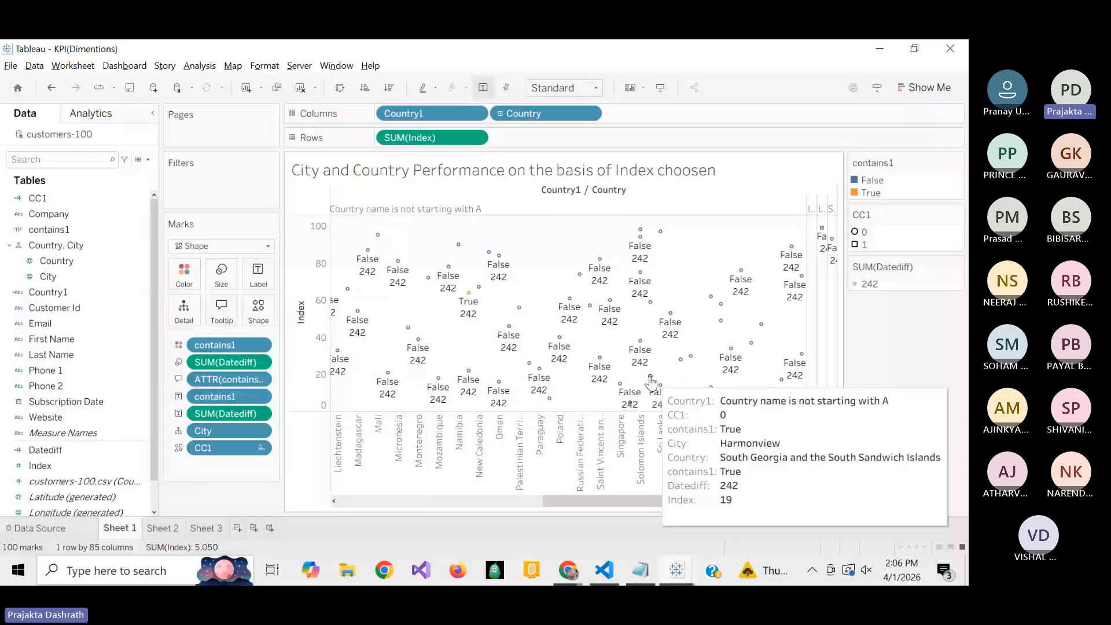
mouse_move(469, 302)
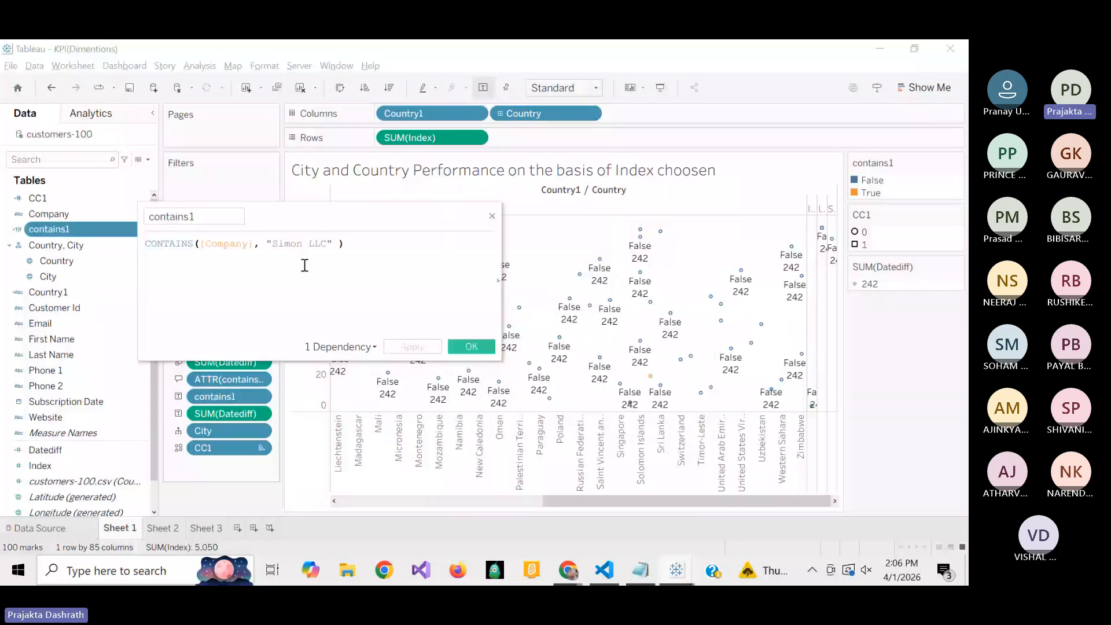
Review the contains1 formula for Simon LLC beside the chart, inspect the Netherlands mark's details and close the calculation unchanged.
left_click_drag(445, 218, 364, 288)
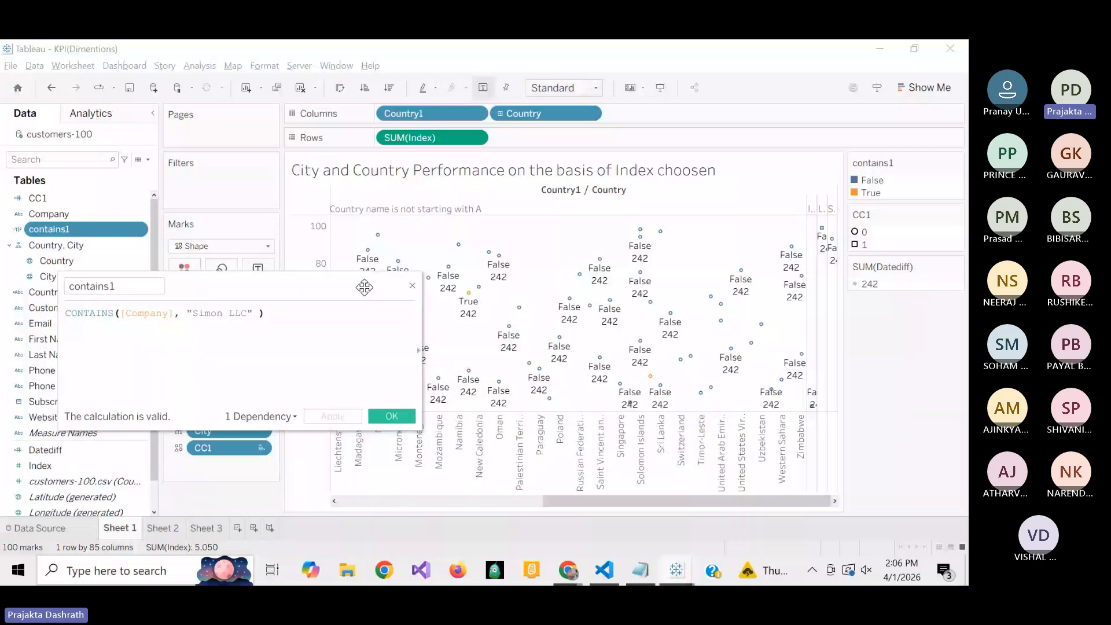
left_click_drag(365, 287, 362, 289)
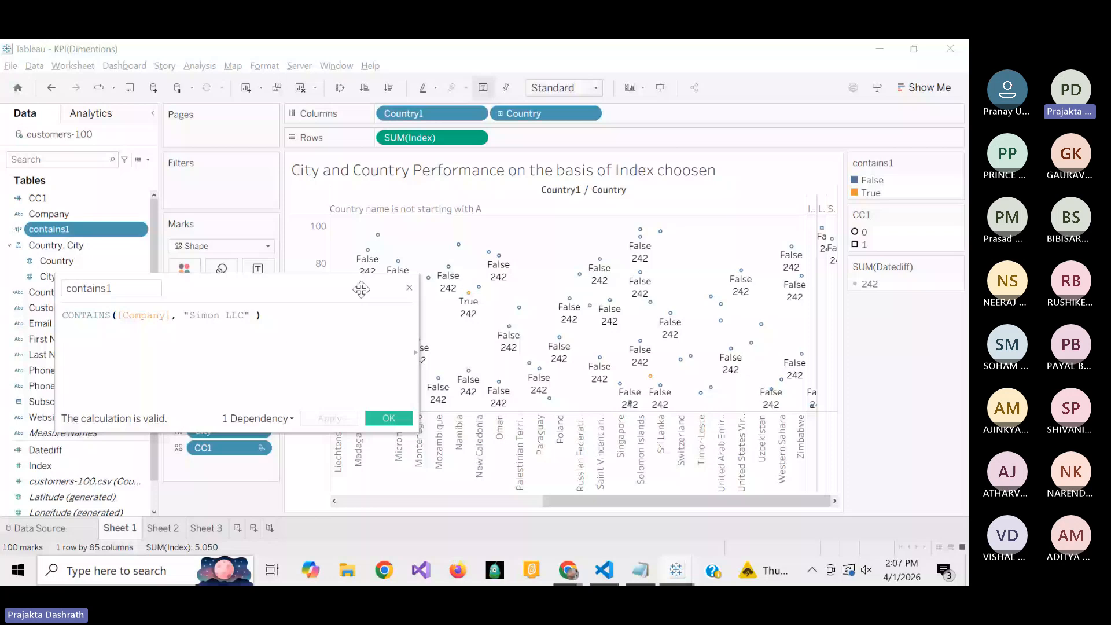
left_click(183, 386)
key("ctrl+a")
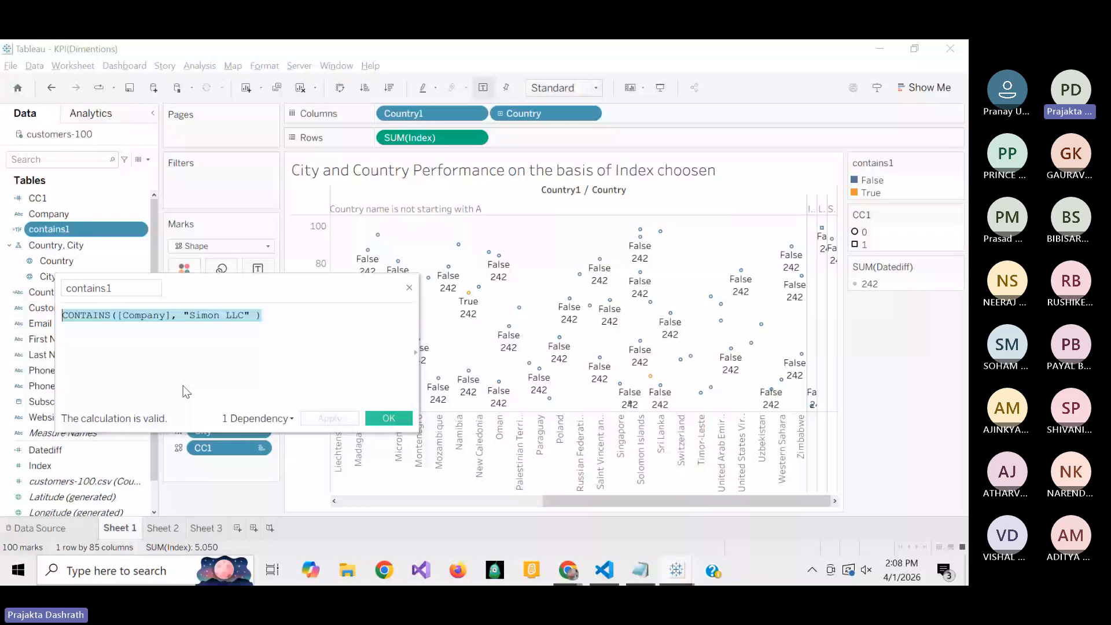
mouse_move(467, 298)
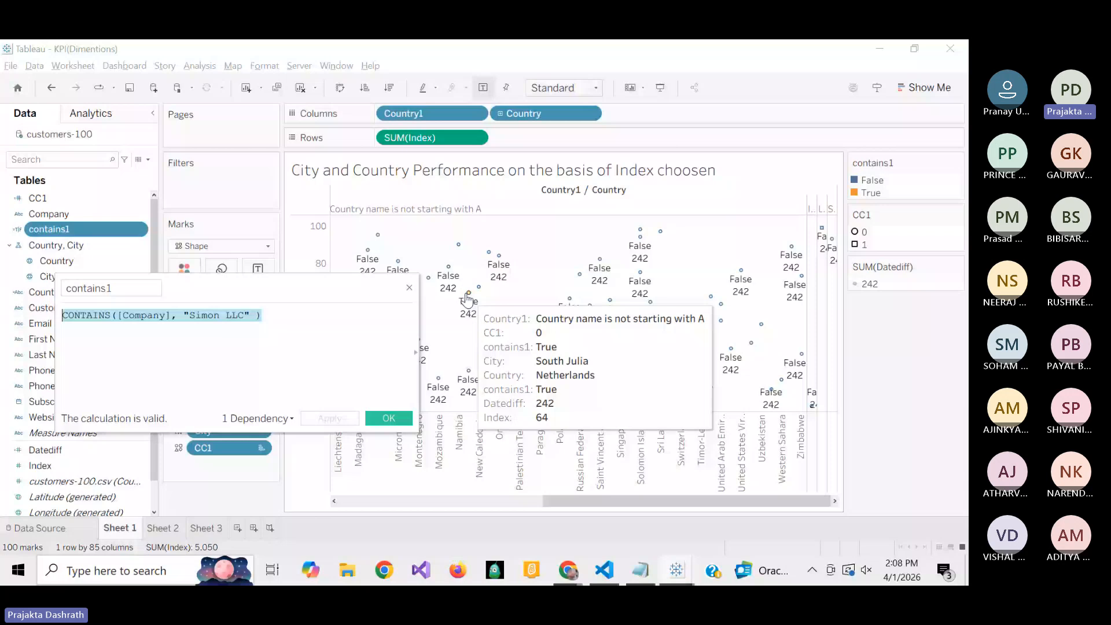
mouse_move(633, 406)
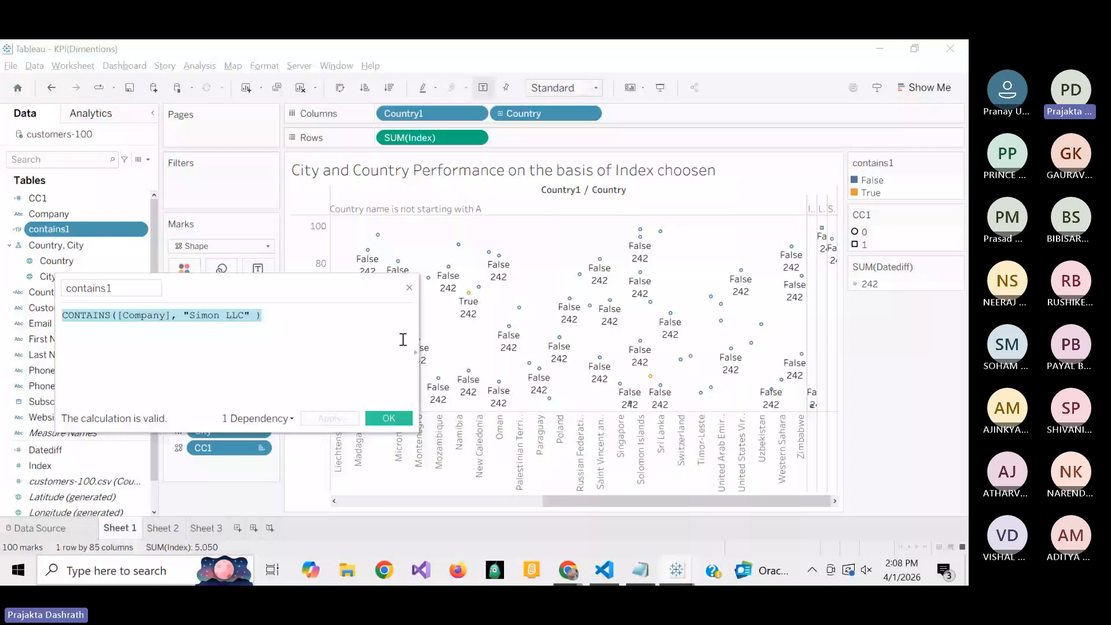
left_click(409, 288)
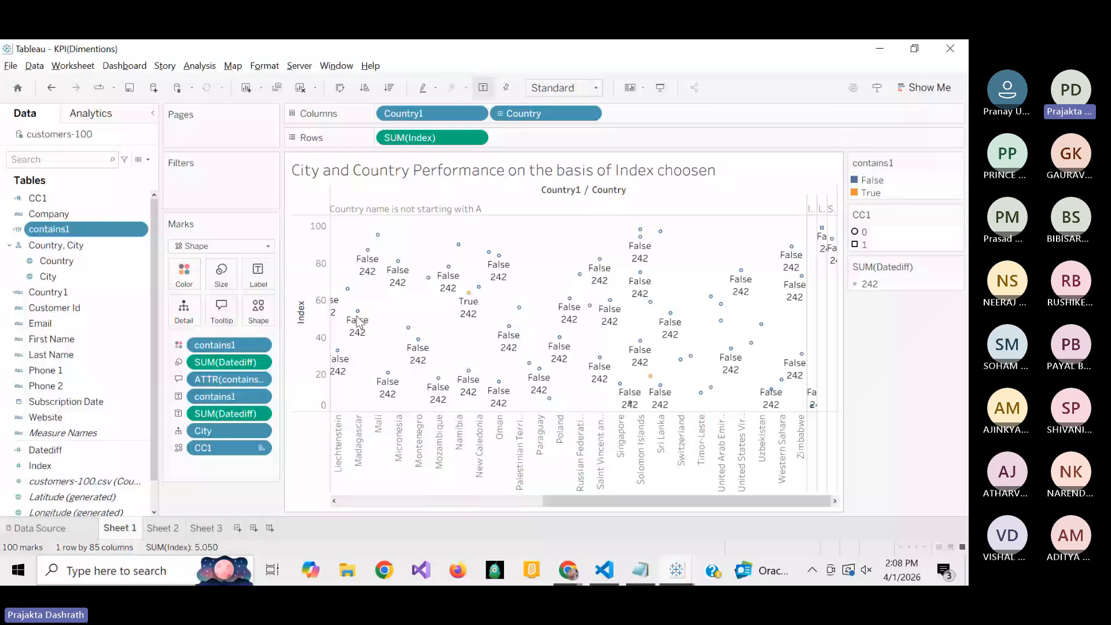
Open the Datediff calculation, examine its day-level DATEDIFF formula from 8/24/2020 to 4/23/2021, and close it unchanged.
left_click(140, 450)
left_click(190, 203)
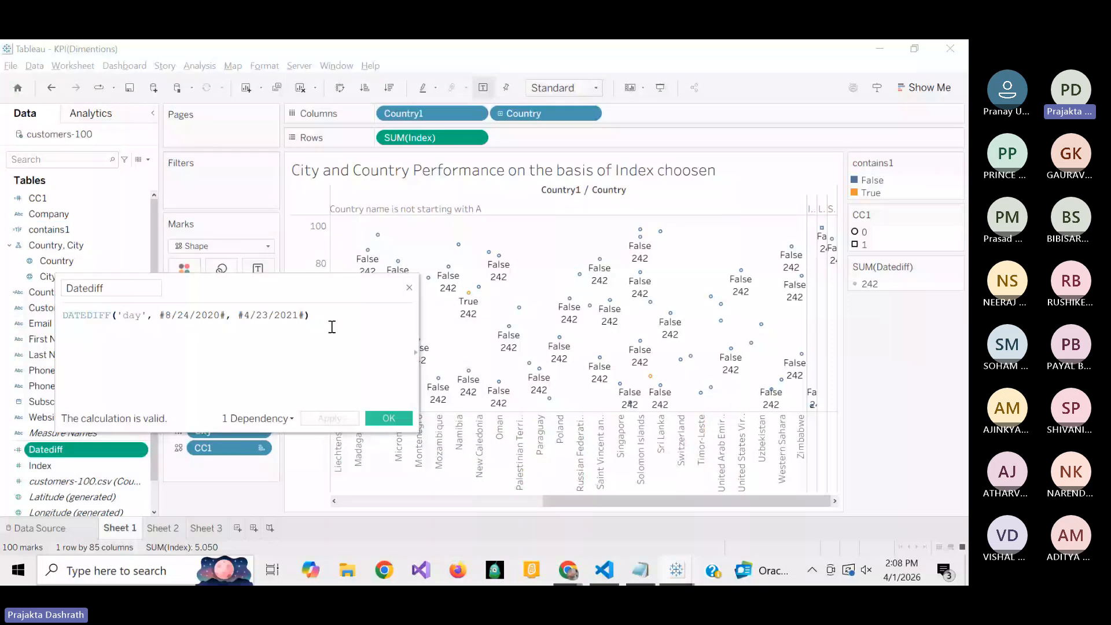
left_click_drag(332, 327, 64, 315)
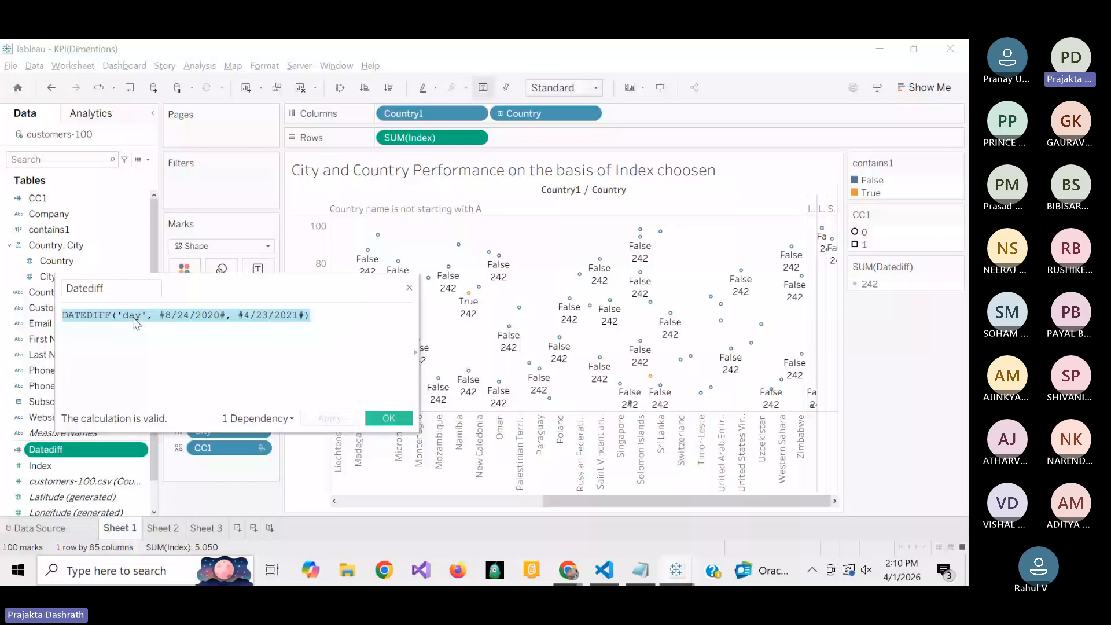
left_click(409, 288)
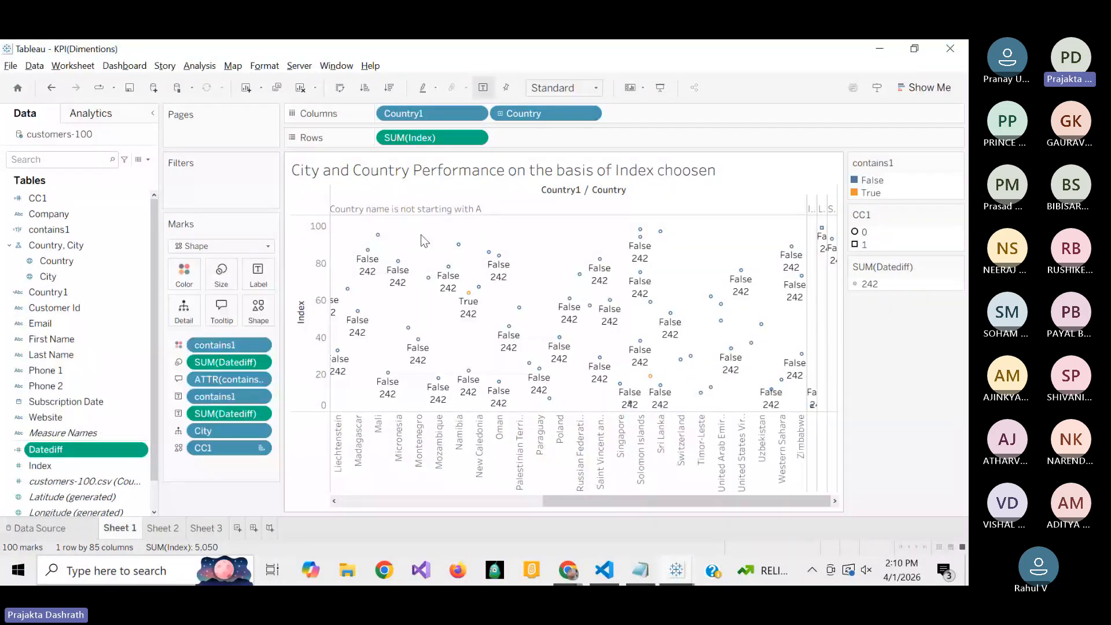
Review the CC1 calculation and color the chart's marks by CC1 instead of contains1.
left_click(142, 199)
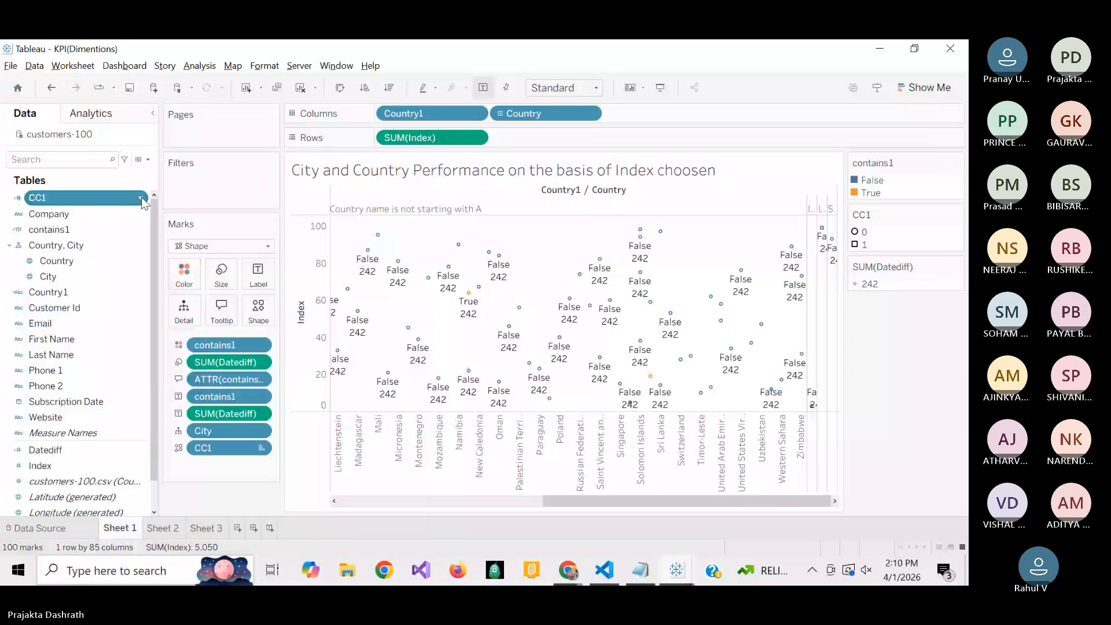
left_click(171, 276)
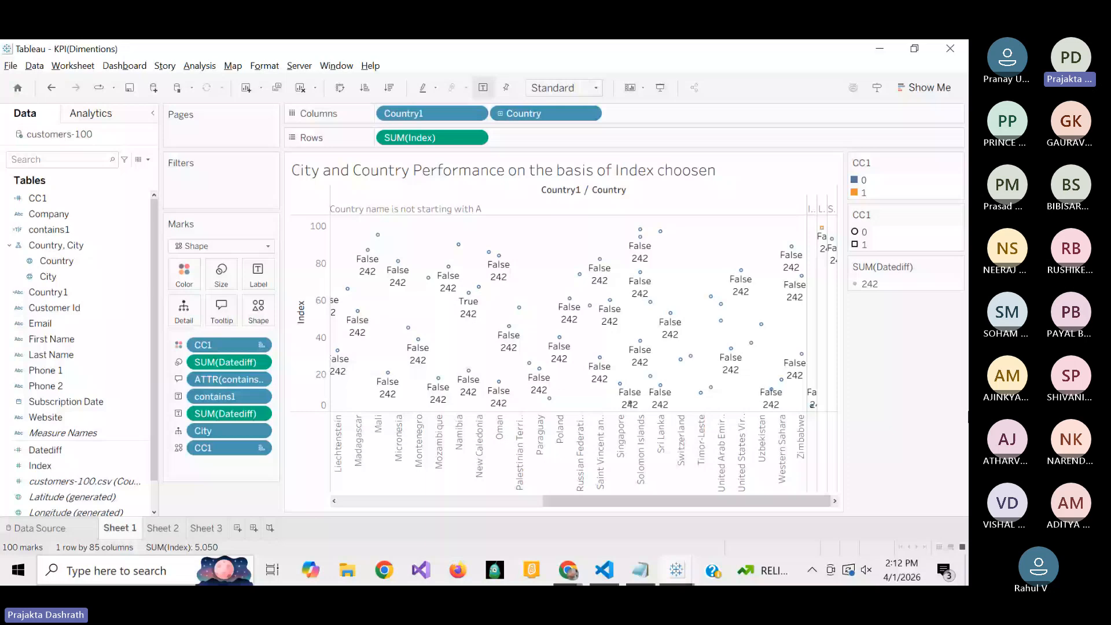
left_click(773, 176)
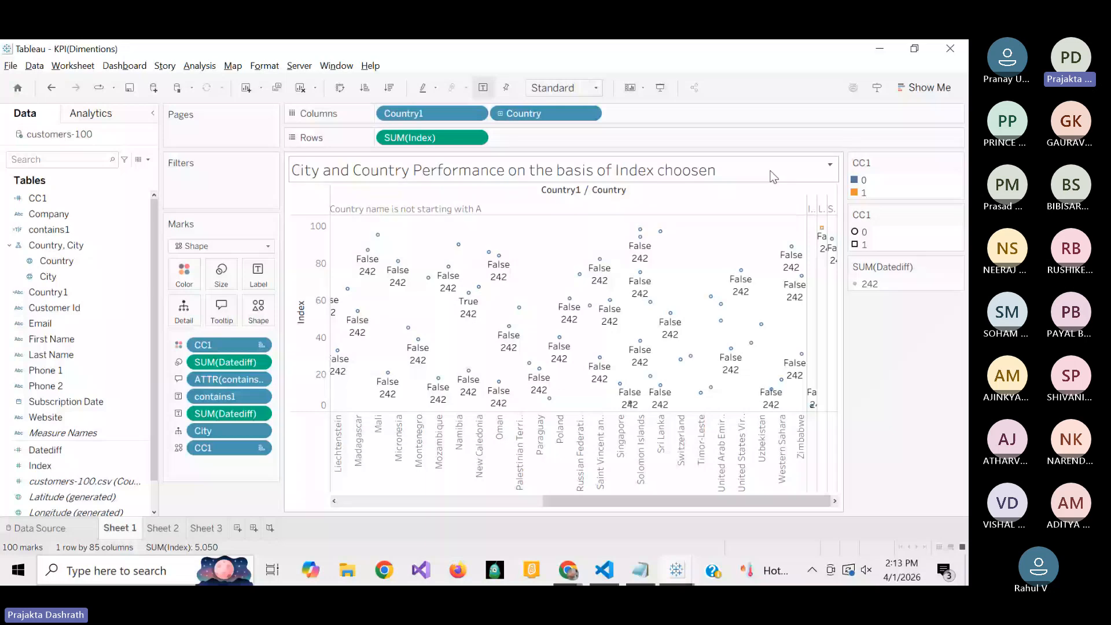
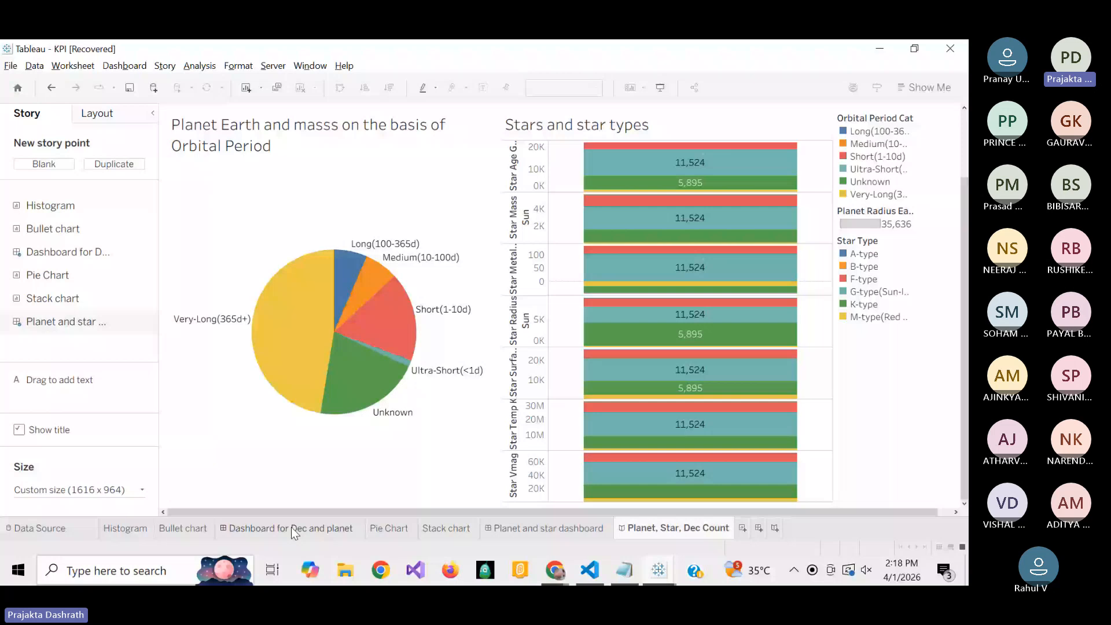
Review the Dashboard for Dec and planet and both story points of the Planet, Star, Dec Count story in the KPI workbook.
left_click(291, 528)
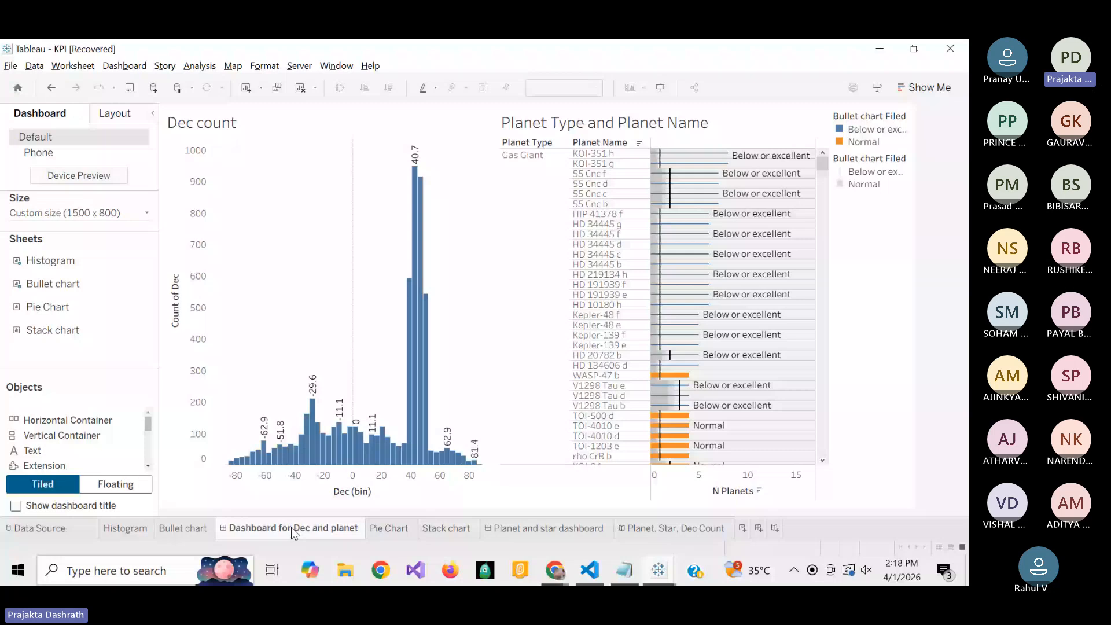
left_click(635, 529)
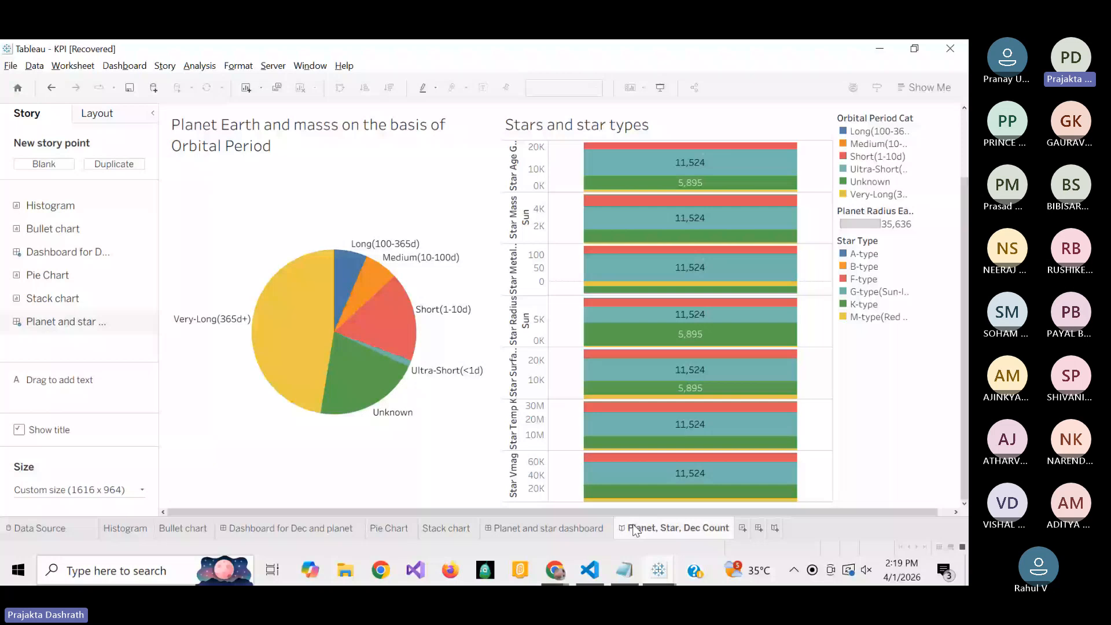
left_click(635, 530)
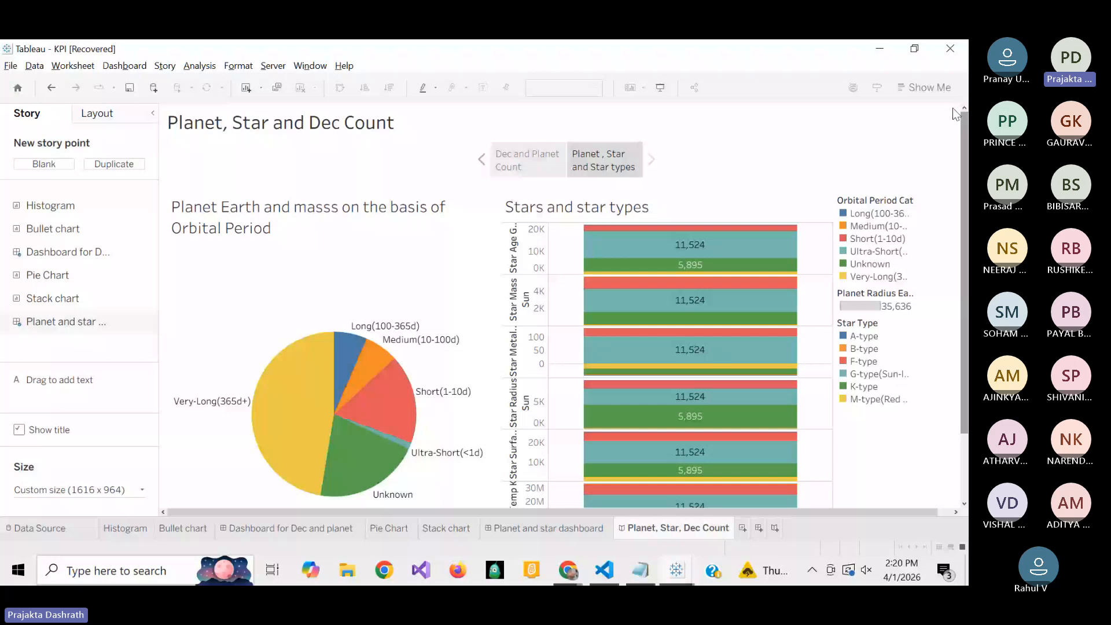
left_click_drag(964, 246, 964, 301)
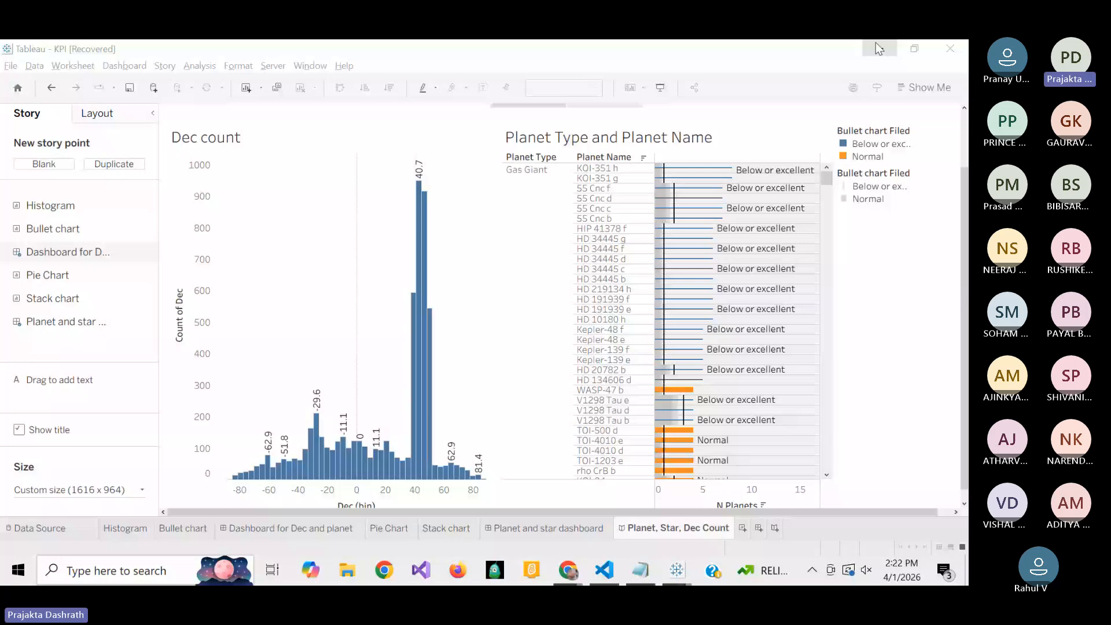
mouse_move(570, 573)
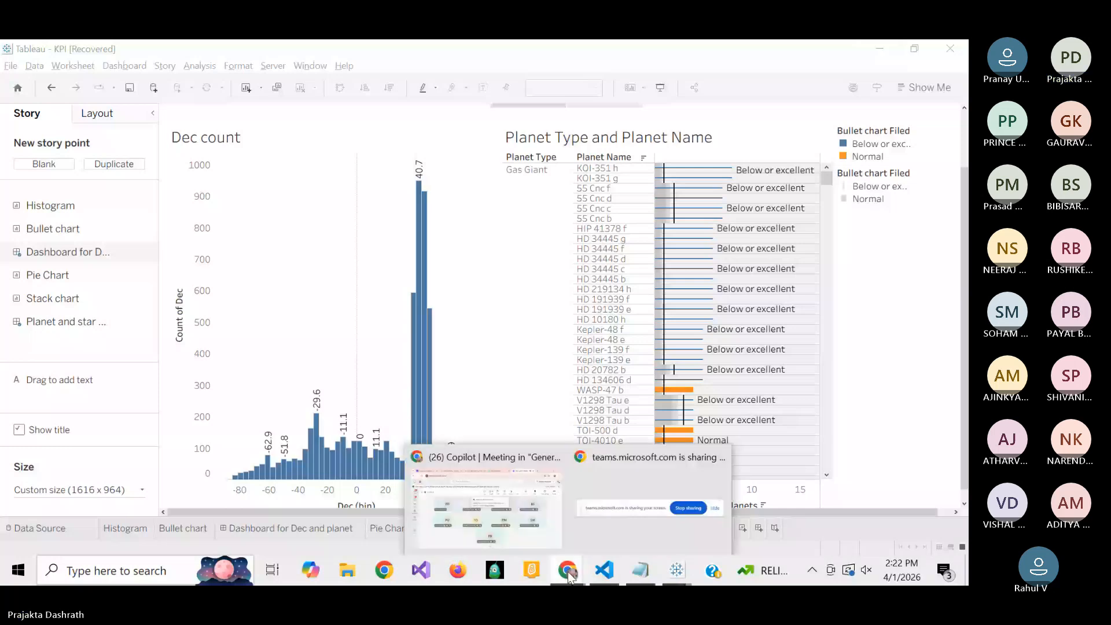